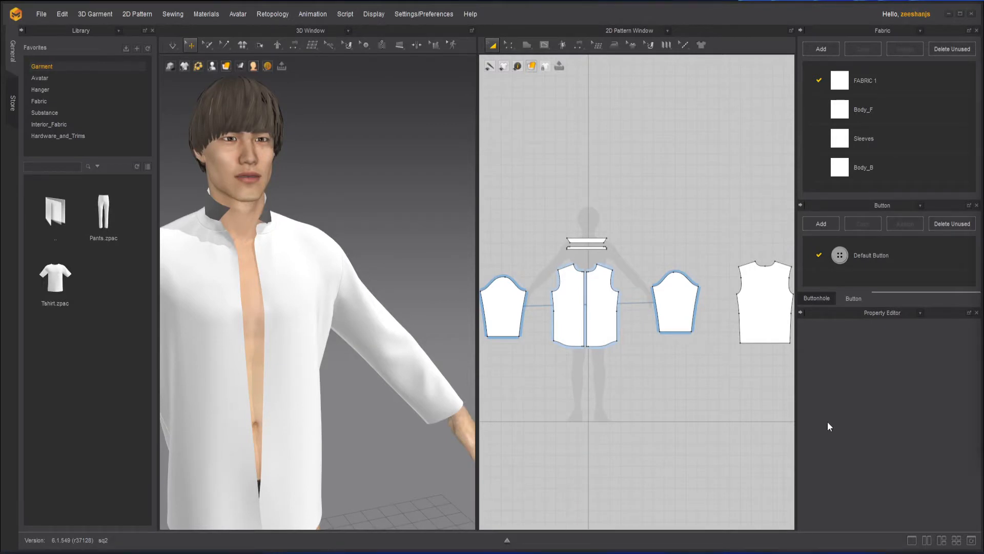
- Place a button on the shirt's chest and reframe the avatar in the 3D view
{"action": "left_click", "coordinate": [304, 228]}
{"action": "scroll", "coordinate": [317, 293], "scroll_direction": "down", "scroll_amount": 2}
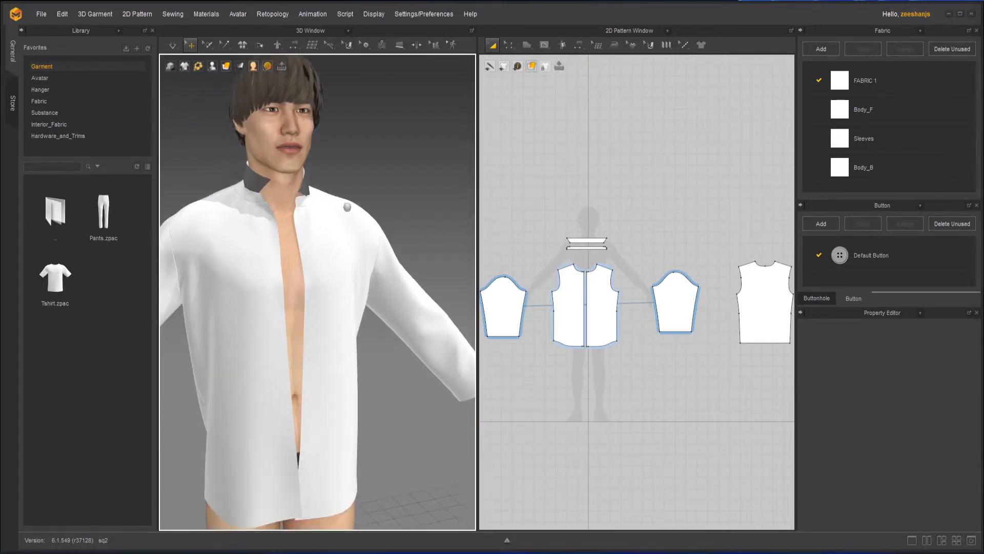
{"action": "mouse_move", "coordinate": [347, 207]}
{"action": "middle_mouse_down"}
{"action": "mouse_move", "coordinate": [369, 208]}
{"action": "mouse_move", "coordinate": [340, 203]}
{"action": "mouse_move", "coordinate": [351, 218]}
{"action": "middle_mouse_up"}
{"action": "scroll", "coordinate": [409, 229], "scroll_direction": "down", "scroll_amount": 2}
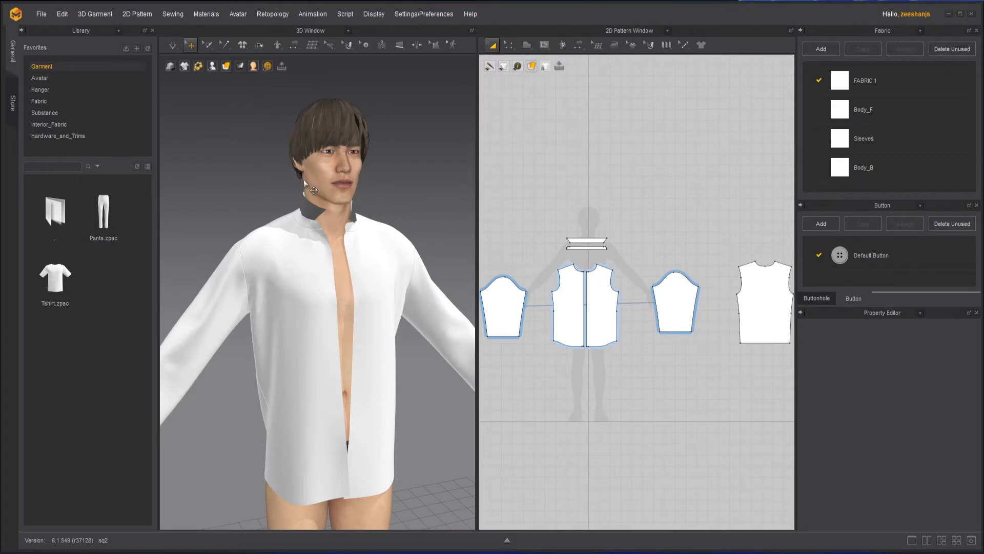
- Show the Select Mesh Brush/Box/Lasso/Pin tool choices, then dismiss them without picking one
{"action": "left_click", "coordinate": [208, 47]}
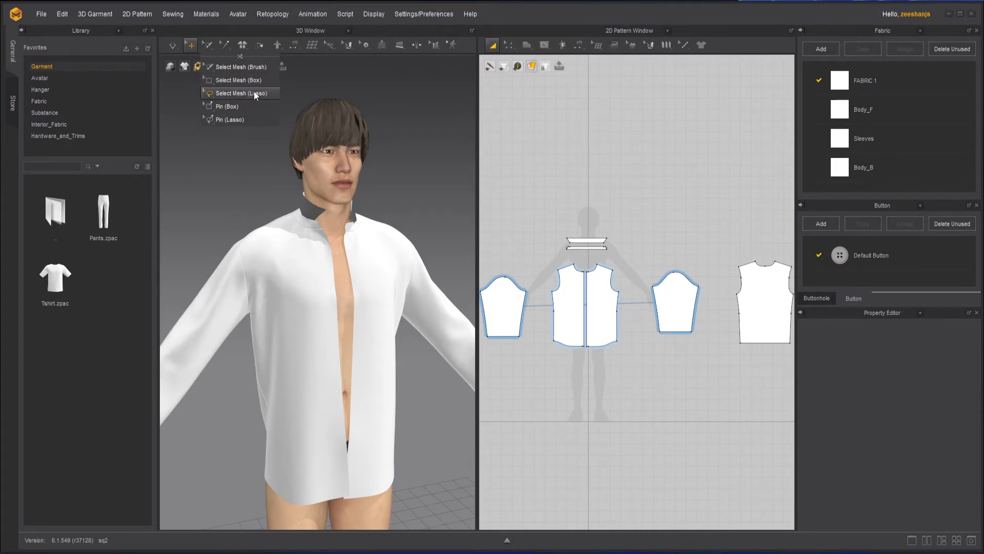
{"action": "left_click", "coordinate": [240, 126]}
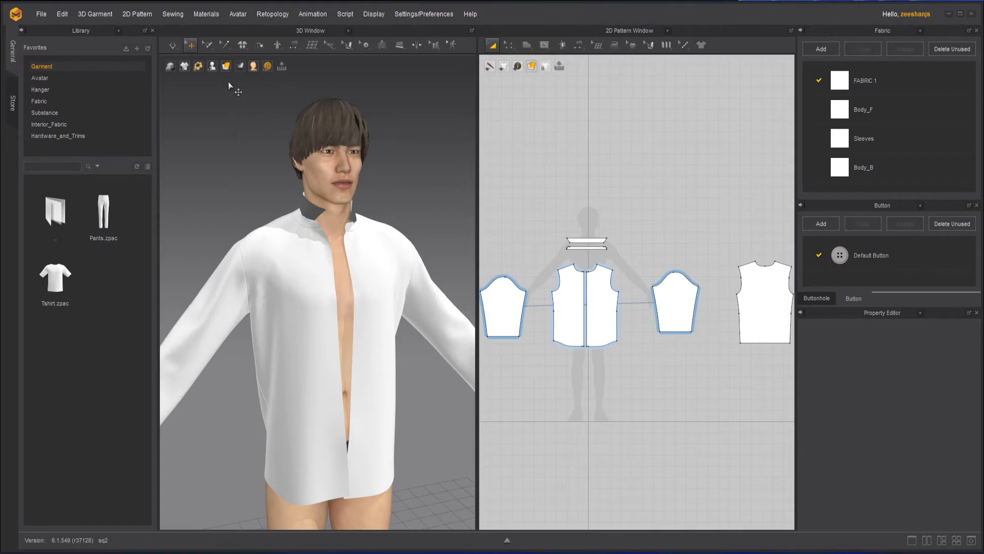
{"action": "mouse_move", "coordinate": [207, 47]}
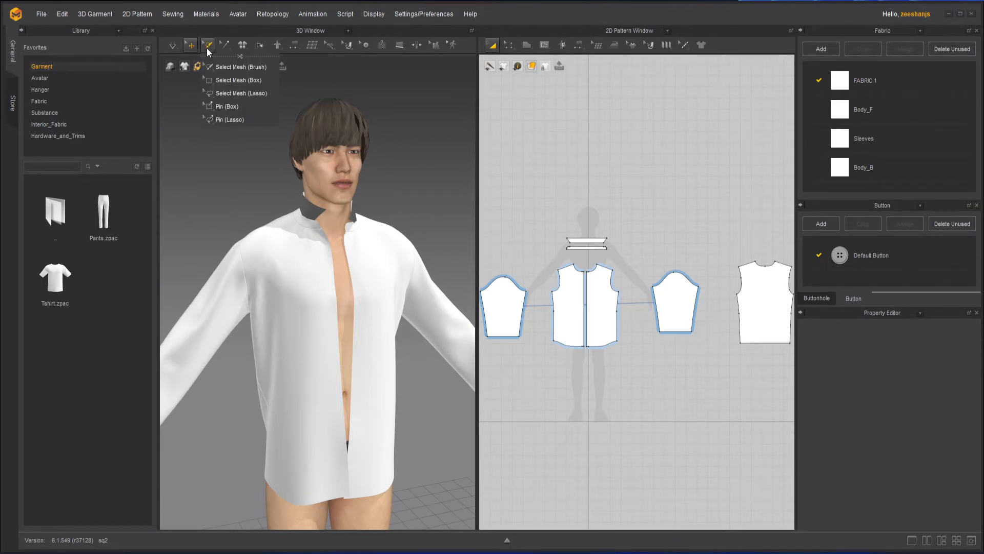
- With Select Mesh (Brush), paint a selection patch on the shirt's chest
{"action": "left_click", "coordinate": [227, 67]}
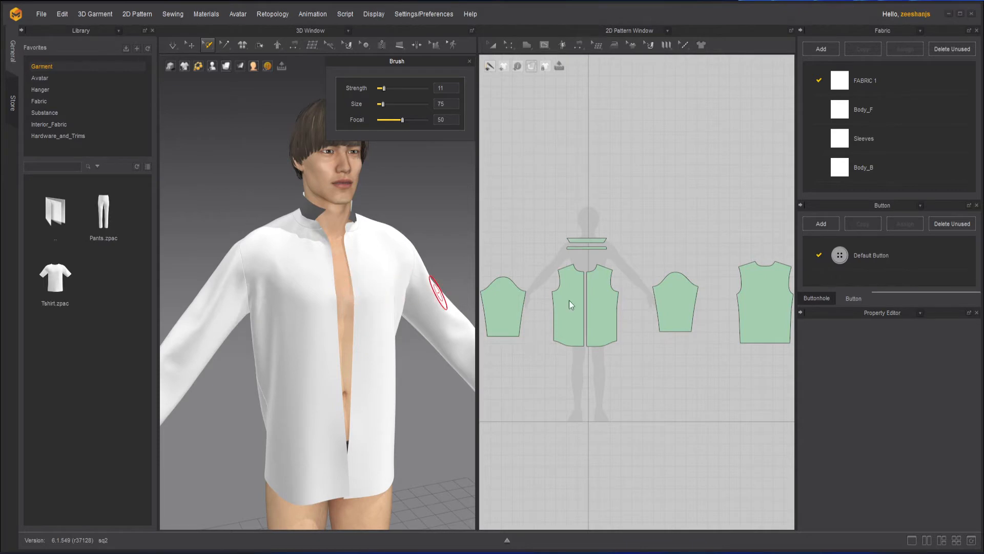
{"action": "scroll", "coordinate": [574, 277], "scroll_direction": "up", "scroll_amount": 8}
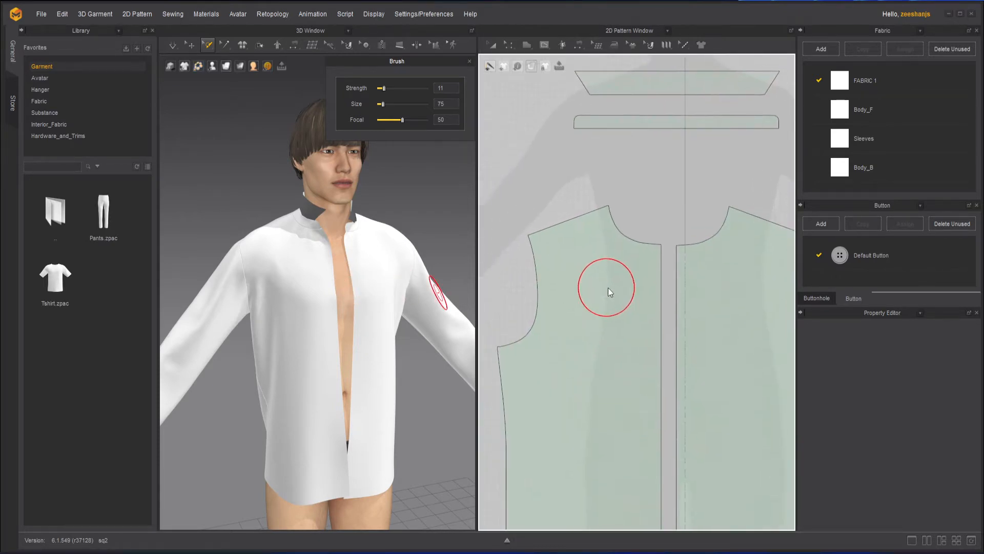
{"action": "right_click_drag", "start_coordinate": [608, 287], "coordinate": [630, 294]}
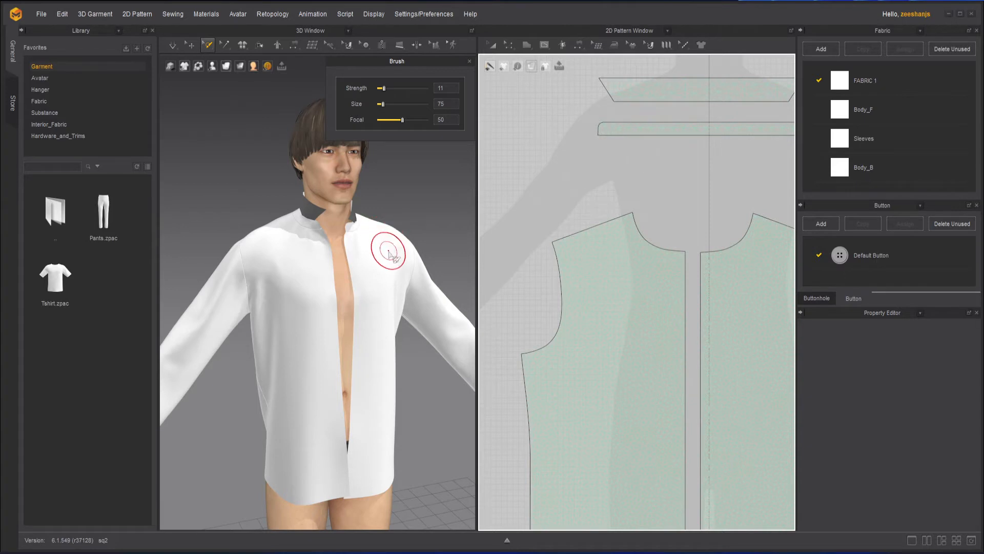
{"action": "mouse_move", "coordinate": [391, 246]}
{"action": "left_mouse_down"}
{"action": "mouse_move", "coordinate": [360, 265]}
{"action": "mouse_move", "coordinate": [387, 247]}
{"action": "mouse_move", "coordinate": [367, 268]}
{"action": "mouse_move", "coordinate": [369, 248]}
{"action": "mouse_move", "coordinate": [373, 272]}
{"action": "mouse_move", "coordinate": [383, 246]}
{"action": "mouse_move", "coordinate": [388, 255]}
{"action": "left_mouse_up"}
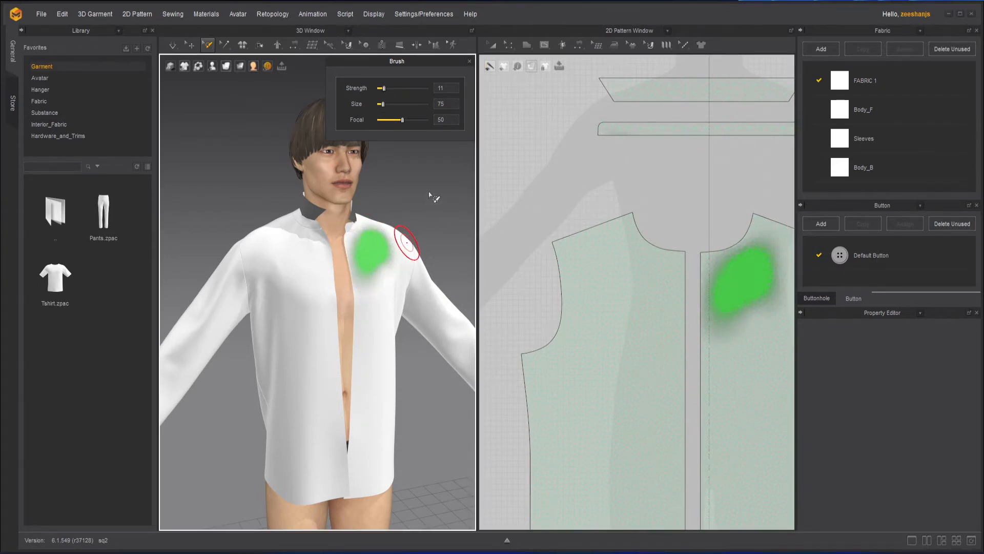
{"action": "mouse_move", "coordinate": [442, 178]}
{"action": "right_mouse_down"}
{"action": "mouse_move", "coordinate": [409, 197]}
{"action": "mouse_move", "coordinate": [425, 263]}
{"action": "mouse_move", "coordinate": [360, 253]}
{"action": "mouse_move", "coordinate": [356, 260]}
{"action": "right_mouse_up"}
{"action": "scroll", "coordinate": [426, 267], "scroll_direction": "up", "scroll_amount": 3}
- Paint selection across the chest and over the upper front bodice piece in 2D
{"action": "left_click_drag", "start_coordinate": [358, 267], "coordinate": [371, 258]}
{"action": "mouse_move", "coordinate": [365, 224]}
{"action": "right_mouse_down"}
{"action": "mouse_move", "coordinate": [385, 216]}
{"action": "mouse_move", "coordinate": [392, 199]}
{"action": "right_mouse_up"}
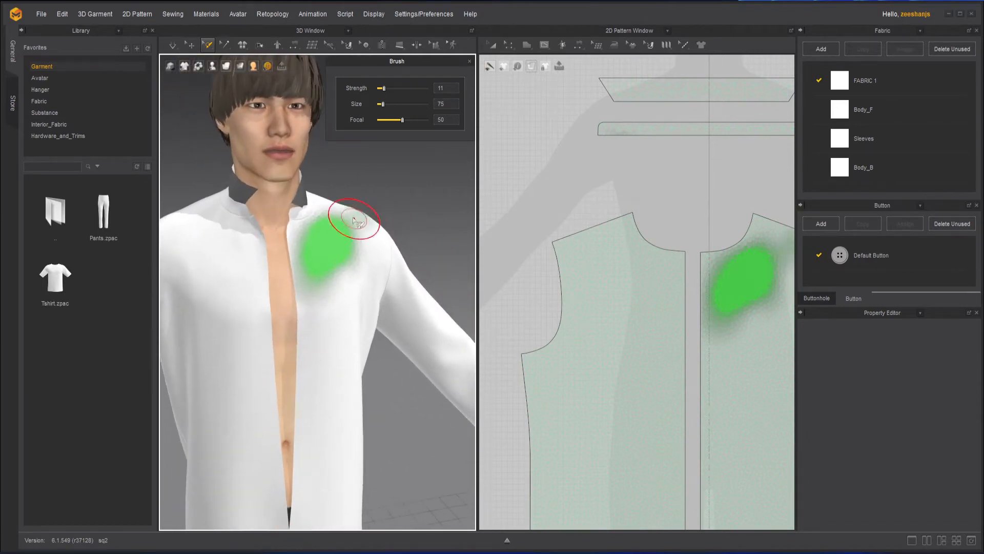
{"action": "scroll", "coordinate": [342, 206], "scroll_direction": "up", "scroll_amount": 2}
{"action": "scroll", "coordinate": [342, 207], "scroll_direction": "up", "scroll_amount": 1}
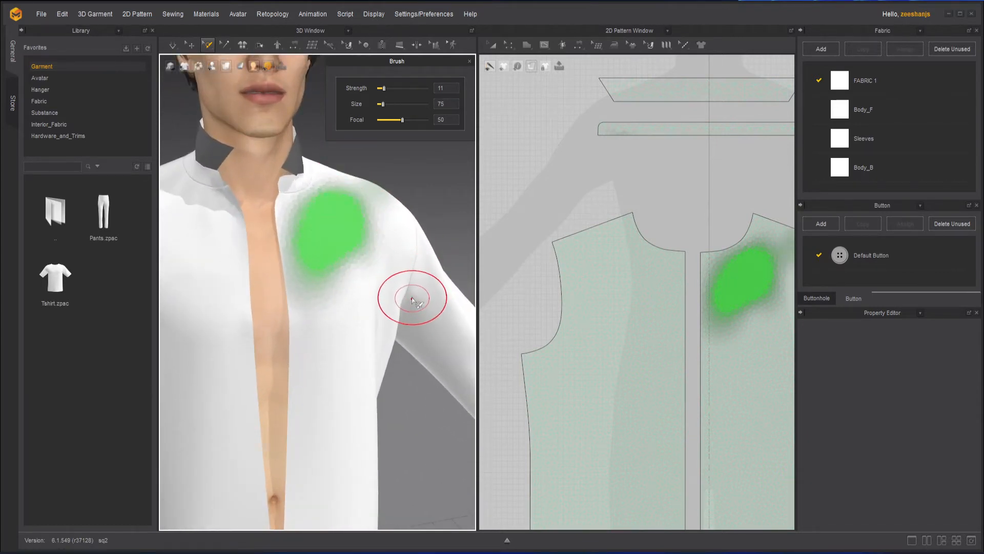
{"action": "scroll", "coordinate": [450, 232], "scroll_direction": "down", "scroll_amount": 5}
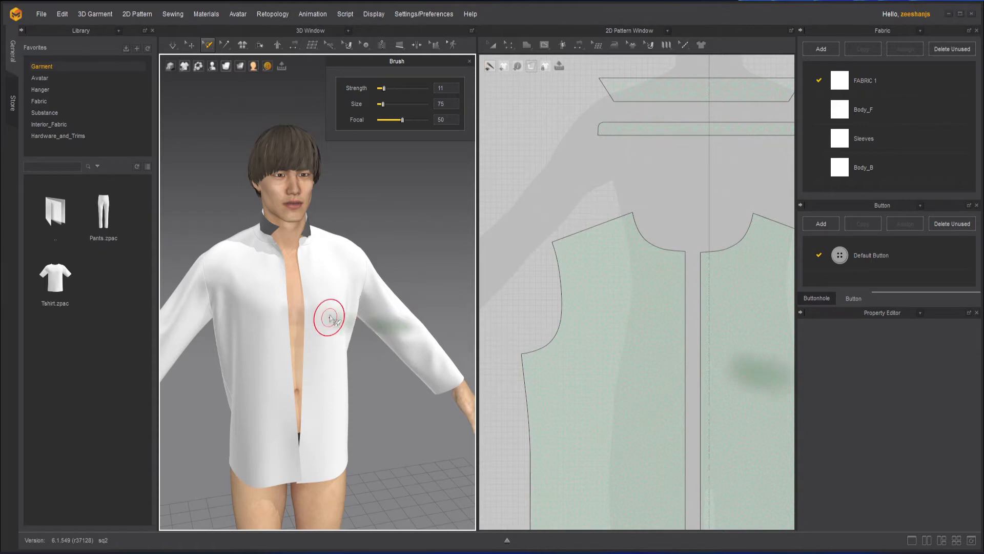
{"action": "mouse_move", "coordinate": [329, 318]}
{"action": "left_mouse_down"}
{"action": "mouse_move", "coordinate": [367, 297]}
{"action": "mouse_move", "coordinate": [334, 285]}
{"action": "mouse_move", "coordinate": [340, 252]}
{"action": "mouse_move", "coordinate": [320, 318]}
{"action": "mouse_move", "coordinate": [333, 302]}
{"action": "mouse_move", "coordinate": [314, 286]}
{"action": "mouse_move", "coordinate": [325, 275]}
{"action": "mouse_move", "coordinate": [333, 275]}
{"action": "mouse_move", "coordinate": [334, 307]}
{"action": "mouse_move", "coordinate": [351, 301]}
{"action": "mouse_move", "coordinate": [343, 322]}
{"action": "mouse_move", "coordinate": [310, 302]}
{"action": "mouse_move", "coordinate": [337, 294]}
{"action": "mouse_move", "coordinate": [333, 250]}
{"action": "mouse_move", "coordinate": [353, 342]}
{"action": "left_mouse_up"}
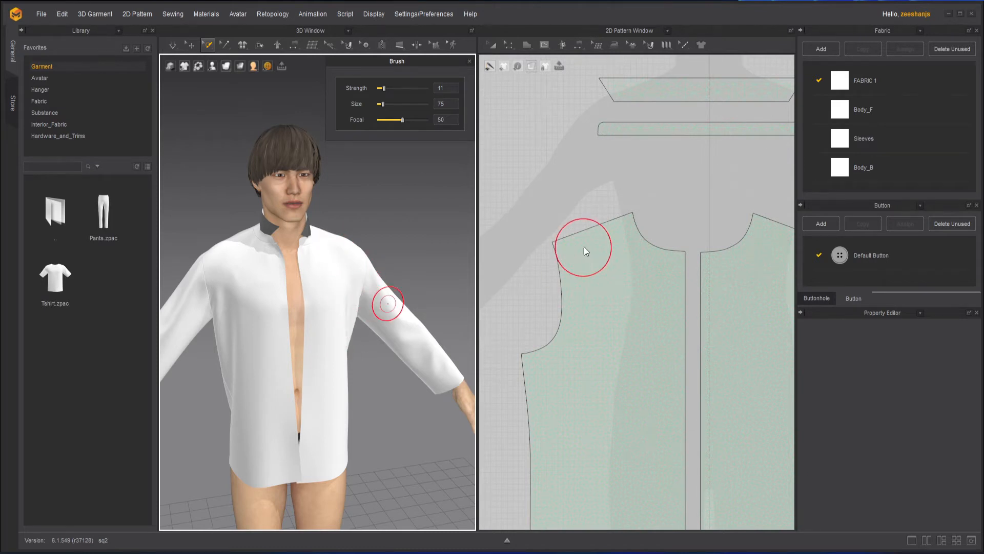
{"action": "mouse_move", "coordinate": [586, 251]}
{"action": "left_mouse_down"}
{"action": "mouse_move", "coordinate": [567, 260]}
{"action": "mouse_move", "coordinate": [597, 226]}
{"action": "mouse_move", "coordinate": [630, 228]}
{"action": "mouse_move", "coordinate": [641, 292]}
{"action": "mouse_move", "coordinate": [670, 257]}
{"action": "mouse_move", "coordinate": [670, 269]}
{"action": "left_mouse_up"}
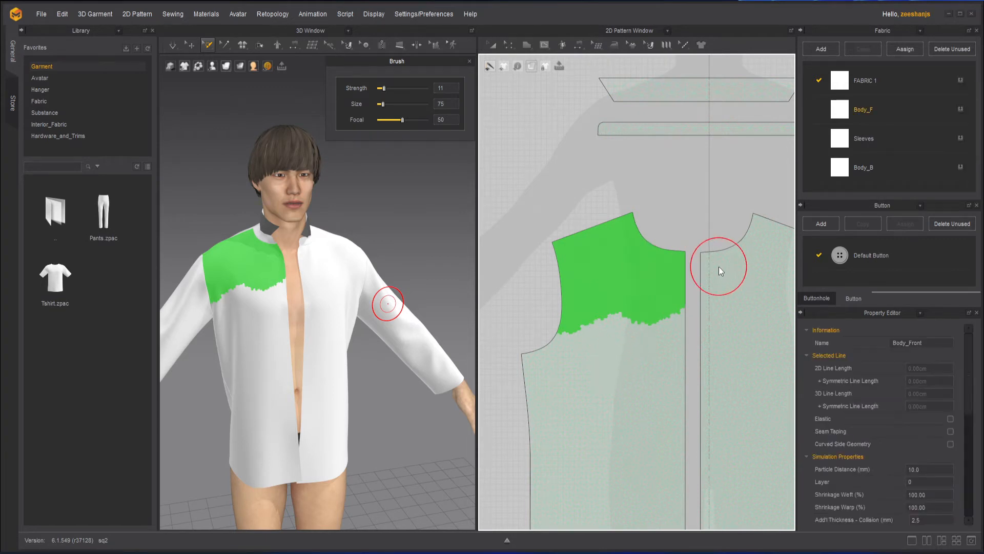
- Paint selection over the other front piece's top and lower brush Focal to 31
{"action": "middle_click_drag", "start_coordinate": [713, 227], "coordinate": [636, 228]}
{"action": "mouse_move", "coordinate": [653, 257]}
{"action": "left_mouse_down"}
{"action": "mouse_move", "coordinate": [700, 263]}
{"action": "mouse_move", "coordinate": [740, 248]}
{"action": "mouse_move", "coordinate": [694, 287]}
{"action": "mouse_move", "coordinate": [647, 283]}
{"action": "mouse_move", "coordinate": [638, 295]}
{"action": "left_mouse_up"}
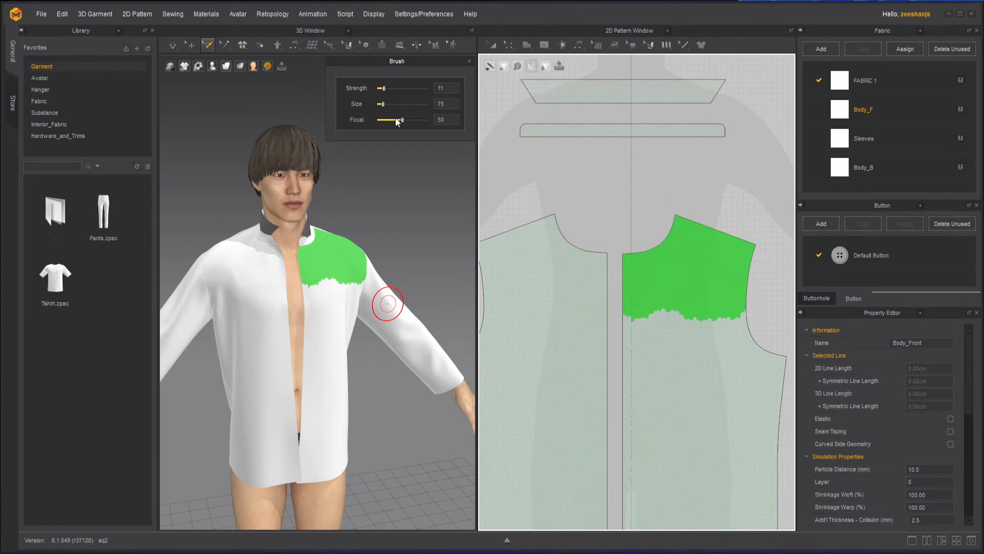
{"action": "left_click_drag", "start_coordinate": [400, 121], "coordinate": [394, 120]}
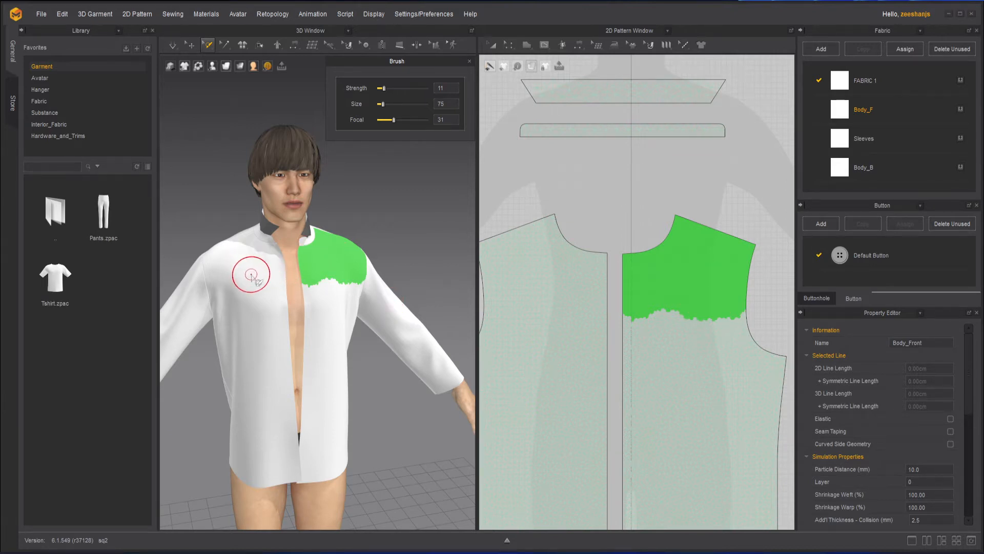
- Test a soft selection stroke on the left chest, then undo it
{"action": "mouse_move", "coordinate": [258, 266]}
{"action": "left_mouse_down"}
{"action": "mouse_move", "coordinate": [239, 280]}
{"action": "mouse_move", "coordinate": [237, 272]}
{"action": "left_mouse_up"}
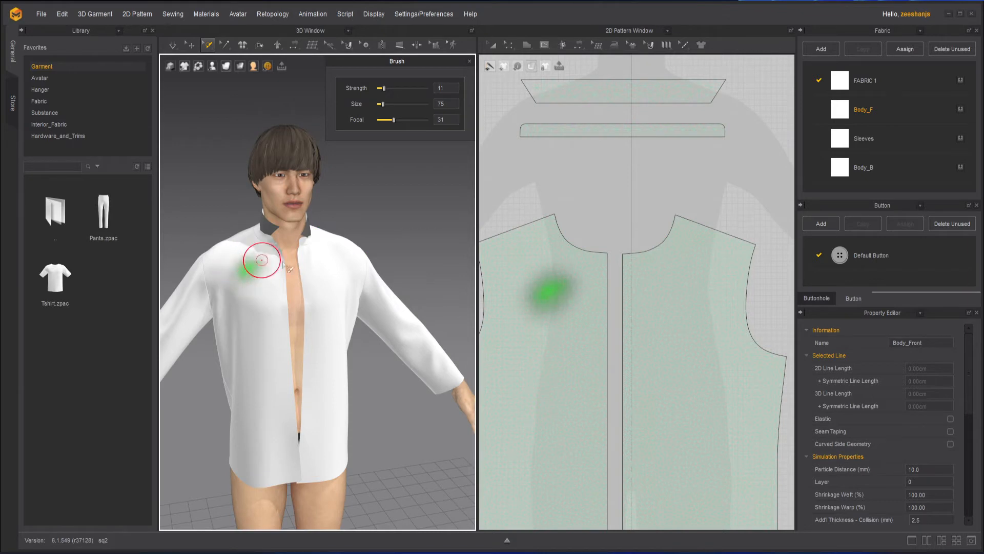
{"action": "middle_click_drag", "start_coordinate": [243, 279], "coordinate": [318, 282]}
{"action": "scroll", "coordinate": [316, 261], "scroll_direction": "up", "scroll_amount": 4}
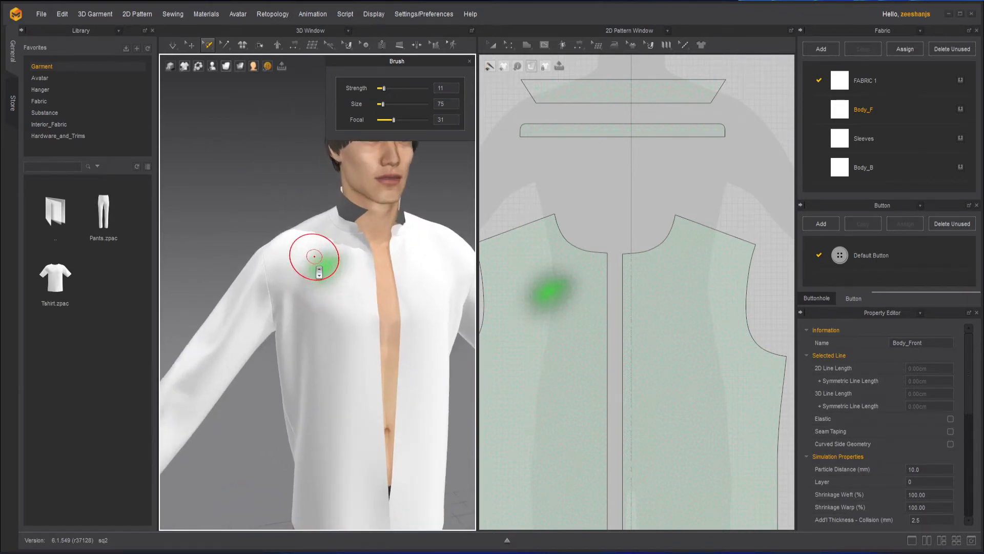
{"action": "key", "text": "ctrl+z"}
{"action": "scroll", "coordinate": [331, 272], "scroll_direction": "down", "scroll_amount": 5}
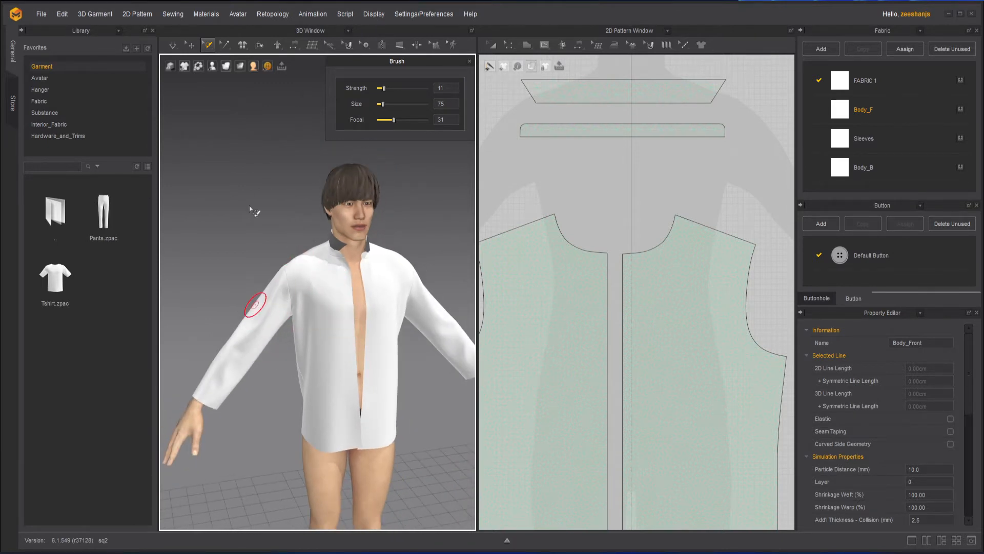
- With simulation running and Select/Move active, drag the right sleeve up the arm until it bunches
{"action": "left_click", "coordinate": [177, 47]}
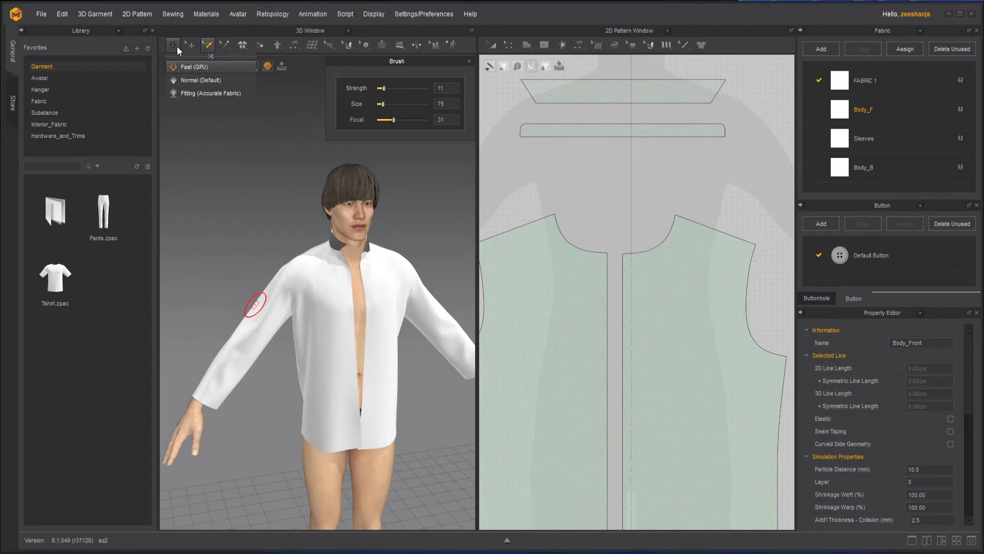
{"action": "left_click", "coordinate": [177, 46]}
{"action": "key", "text": "space"}
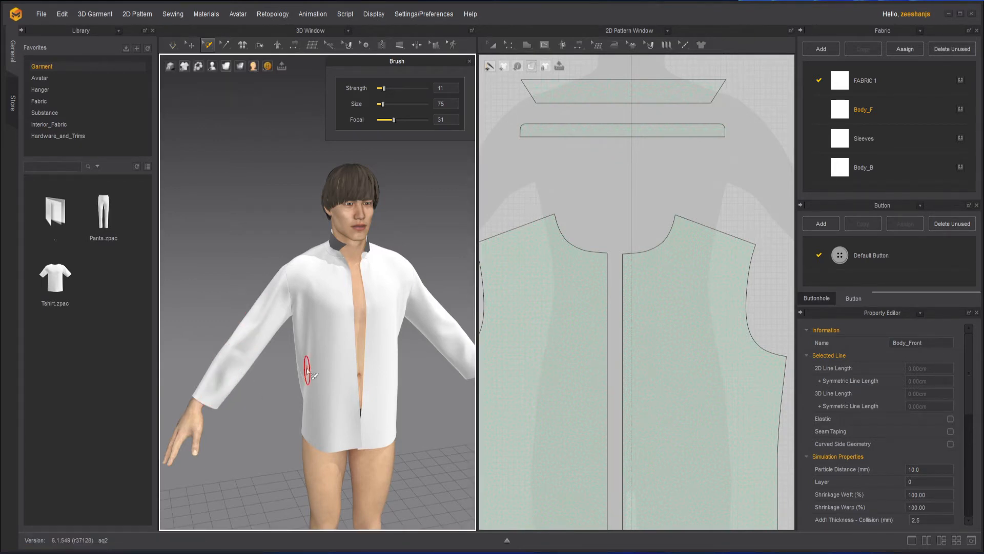
{"action": "left_click", "coordinate": [190, 45]}
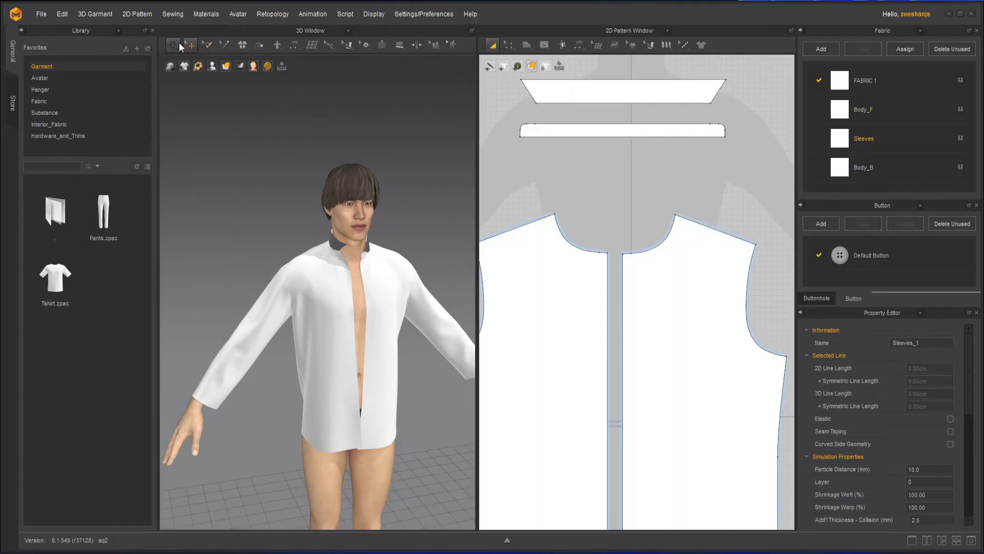
{"action": "left_click", "coordinate": [176, 46]}
{"action": "left_click_drag", "start_coordinate": [220, 390], "coordinate": [282, 291]}
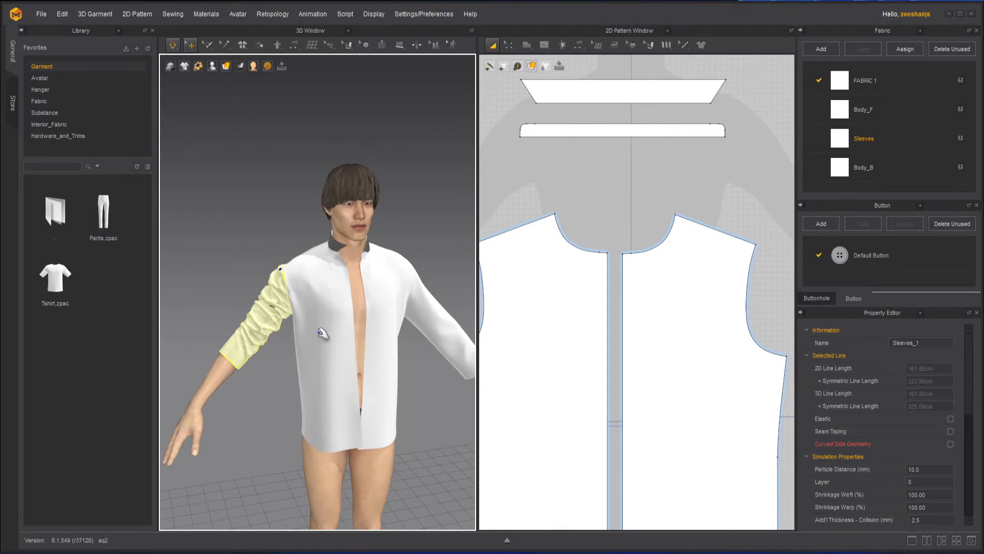
{"action": "left_click", "coordinate": [278, 361]}
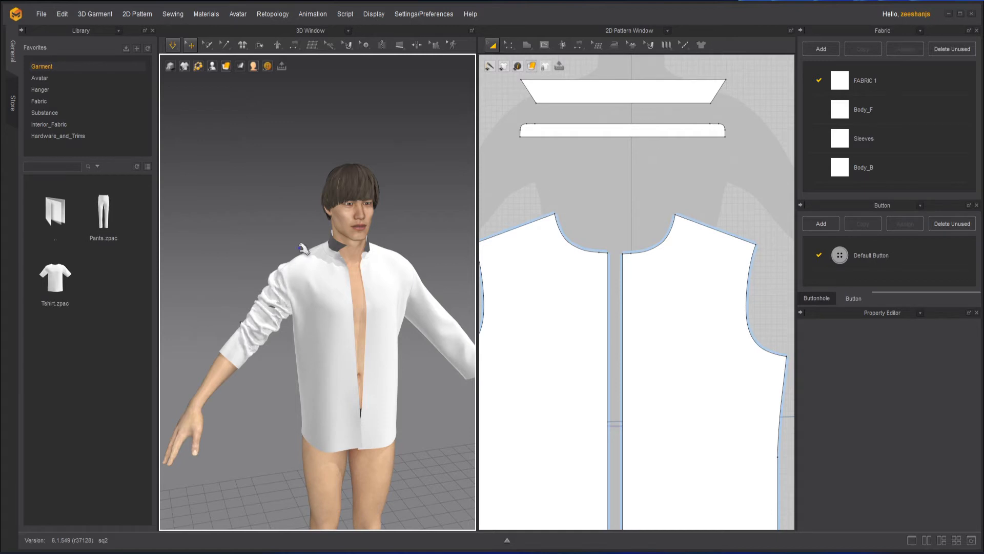
{"action": "scroll", "coordinate": [261, 331], "scroll_direction": "up", "scroll_amount": 2}
{"action": "scroll", "coordinate": [261, 331], "scroll_direction": "up", "scroll_amount": 4}
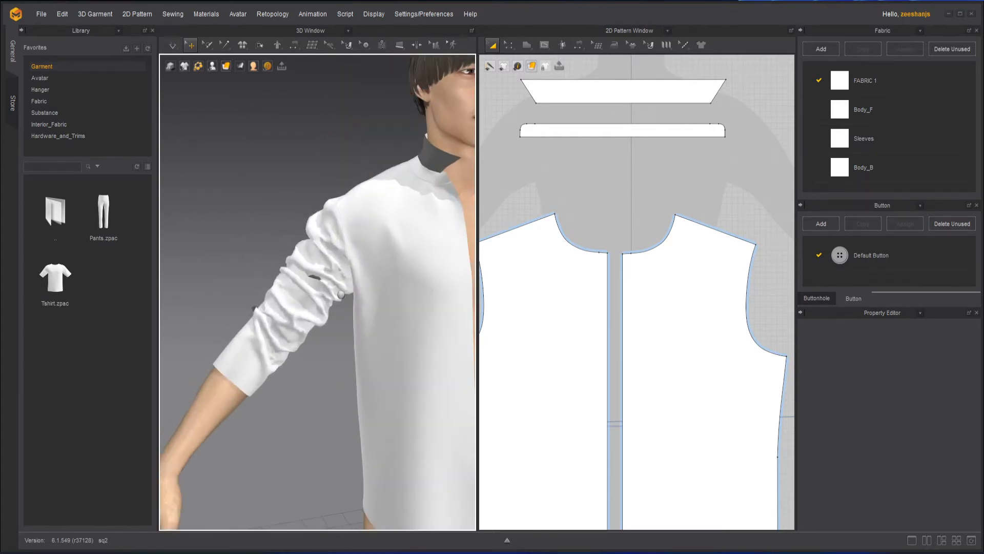
- Select the Sleeves_1 piece and choose Select Mesh (Brush) from the flyout
{"action": "left_click", "coordinate": [327, 273]}
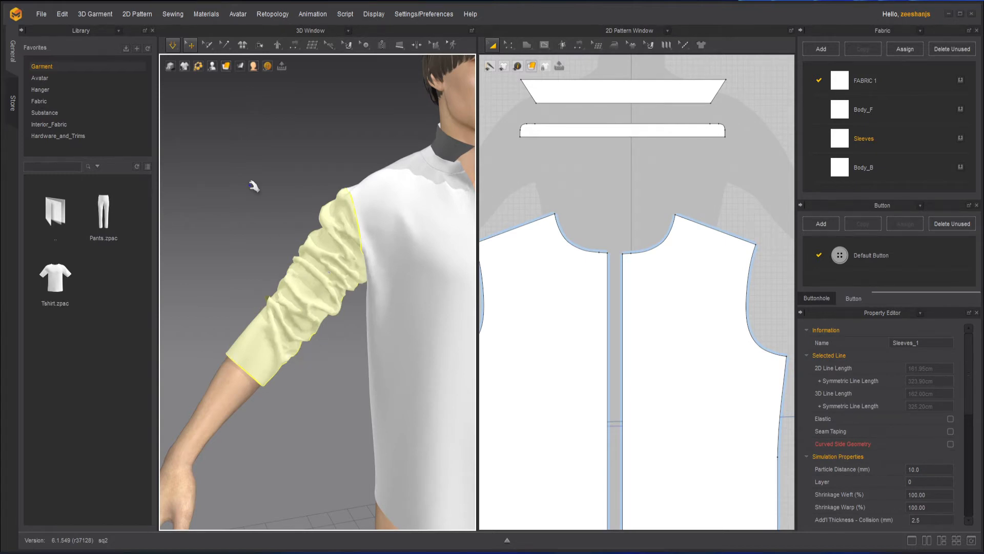
{"action": "left_click", "coordinate": [207, 49]}
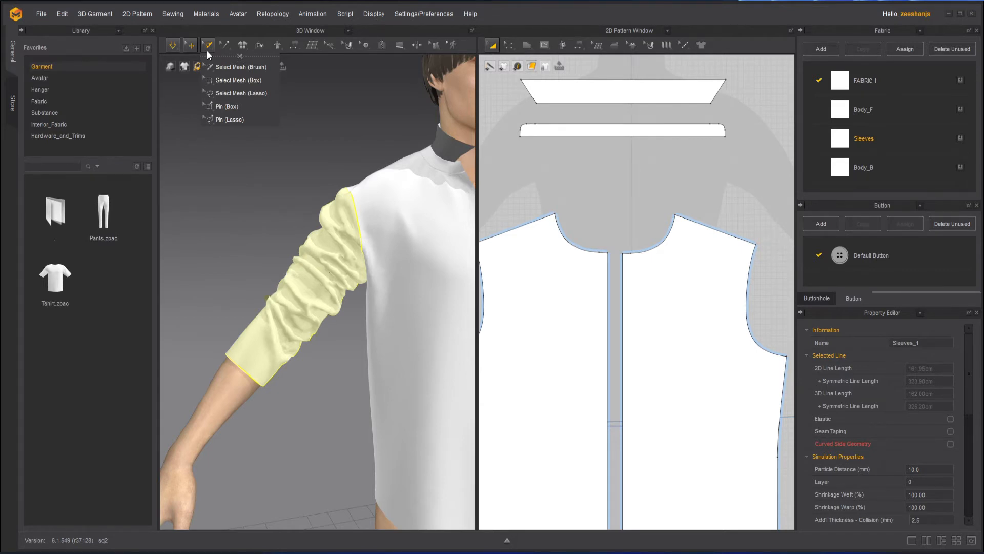
{"action": "left_click", "coordinate": [227, 69]}
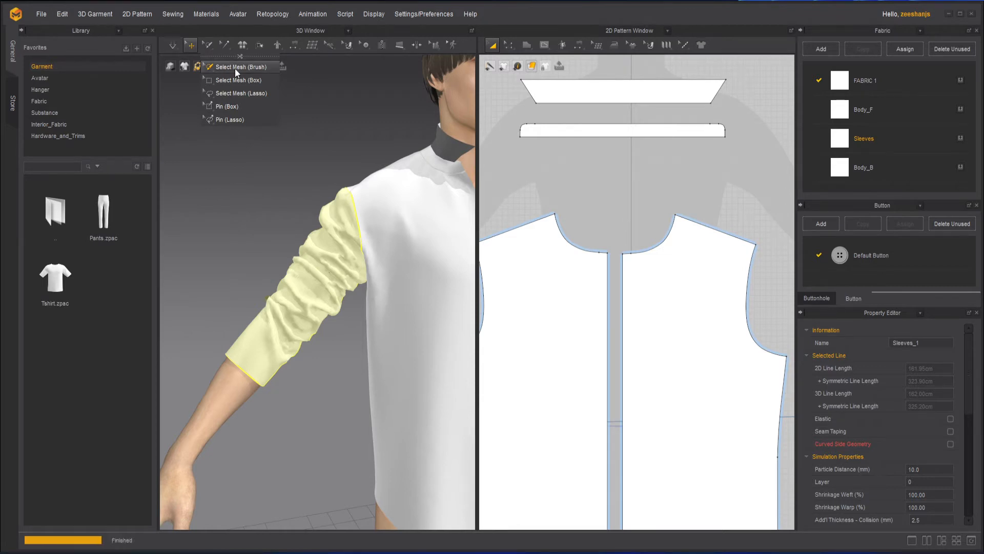
- Paint trial selection areas on the sleeve, then undo the painted selection
{"action": "mouse_move", "coordinate": [289, 310]}
{"action": "left_mouse_down"}
{"action": "mouse_move", "coordinate": [282, 304]}
{"action": "mouse_move", "coordinate": [270, 317]}
{"action": "mouse_move", "coordinate": [305, 317]}
{"action": "mouse_move", "coordinate": [299, 337]}
{"action": "mouse_move", "coordinate": [315, 354]}
{"action": "left_mouse_up"}
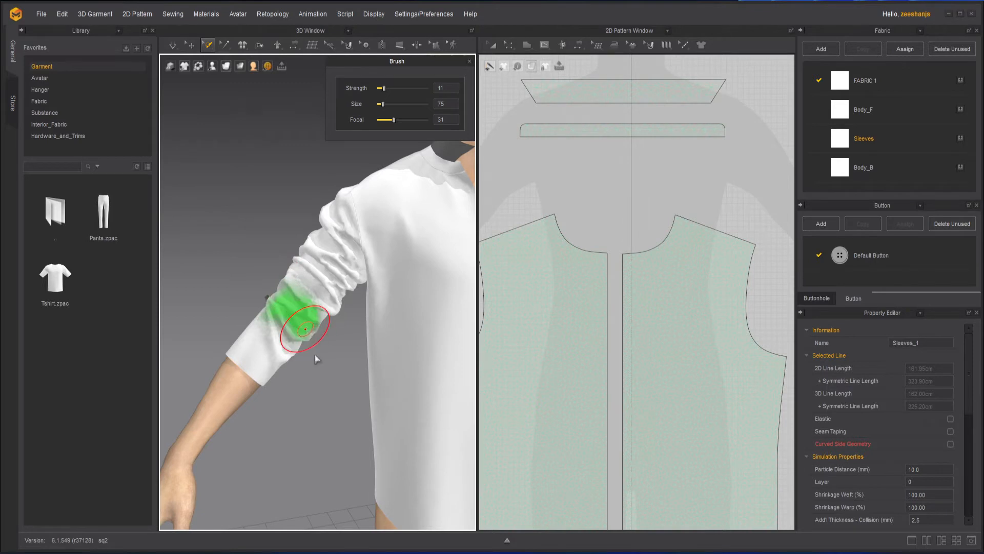
{"action": "mouse_move", "coordinate": [315, 354]}
{"action": "right_mouse_down"}
{"action": "mouse_move", "coordinate": [282, 336]}
{"action": "mouse_move", "coordinate": [267, 249]}
{"action": "right_mouse_up"}
{"action": "mouse_move", "coordinate": [325, 313]}
{"action": "left_mouse_down"}
{"action": "mouse_move", "coordinate": [330, 323]}
{"action": "mouse_move", "coordinate": [316, 292]}
{"action": "mouse_move", "coordinate": [303, 310]}
{"action": "left_mouse_up"}
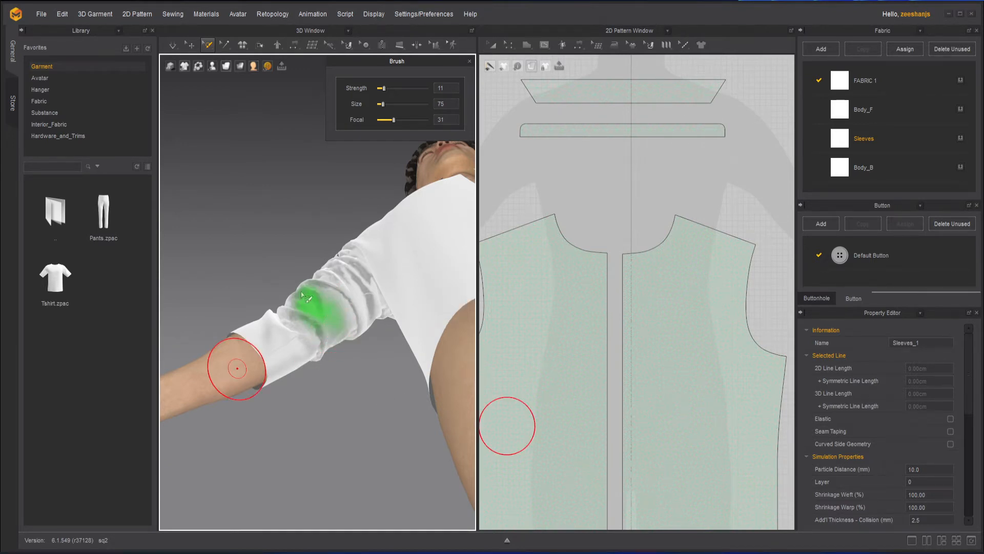
{"action": "right_click_drag", "start_coordinate": [328, 340], "coordinate": [380, 457]}
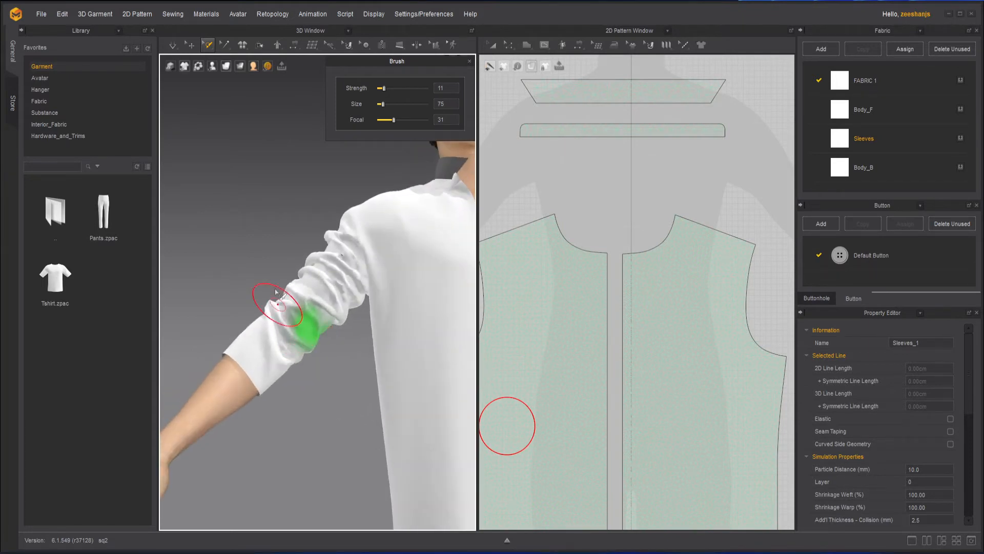
{"action": "left_click", "coordinate": [298, 285]}
{"action": "mouse_move", "coordinate": [306, 322]}
{"action": "left_mouse_down"}
{"action": "mouse_move", "coordinate": [314, 280]}
{"action": "mouse_move", "coordinate": [302, 332]}
{"action": "mouse_move", "coordinate": [313, 325]}
{"action": "mouse_move", "coordinate": [300, 324]}
{"action": "mouse_move", "coordinate": [334, 314]}
{"action": "mouse_move", "coordinate": [330, 286]}
{"action": "mouse_move", "coordinate": [322, 320]}
{"action": "mouse_move", "coordinate": [268, 341]}
{"action": "mouse_move", "coordinate": [263, 328]}
{"action": "mouse_move", "coordinate": [300, 306]}
{"action": "mouse_move", "coordinate": [271, 299]}
{"action": "left_mouse_up"}
{"action": "key", "text": "ctrl+z"}
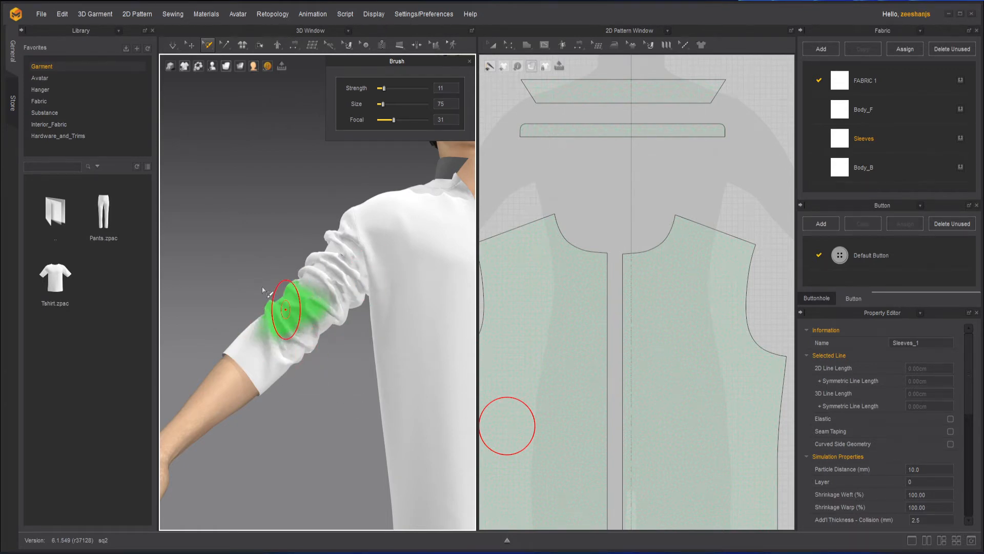
- Paint a band around the upper sleeve and Freeze it, returning to Select/Move
{"action": "mouse_move", "coordinate": [323, 277]}
{"action": "left_mouse_down"}
{"action": "mouse_move", "coordinate": [281, 336]}
{"action": "mouse_move", "coordinate": [257, 339]}
{"action": "mouse_move", "coordinate": [334, 332]}
{"action": "mouse_move", "coordinate": [341, 272]}
{"action": "mouse_move", "coordinate": [305, 260]}
{"action": "left_mouse_up"}
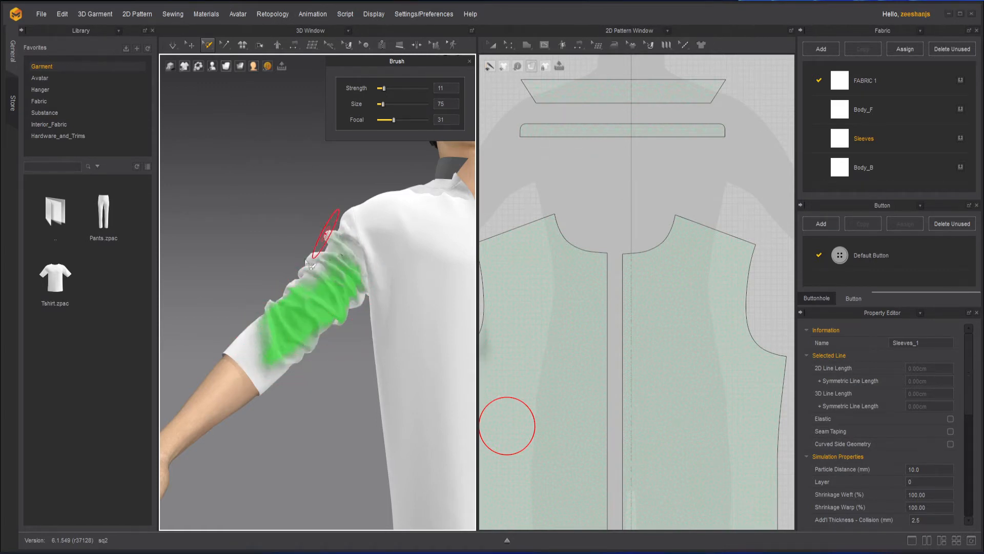
{"action": "right_click", "coordinate": [318, 296]}
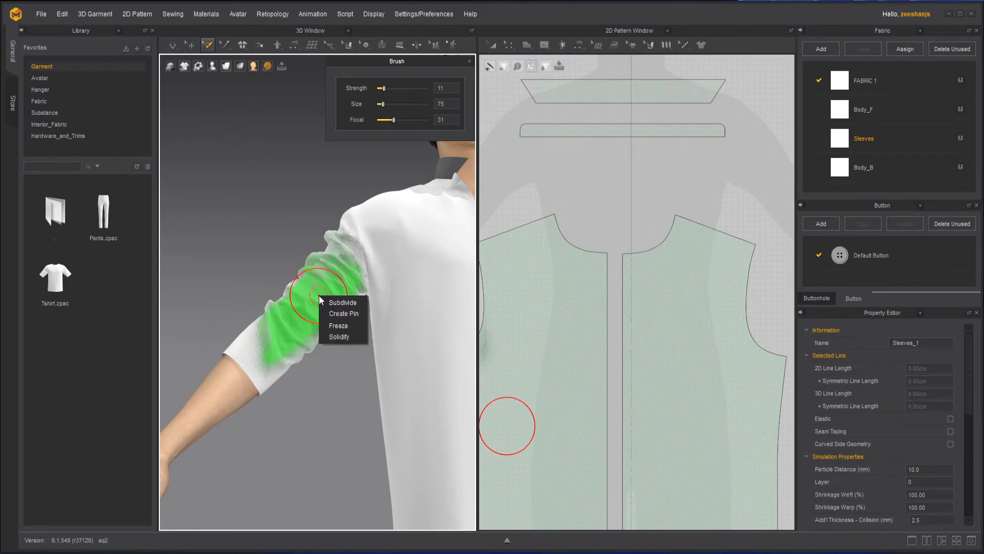
{"action": "left_click", "coordinate": [351, 328]}
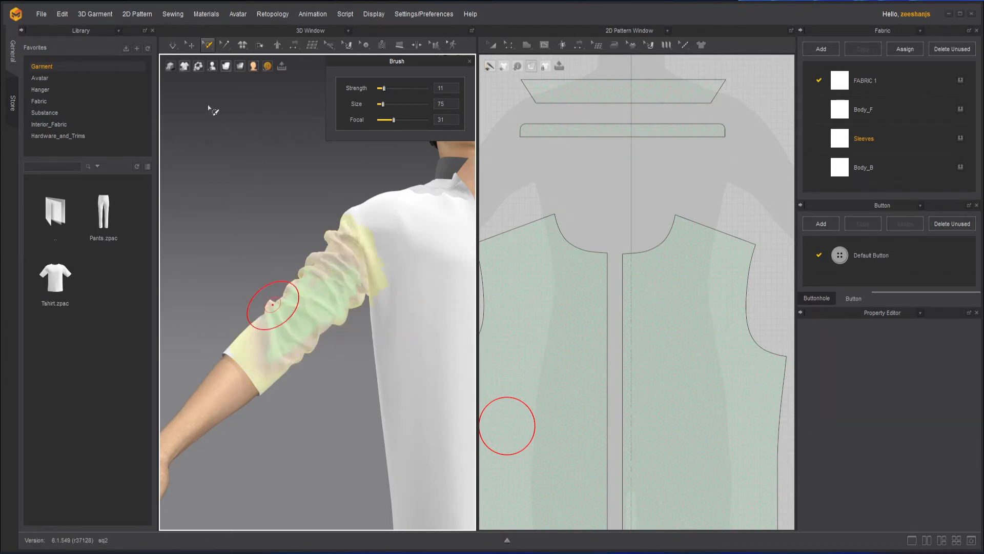
{"action": "left_click", "coordinate": [190, 45]}
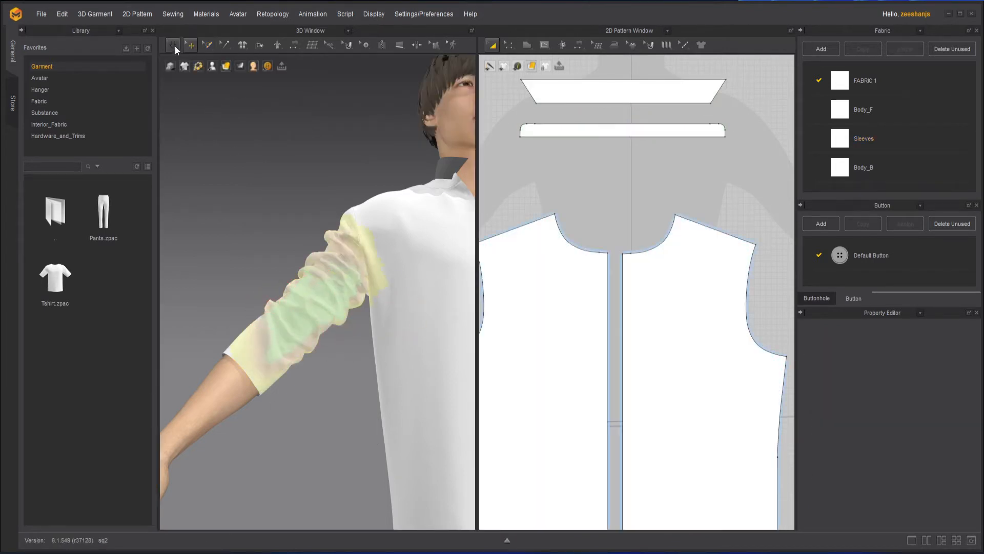
- Start simulation and pull the front panel and frozen sleeve to test them
{"action": "mouse_move", "coordinate": [174, 45]}
{"action": "left_click", "coordinate": [175, 45]}
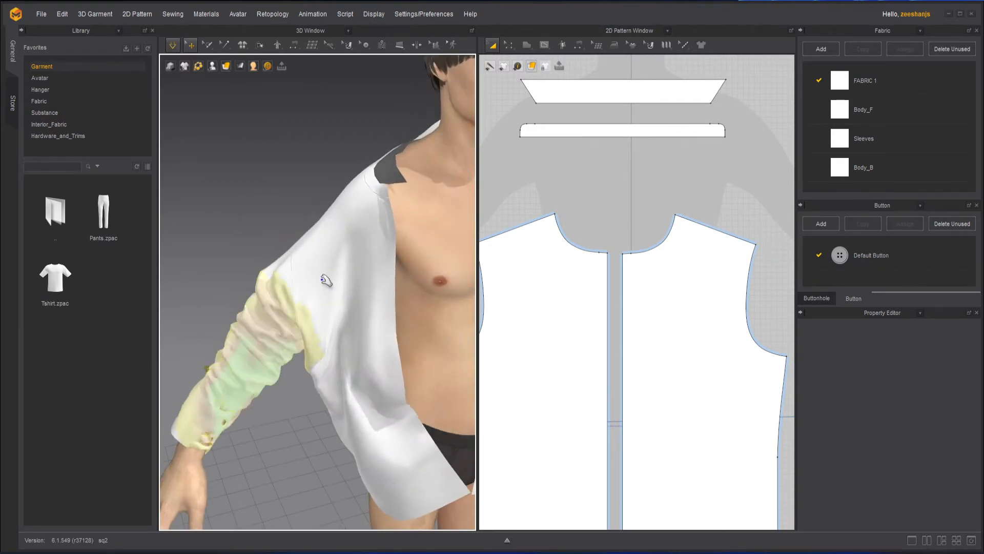
{"action": "left_click_drag", "start_coordinate": [328, 279], "coordinate": [405, 191]}
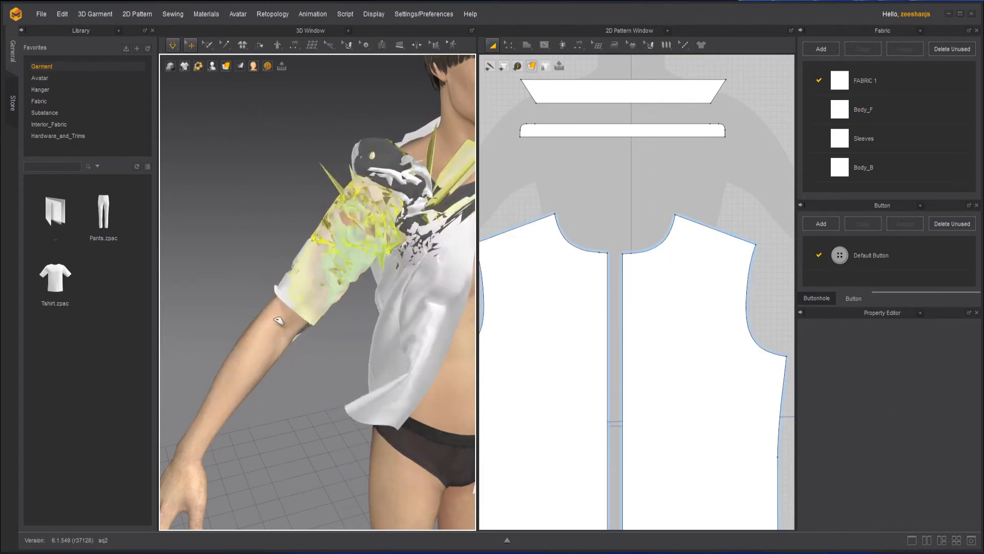
{"action": "left_click_drag", "start_coordinate": [280, 321], "coordinate": [238, 374]}
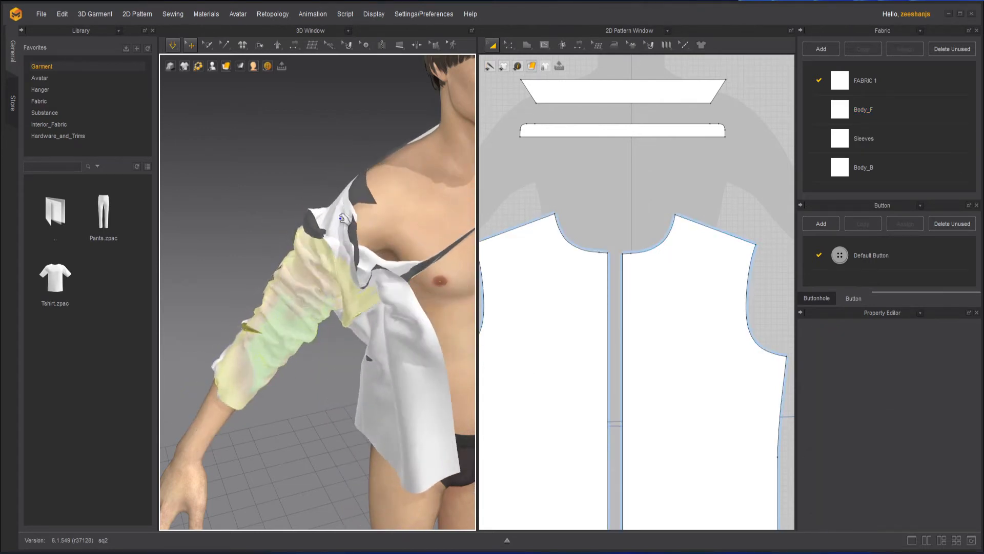
{"action": "left_click", "coordinate": [394, 176]}
{"action": "left_click_drag", "start_coordinate": [396, 178], "coordinate": [390, 279]}
{"action": "left_click_drag", "start_coordinate": [319, 280], "coordinate": [377, 231]}
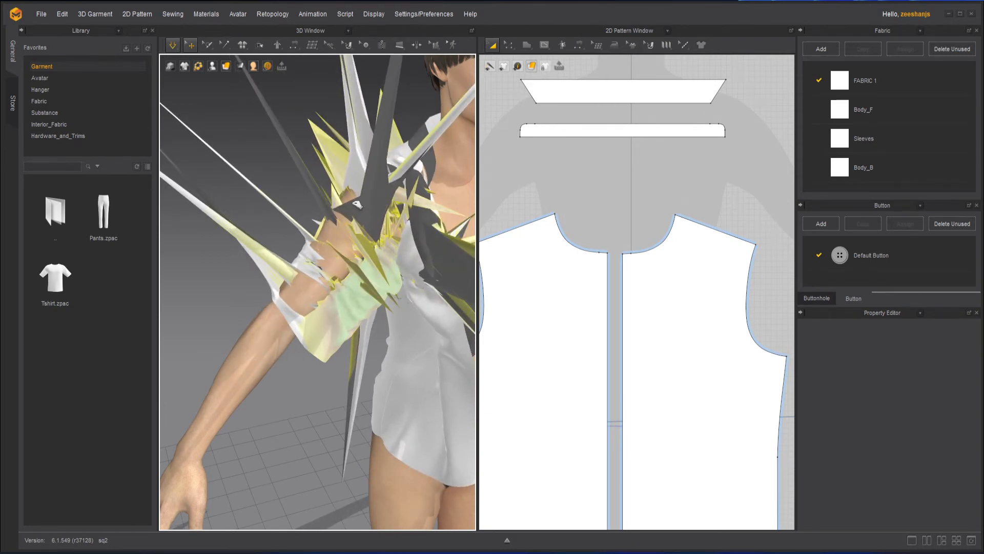
- Pull the sleeve cuff down over the forearm, then stop the simulation
{"action": "scroll", "coordinate": [333, 326], "scroll_direction": "down", "scroll_amount": 4}
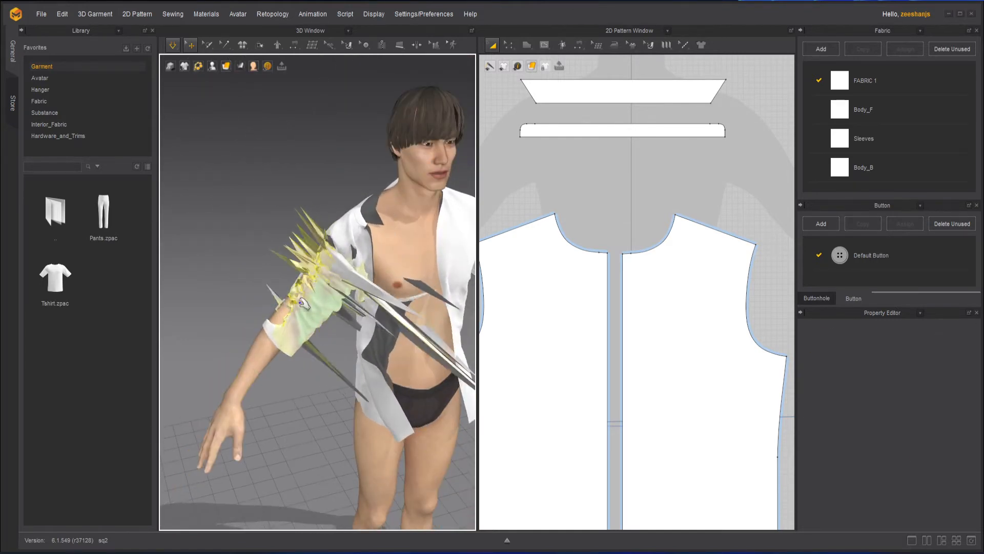
{"action": "left_click_drag", "start_coordinate": [281, 336], "coordinate": [246, 360]}
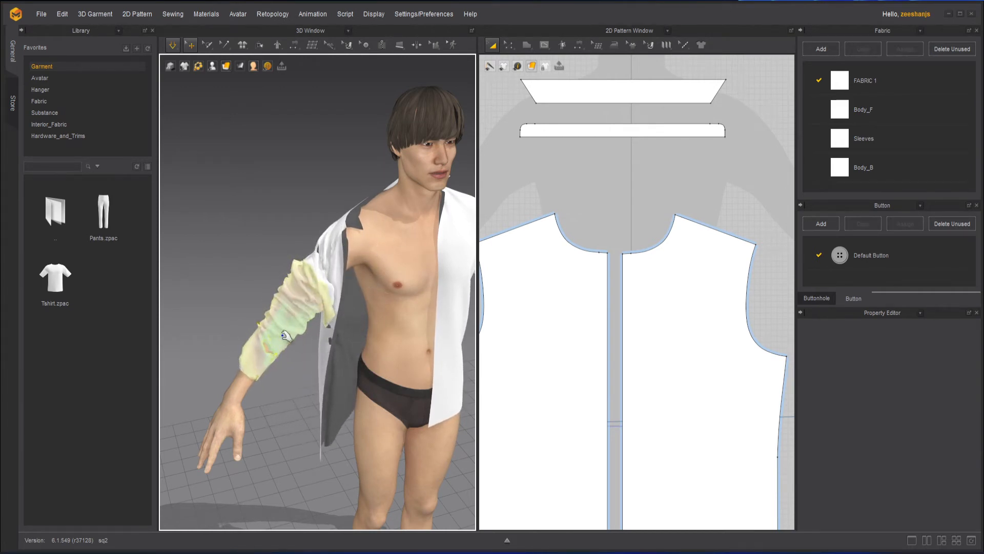
{"action": "mouse_move", "coordinate": [247, 356]}
{"action": "left_mouse_down"}
{"action": "mouse_move", "coordinate": [264, 362]}
{"action": "mouse_move", "coordinate": [254, 359]}
{"action": "left_mouse_up"}
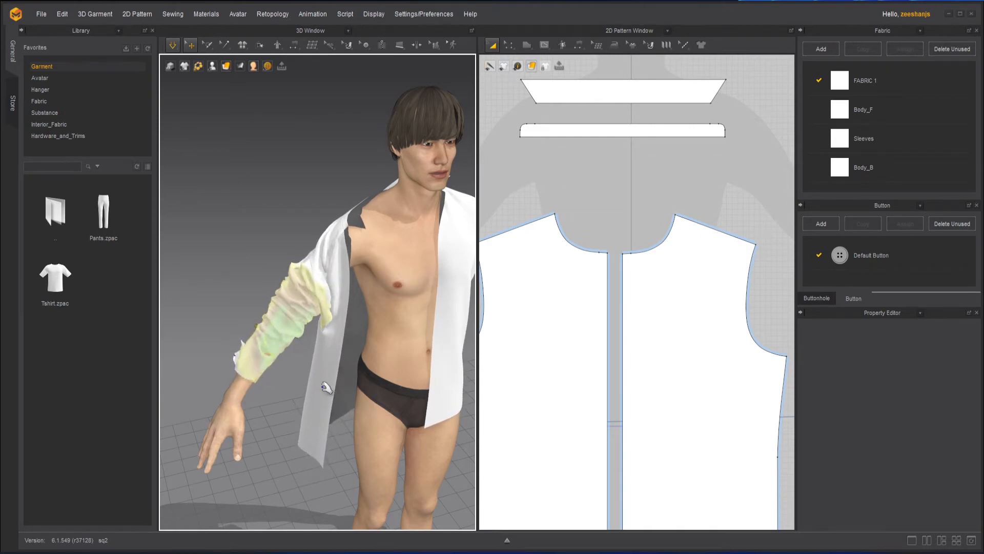
{"action": "scroll", "coordinate": [244, 378], "scroll_direction": "up", "scroll_amount": 3}
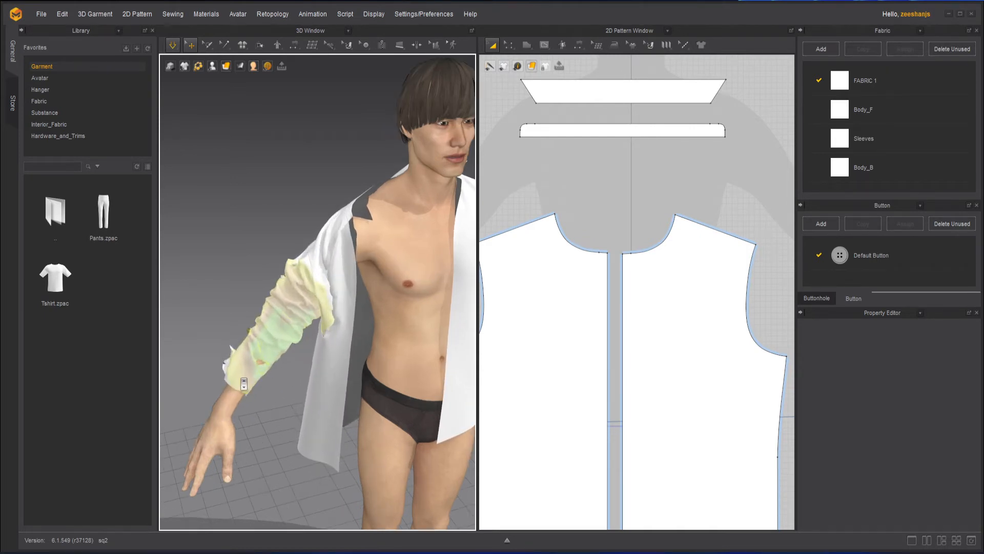
{"action": "left_click", "coordinate": [174, 44]}
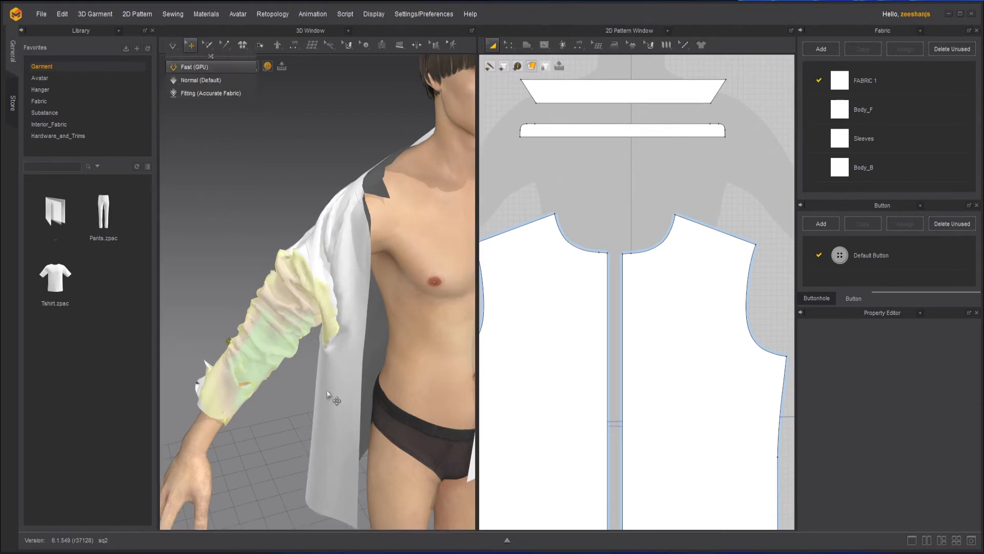
- Delete the sleeve's freeze region and restart the simulation
{"action": "right_click", "coordinate": [262, 353]}
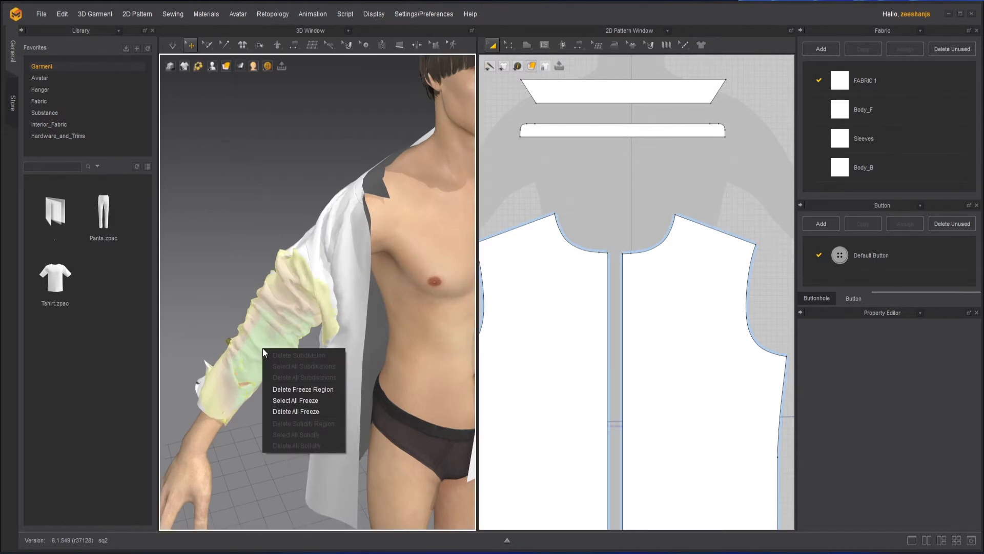
{"action": "left_click", "coordinate": [327, 388]}
{"action": "left_click", "coordinate": [173, 49]}
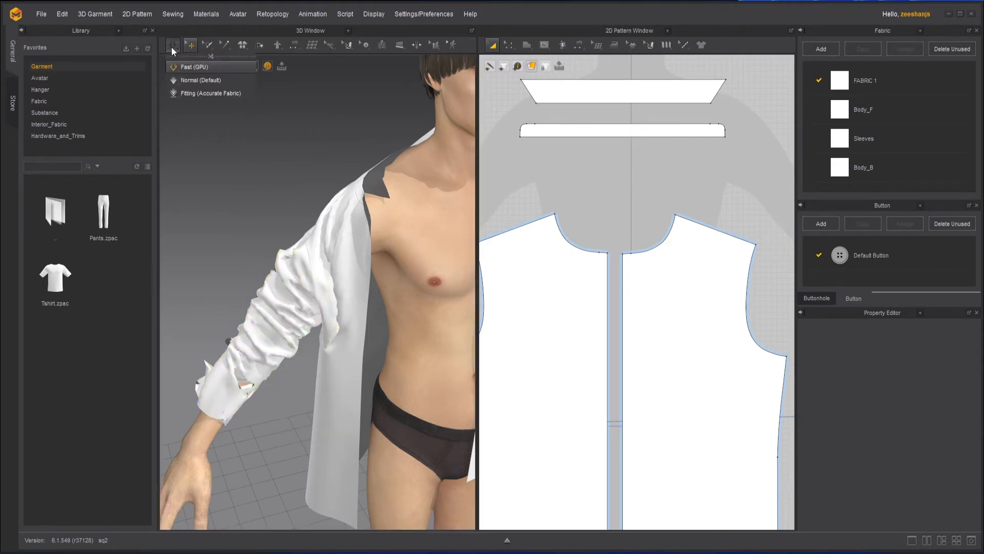
{"action": "key", "text": "space"}
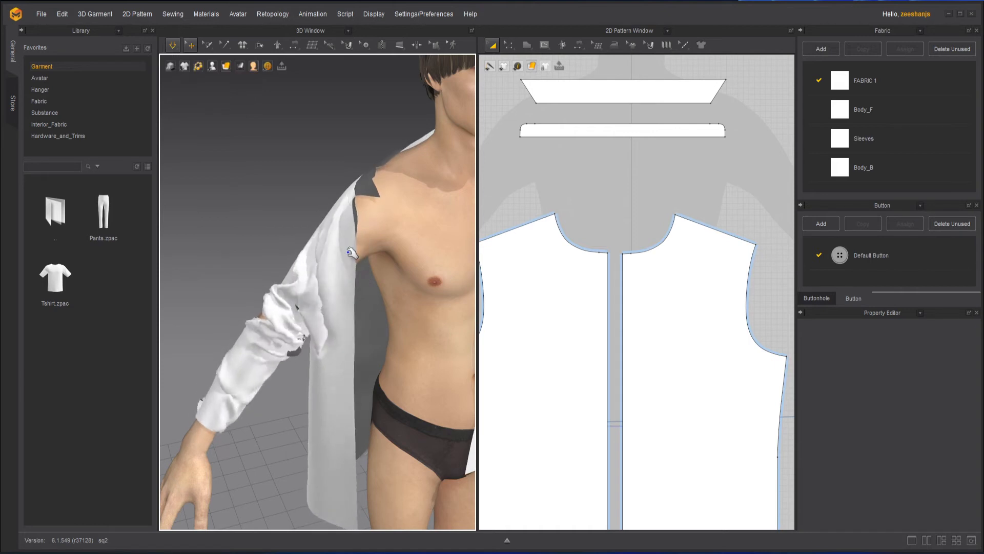
- Tug the front panel and sleeve during simulation, select the front body piece, then stop simulating
{"action": "left_click_drag", "start_coordinate": [355, 228], "coordinate": [548, 106]}
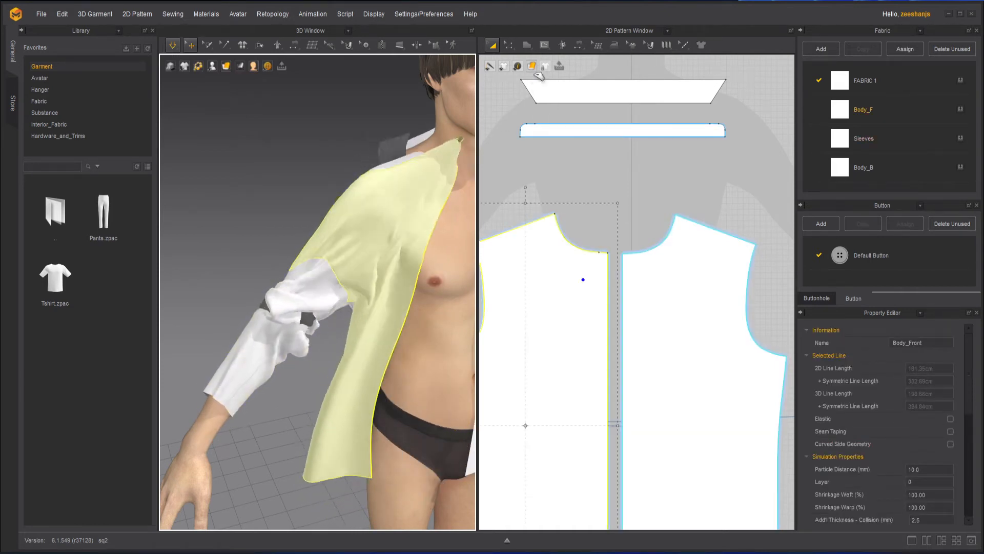
{"action": "left_click_drag", "start_coordinate": [538, 76], "coordinate": [362, 202]}
{"action": "left_click_drag", "start_coordinate": [313, 287], "coordinate": [440, 175]}
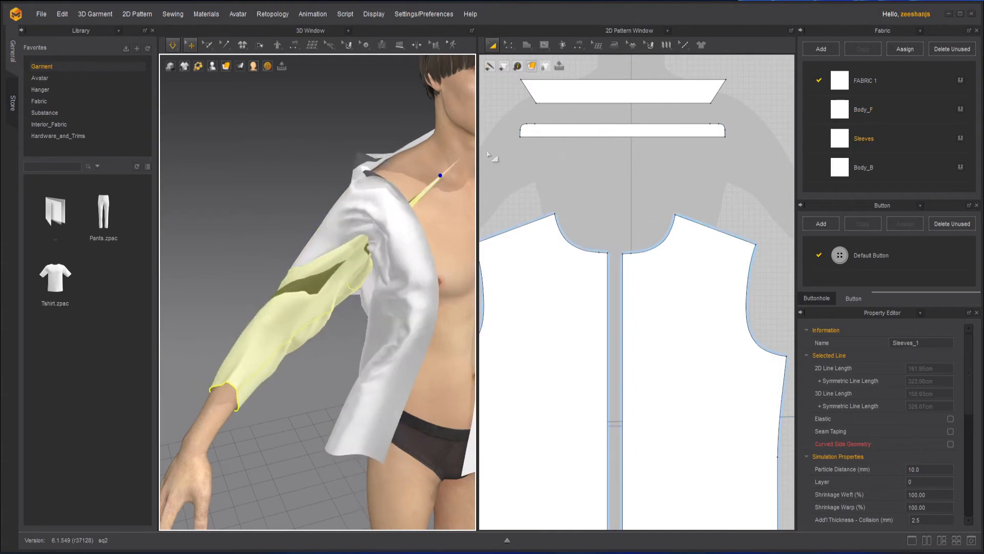
{"action": "left_click", "coordinate": [579, 303]}
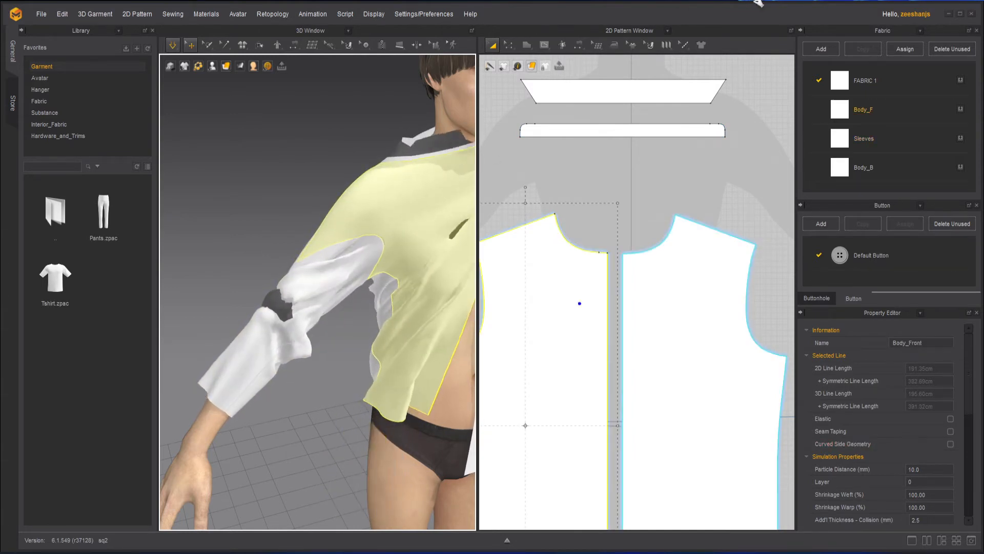
{"action": "left_click", "coordinate": [176, 45]}
- Place the sleeve on the arm arrangement point and the front piece on the chest point
{"action": "scroll", "coordinate": [272, 205], "scroll_direction": "down", "scroll_amount": 5}
{"action": "middle_click_drag", "start_coordinate": [278, 227], "coordinate": [269, 265]}
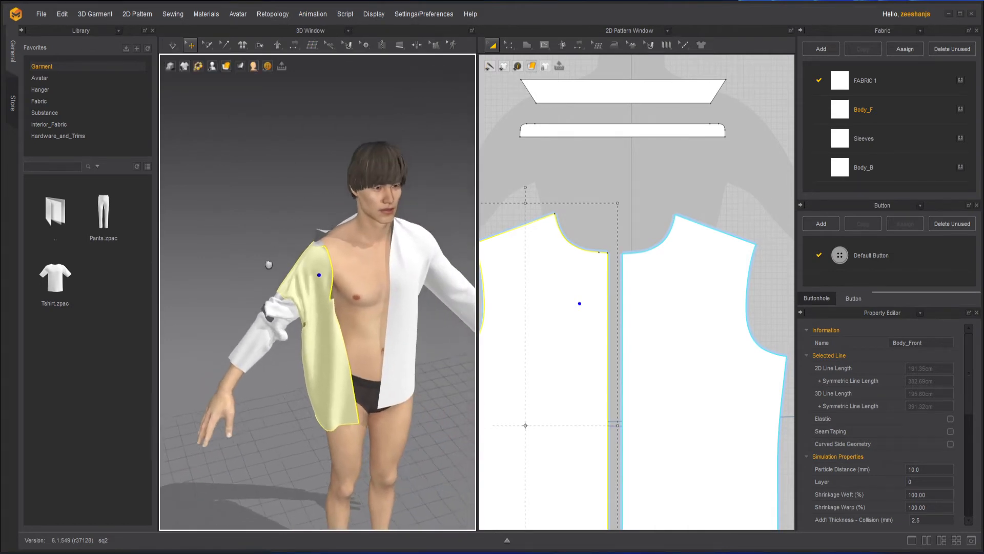
{"action": "right_click_drag", "start_coordinate": [289, 285], "coordinate": [301, 282]}
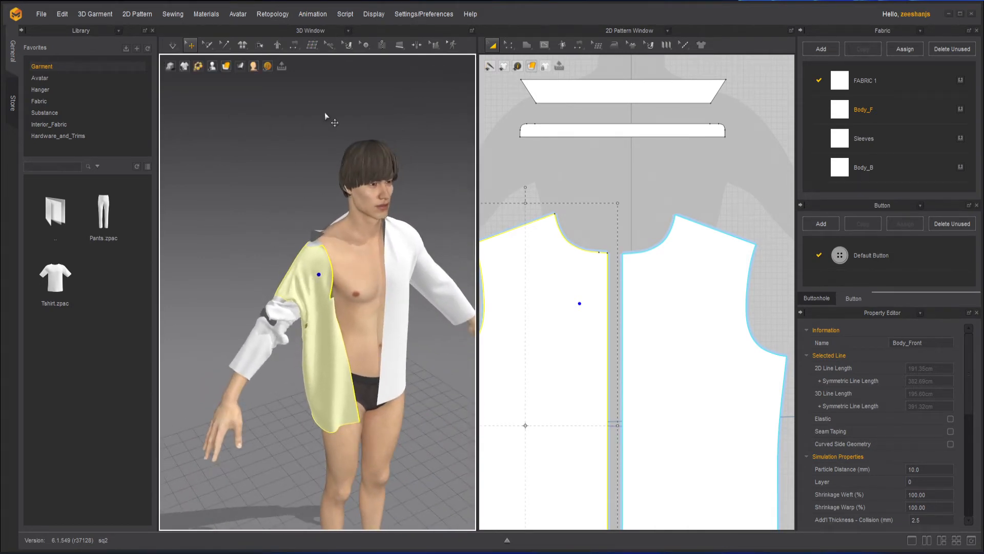
{"action": "left_click", "coordinate": [260, 354]}
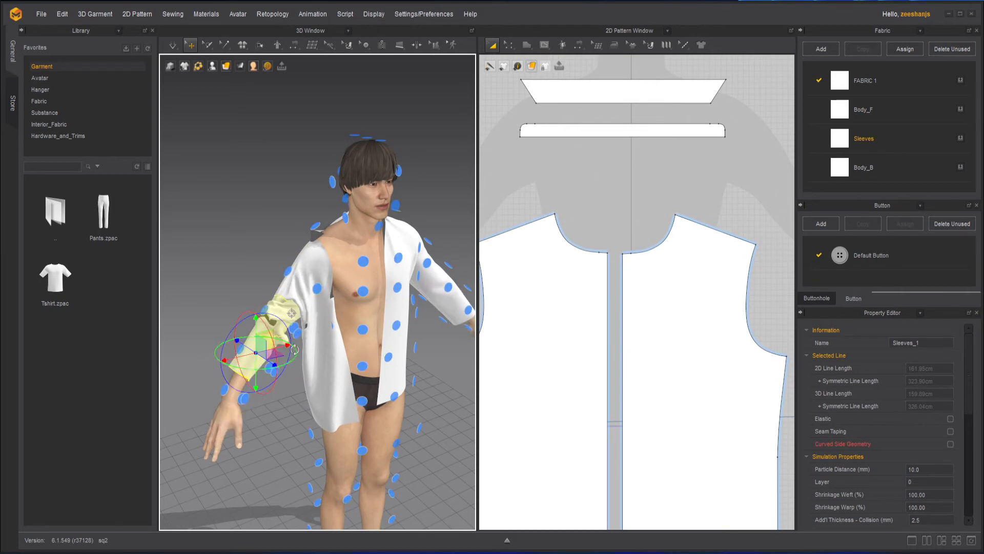
{"action": "left_click", "coordinate": [271, 373]}
{"action": "left_click", "coordinate": [339, 375]}
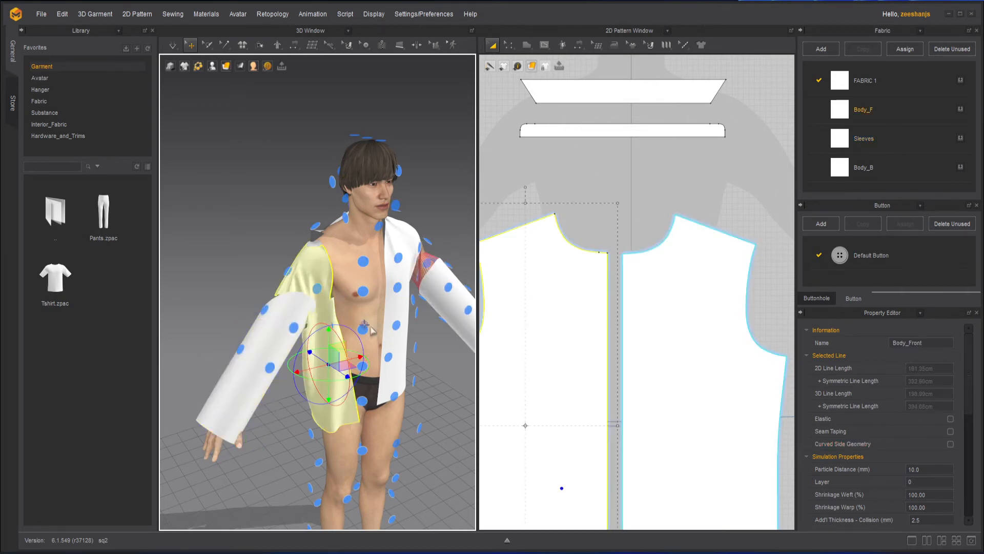
{"action": "left_click", "coordinate": [363, 330]}
{"action": "left_click", "coordinate": [328, 365]}
{"action": "left_click", "coordinate": [366, 287]}
- Place the Body_B back piece on the avatar's back arrangement point and start simulation
{"action": "left_click", "coordinate": [365, 289]}
{"action": "right_click_drag", "start_coordinate": [366, 289], "coordinate": [436, 288]}
{"action": "left_click", "coordinate": [375, 285]}
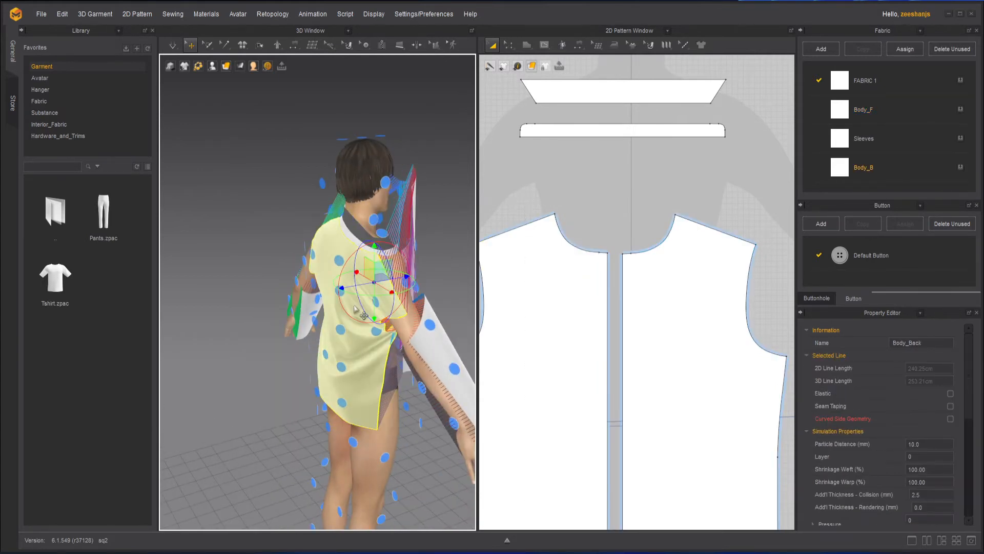
{"action": "left_click", "coordinate": [341, 331]}
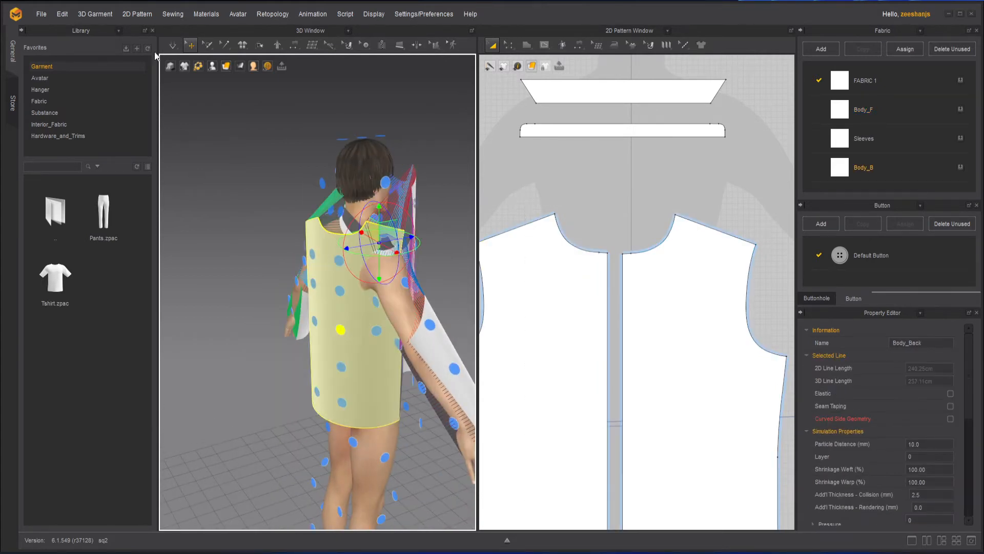
{"action": "left_click", "coordinate": [174, 46]}
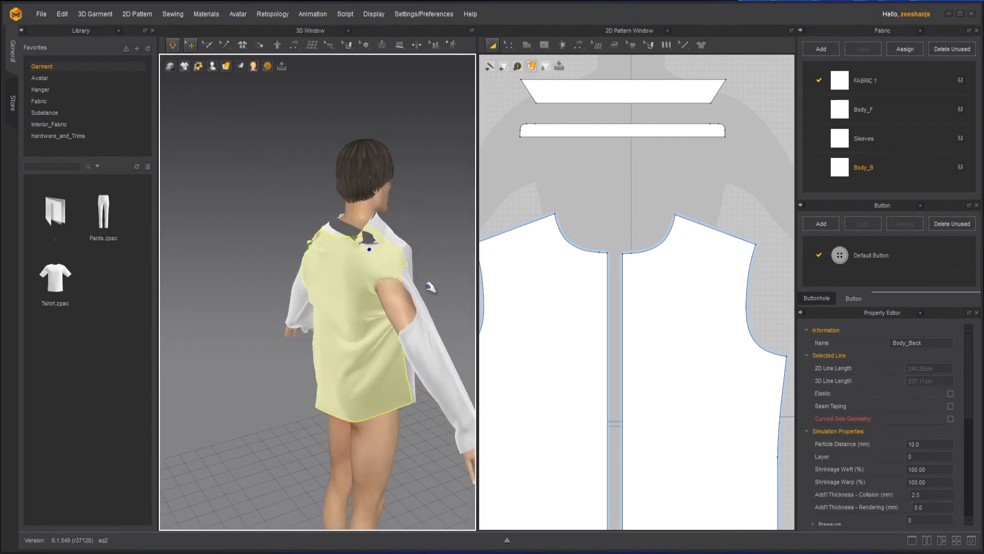
- Drag the back, front body and Sleeves_1 pieces while simulating until the sleeve covers the arm
{"action": "left_click_drag", "start_coordinate": [428, 287], "coordinate": [436, 270]}
{"action": "right_click_drag", "start_coordinate": [436, 270], "coordinate": [323, 279]}
{"action": "left_click_drag", "start_coordinate": [282, 312], "coordinate": [283, 218]}
{"action": "left_click_drag", "start_coordinate": [335, 239], "coordinate": [403, 212]}
{"action": "left_click_drag", "start_coordinate": [273, 371], "coordinate": [263, 345]}
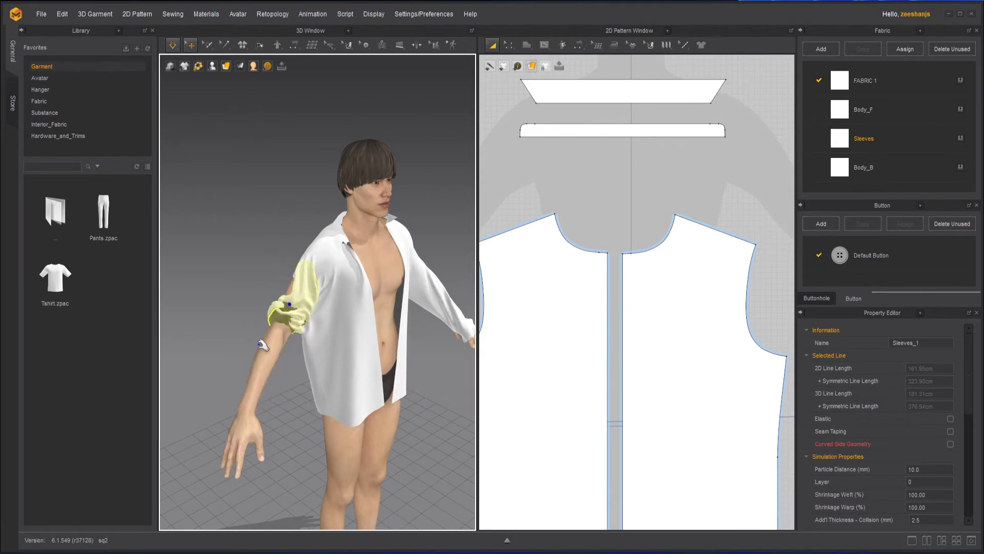
{"action": "left_click_drag", "start_coordinate": [264, 388], "coordinate": [253, 346]}
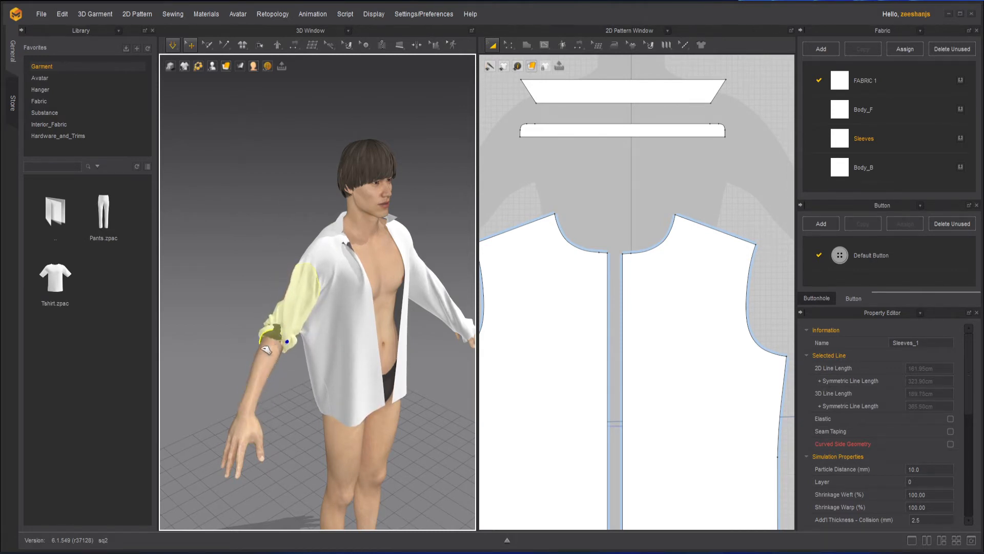
{"action": "left_click_drag", "start_coordinate": [236, 385], "coordinate": [344, 203]}
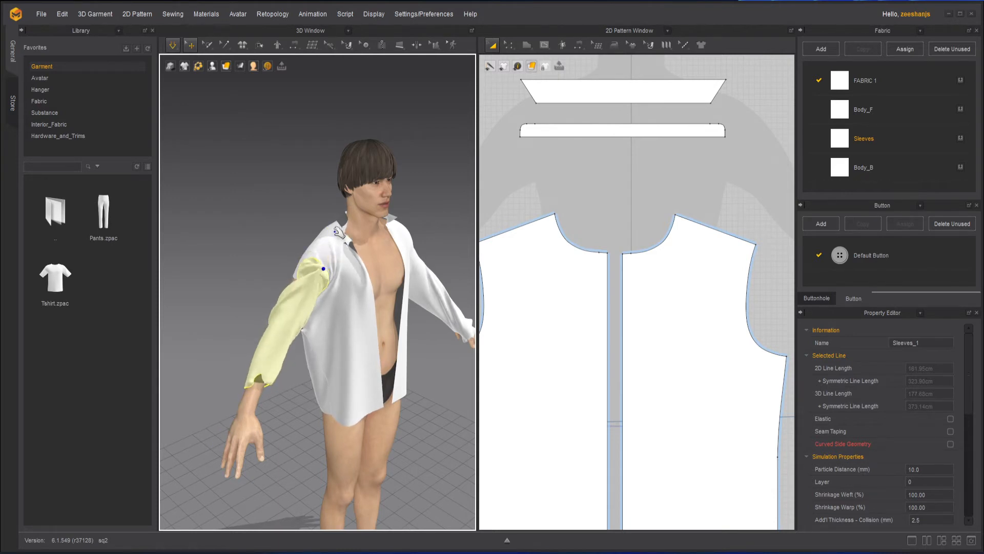
{"action": "right_click_drag", "start_coordinate": [341, 226], "coordinate": [285, 203]}
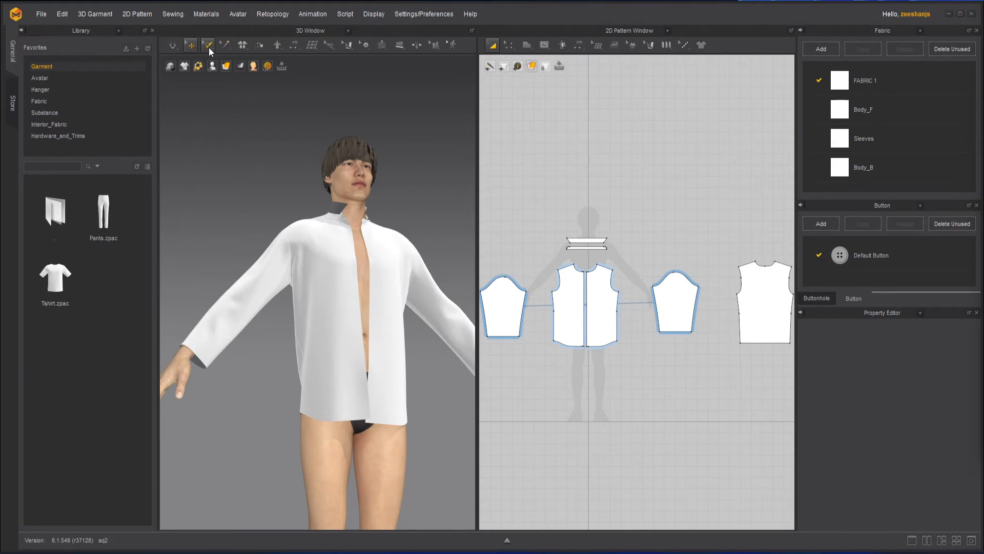
- Box-select a band of the right sleeve mesh near the cuff and pin it
{"action": "left_click", "coordinate": [208, 47]}
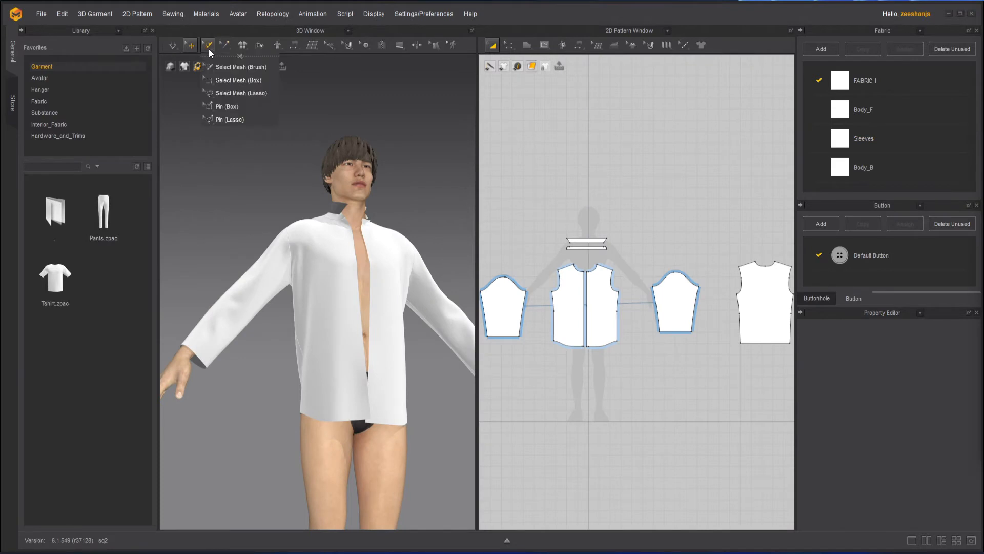
{"action": "left_click", "coordinate": [221, 81]}
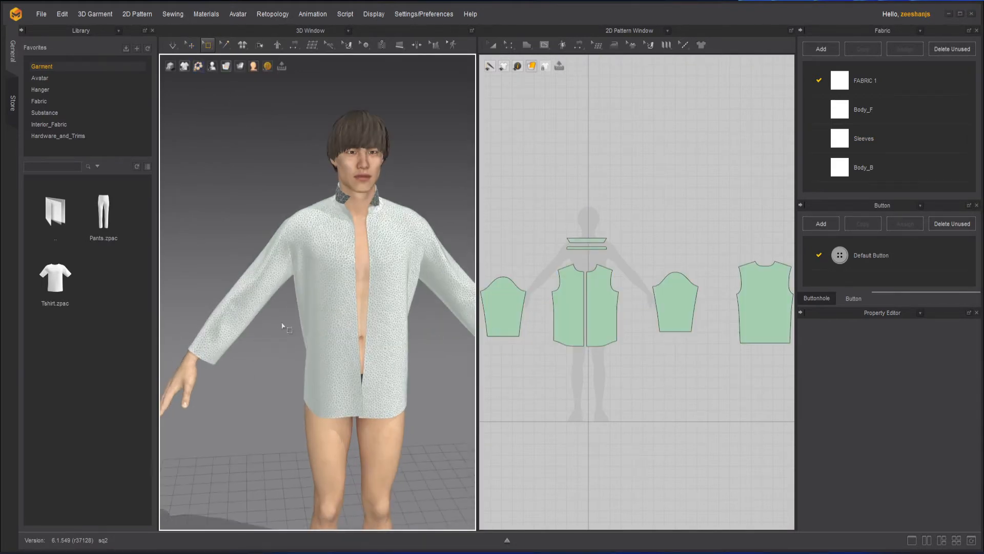
{"action": "scroll", "coordinate": [347, 354], "scroll_direction": "up", "scroll_amount": 5}
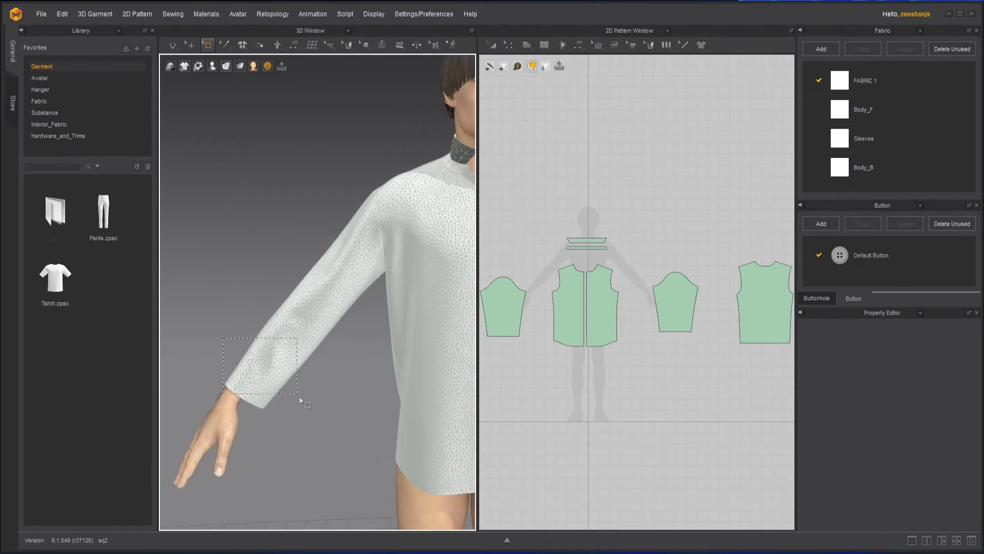
{"action": "left_click_drag", "start_coordinate": [337, 382], "coordinate": [338, 382]}
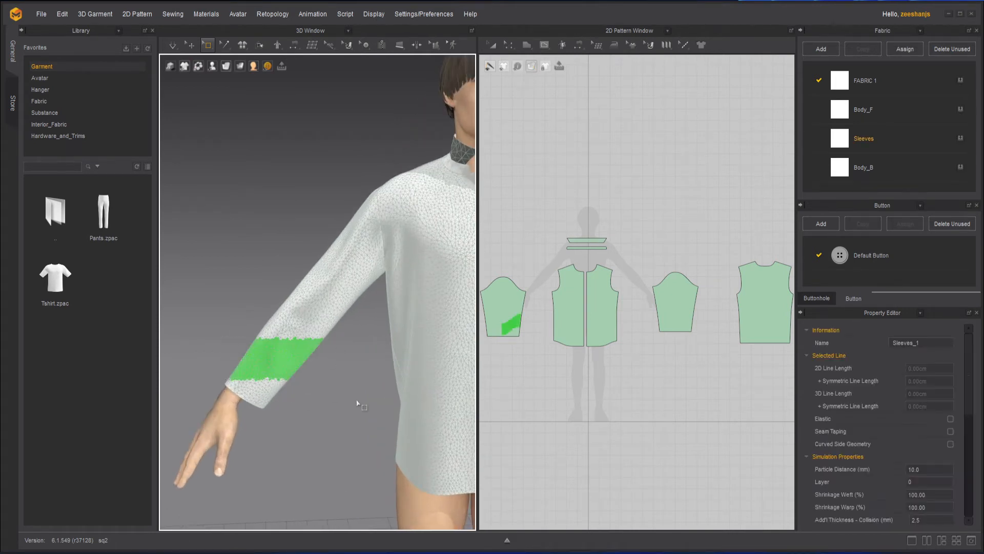
{"action": "right_click", "coordinate": [274, 360]}
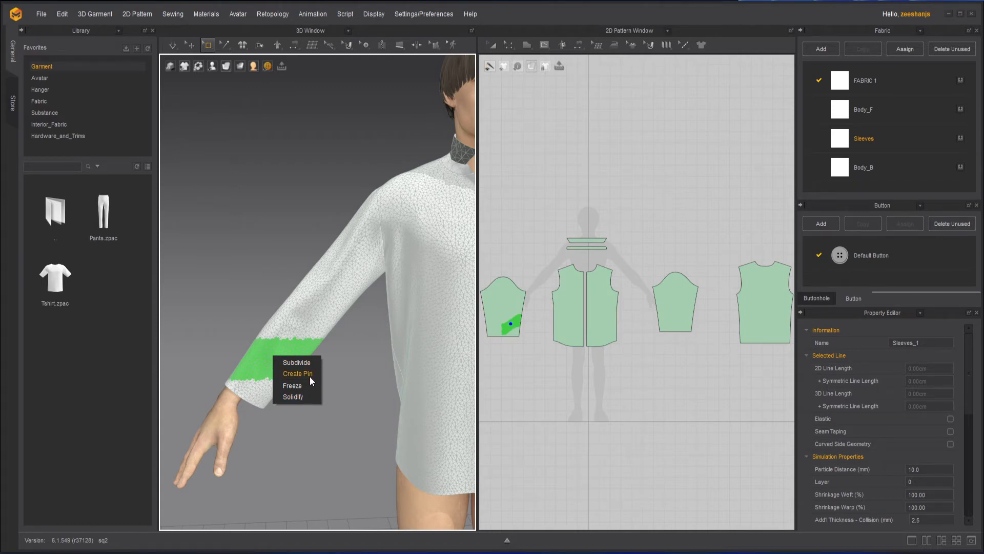
{"action": "left_click", "coordinate": [357, 387]}
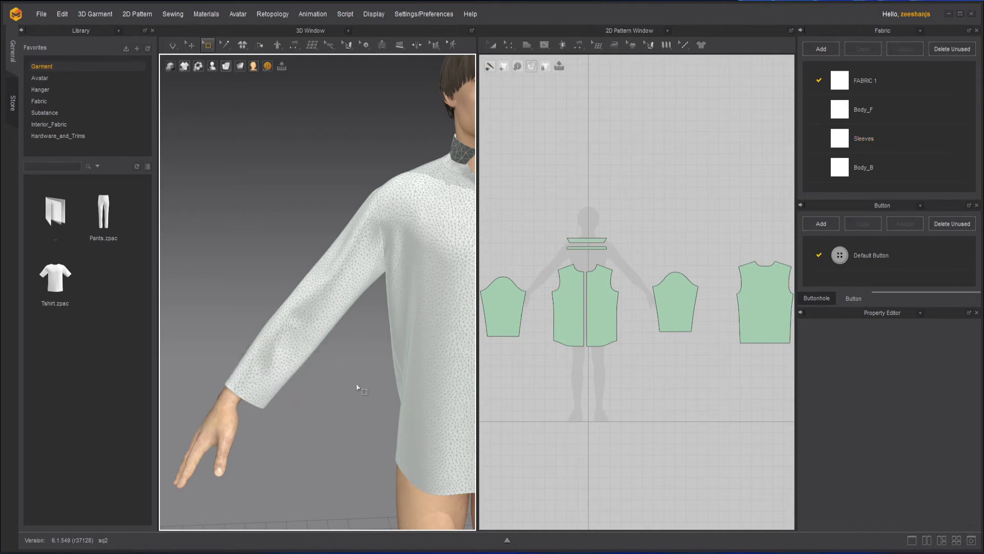
{"action": "left_click", "coordinate": [172, 46]}
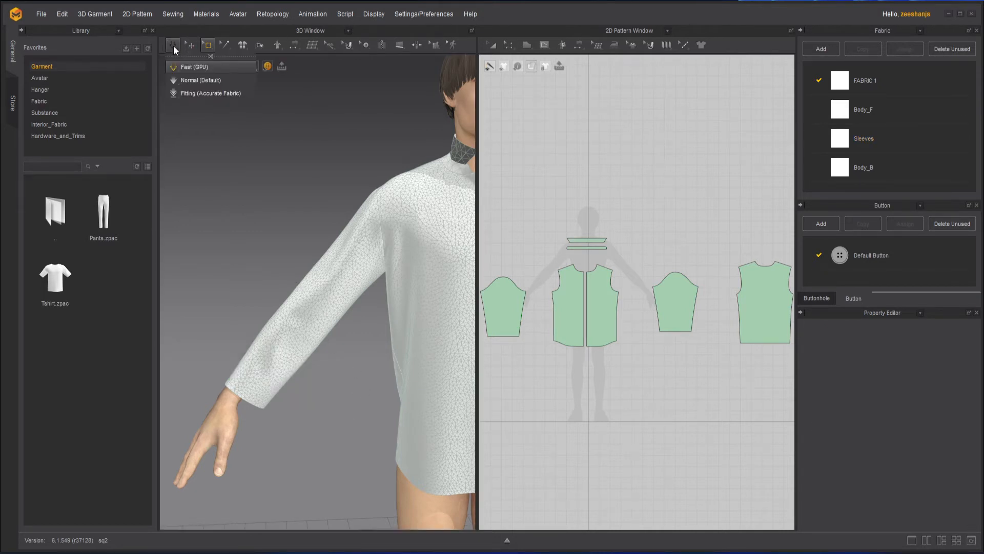
- With simulation on, drag the right sleeve cuff up the forearm into bunched folds, then stop simulating
{"action": "left_click", "coordinate": [173, 46]}
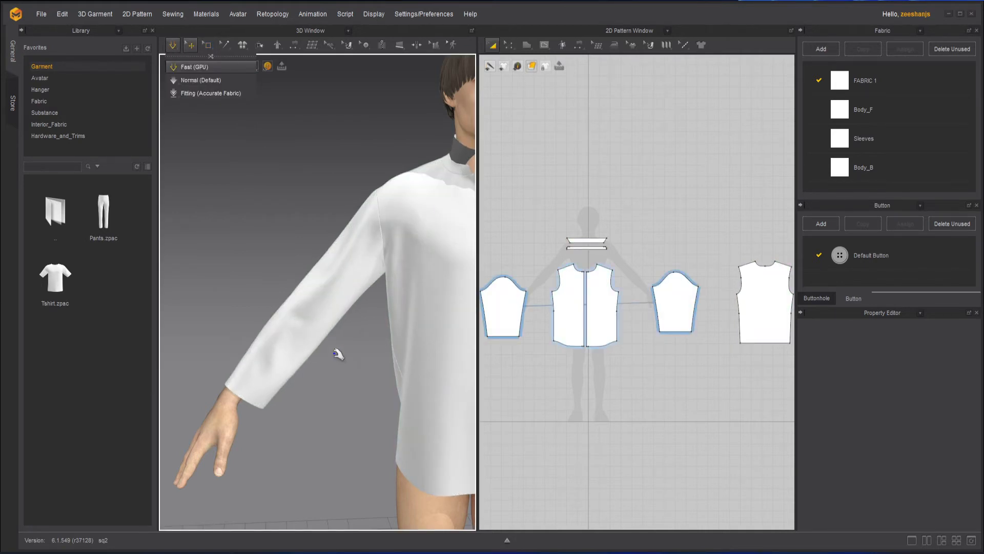
{"action": "left_click_drag", "start_coordinate": [263, 395], "coordinate": [276, 364]}
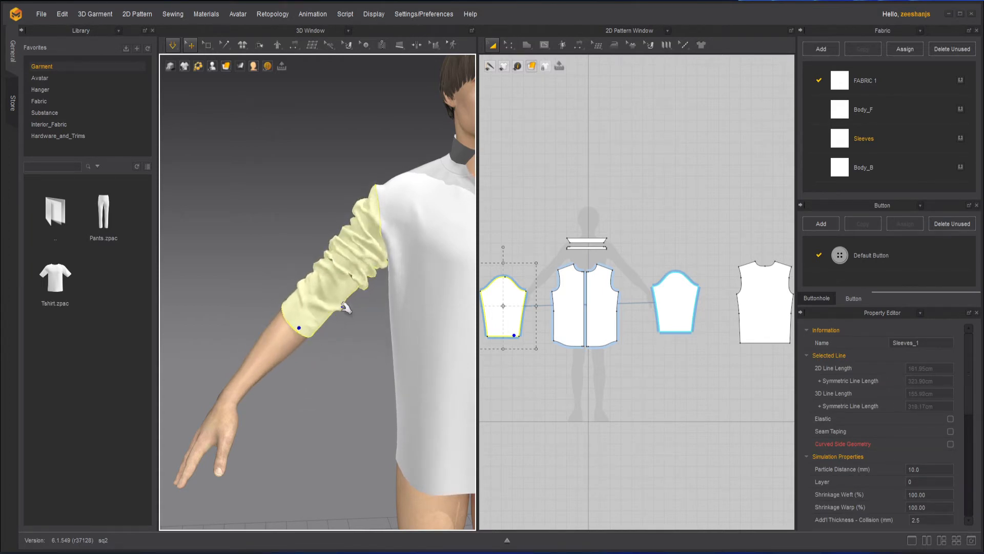
{"action": "left_click_drag", "start_coordinate": [329, 299], "coordinate": [314, 306]}
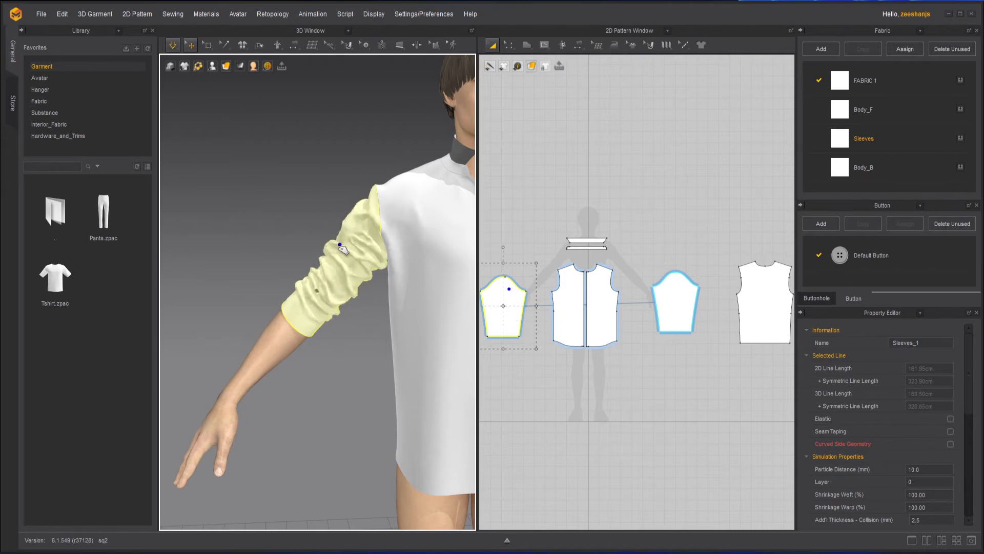
{"action": "left_click", "coordinate": [354, 341]}
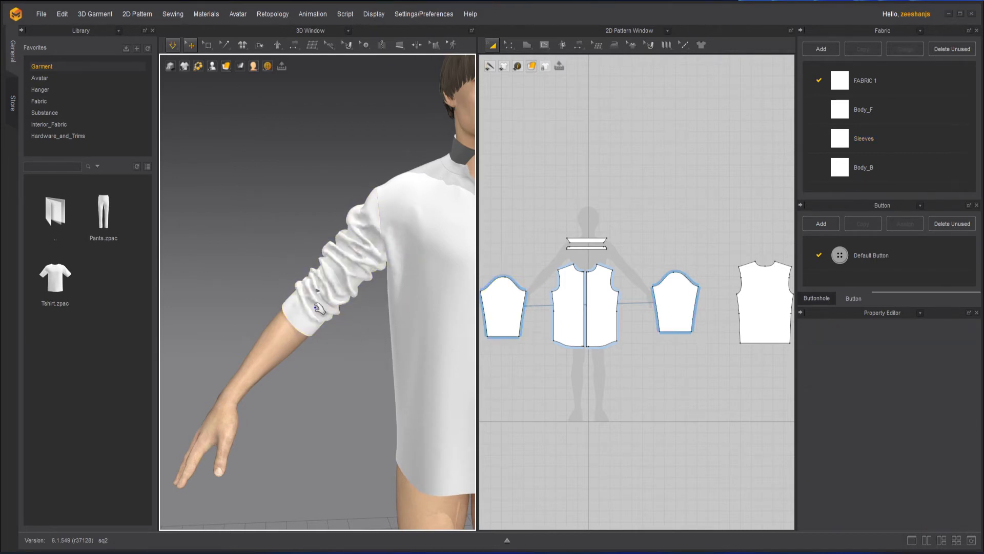
{"action": "left_click", "coordinate": [306, 315]}
{"action": "left_click", "coordinate": [339, 350]}
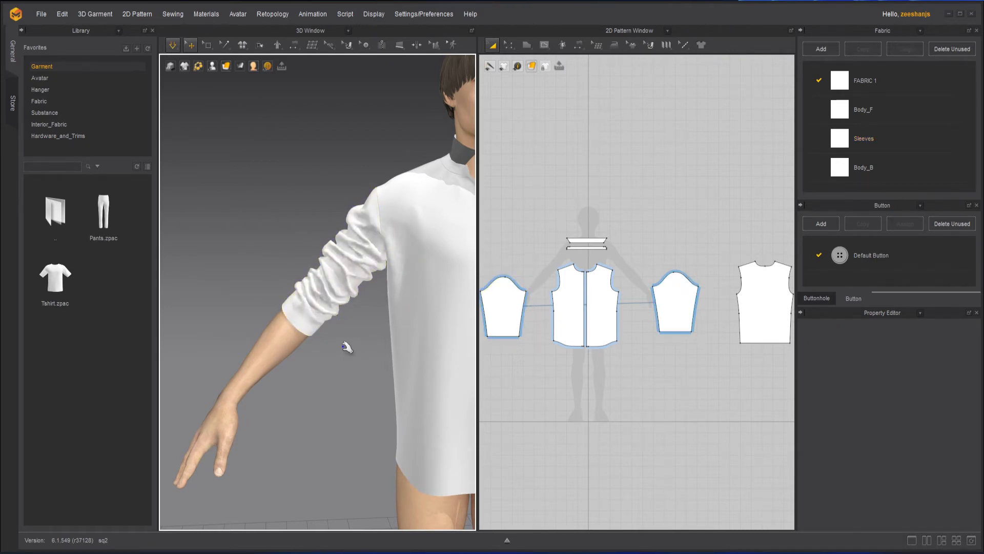
{"action": "middle_click_drag", "start_coordinate": [354, 333], "coordinate": [300, 377]}
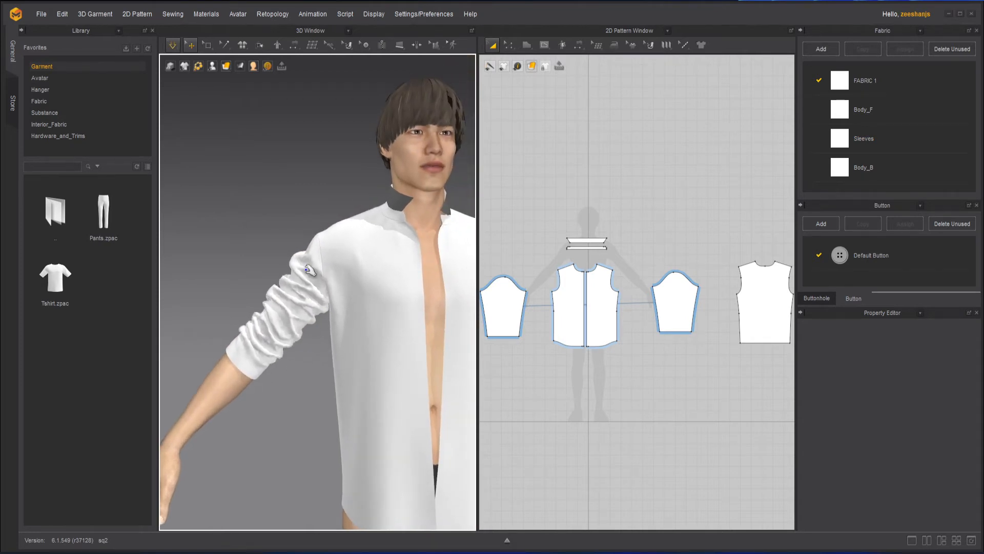
{"action": "left_click", "coordinate": [173, 45]}
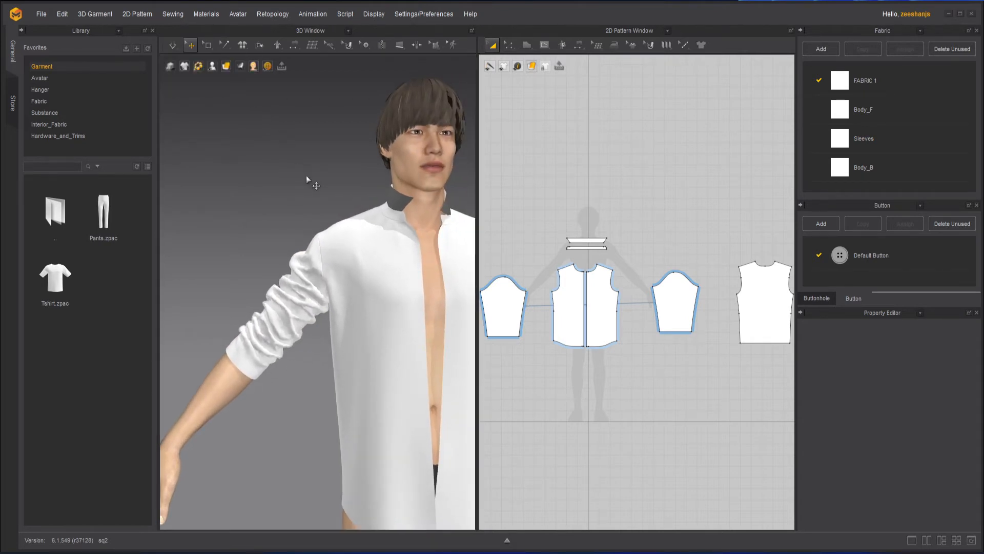
- Box-select the bunched sleeve mesh, solidify it, and return to the Select/Move tool
{"action": "left_click_drag", "start_coordinate": [209, 45], "coordinate": [254, 82]}
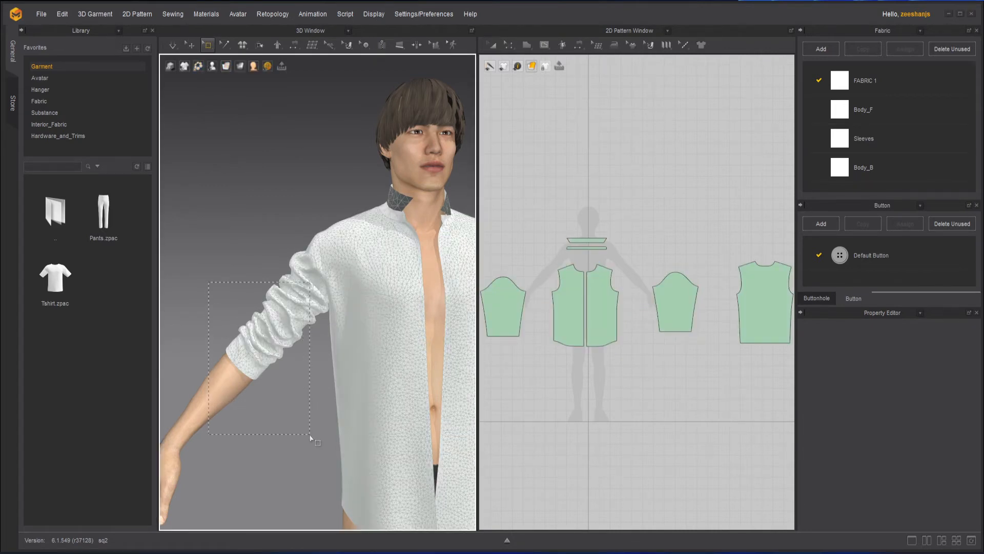
{"action": "left_click_drag", "start_coordinate": [310, 437], "coordinate": [307, 431]}
{"action": "scroll", "coordinate": [254, 315], "scroll_direction": "up", "scroll_amount": 1}
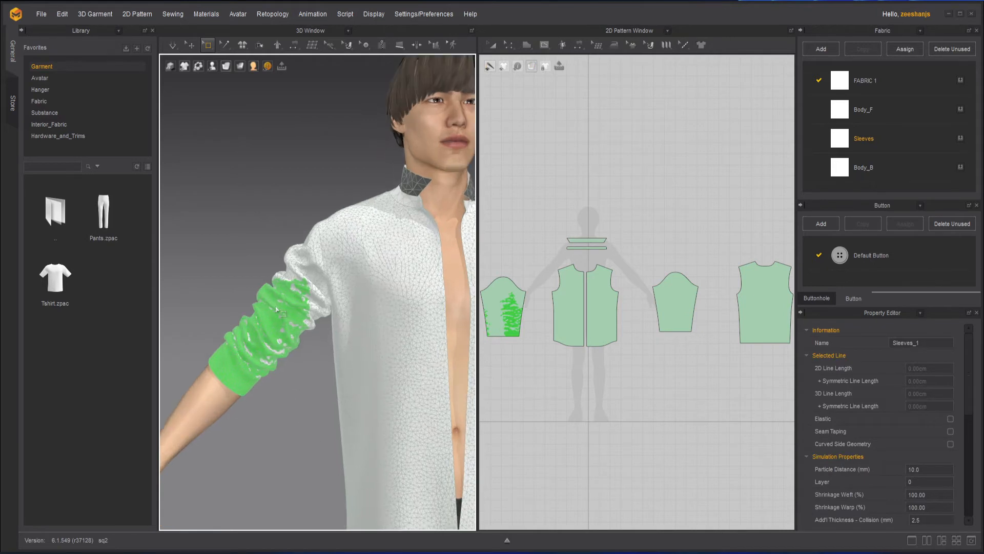
{"action": "right_click", "coordinate": [275, 308]}
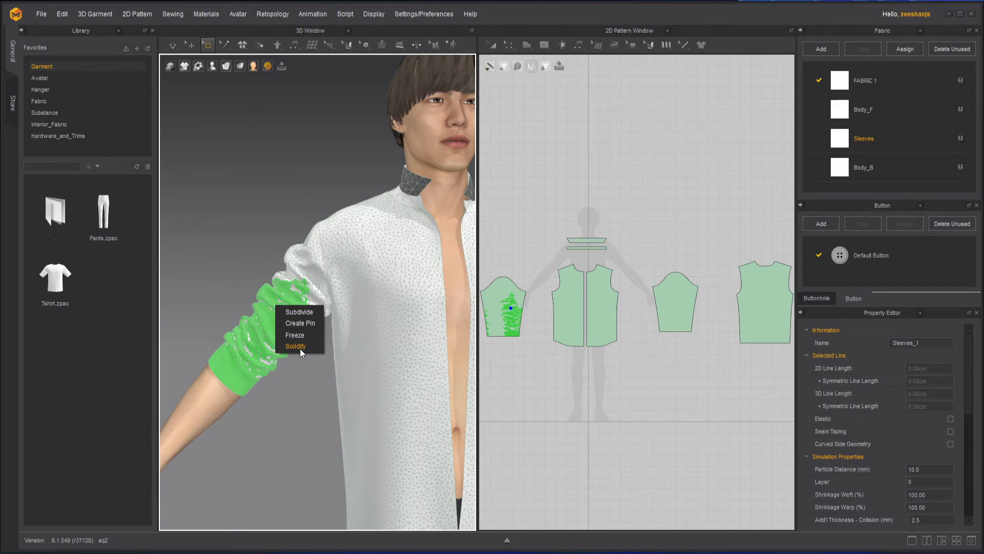
{"action": "left_click", "coordinate": [295, 346]}
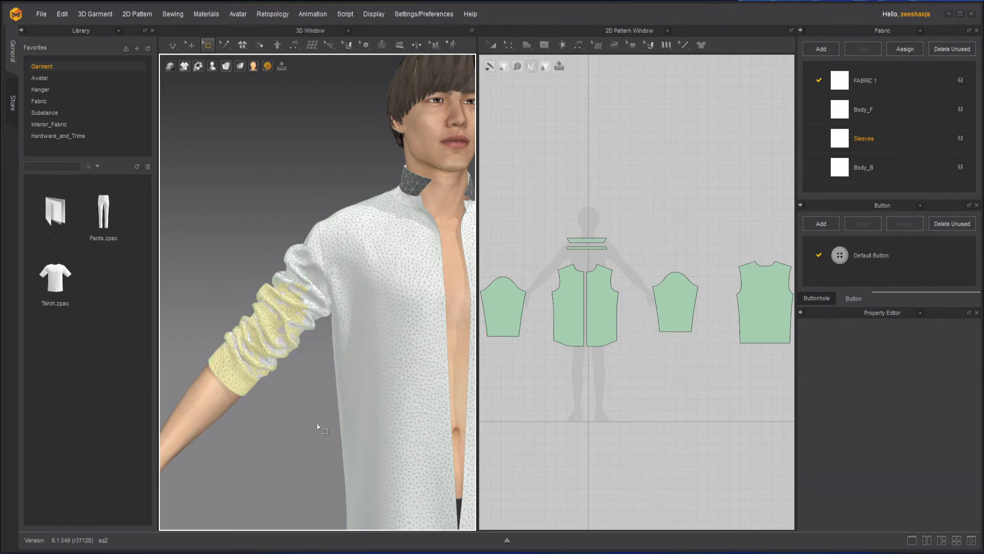
{"action": "left_click", "coordinate": [189, 44]}
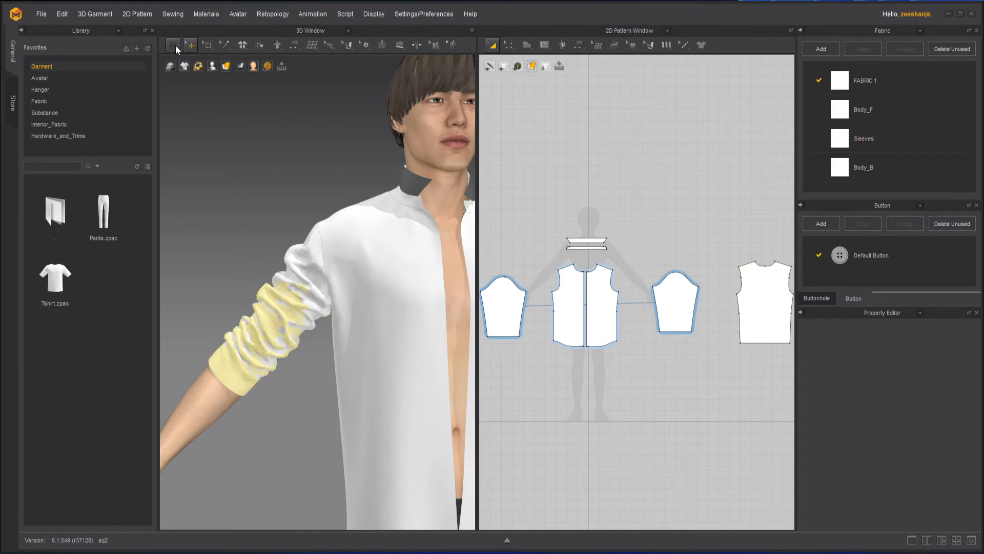
- Run the simulation and pull the solidified sleeve up toward the shoulder
{"action": "left_click", "coordinate": [174, 45]}
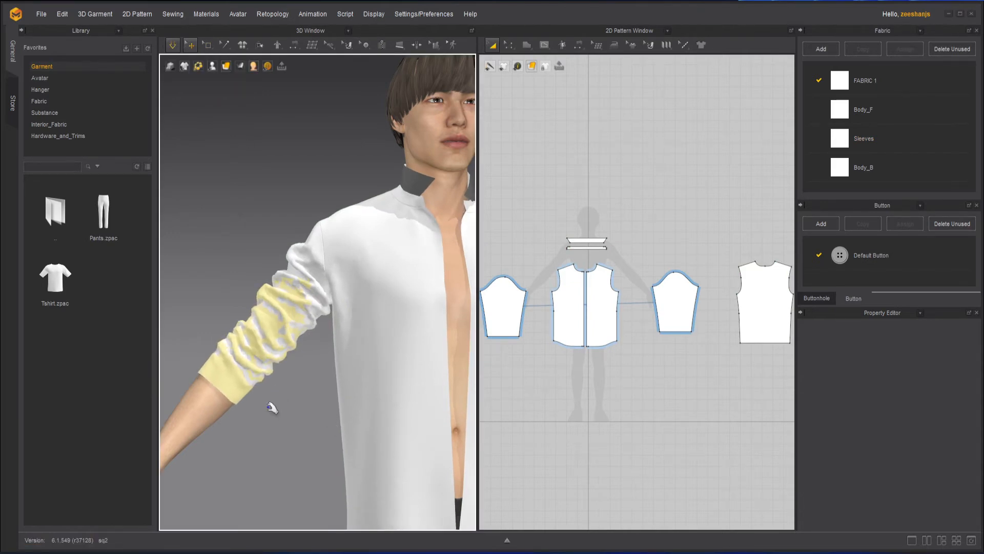
{"action": "left_click_drag", "start_coordinate": [220, 413], "coordinate": [270, 440]}
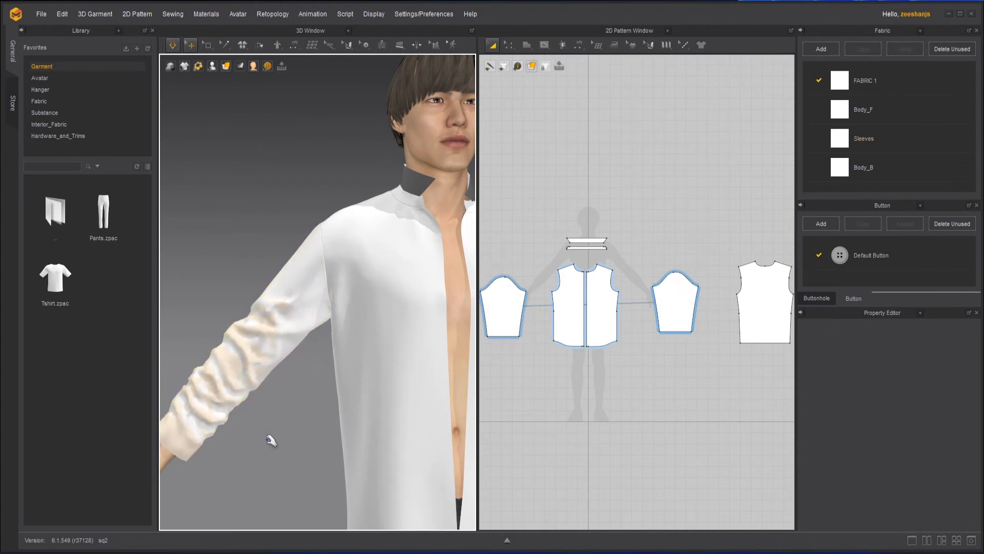
{"action": "scroll", "coordinate": [305, 431], "scroll_direction": "up", "scroll_amount": 2}
{"action": "scroll", "coordinate": [259, 391], "scroll_direction": "up", "scroll_amount": 2}
{"action": "left_click", "coordinate": [199, 432]}
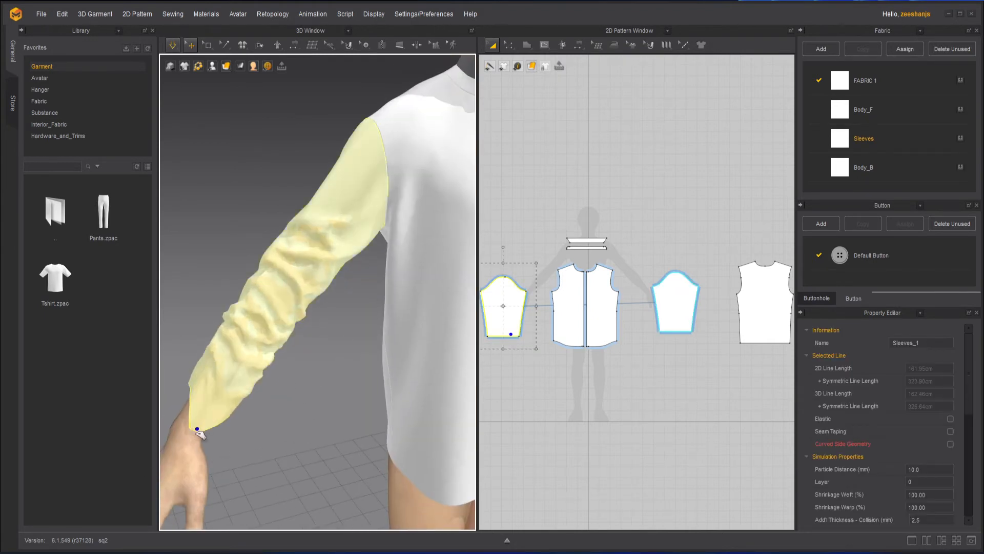
{"action": "left_click_drag", "start_coordinate": [198, 433], "coordinate": [316, 310]}
{"action": "left_click_drag", "start_coordinate": [239, 375], "coordinate": [361, 183]}
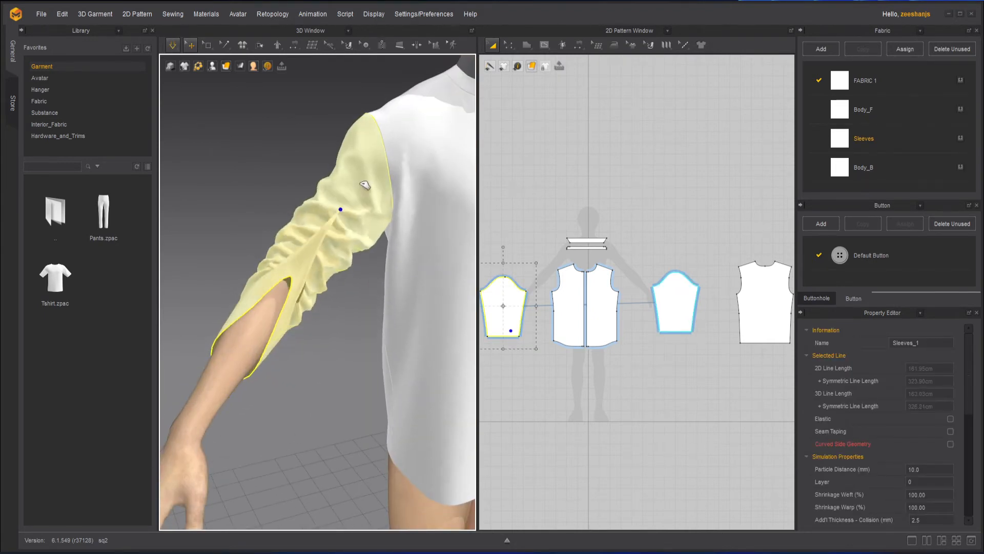
{"action": "left_click_drag", "start_coordinate": [314, 248], "coordinate": [417, 91]}
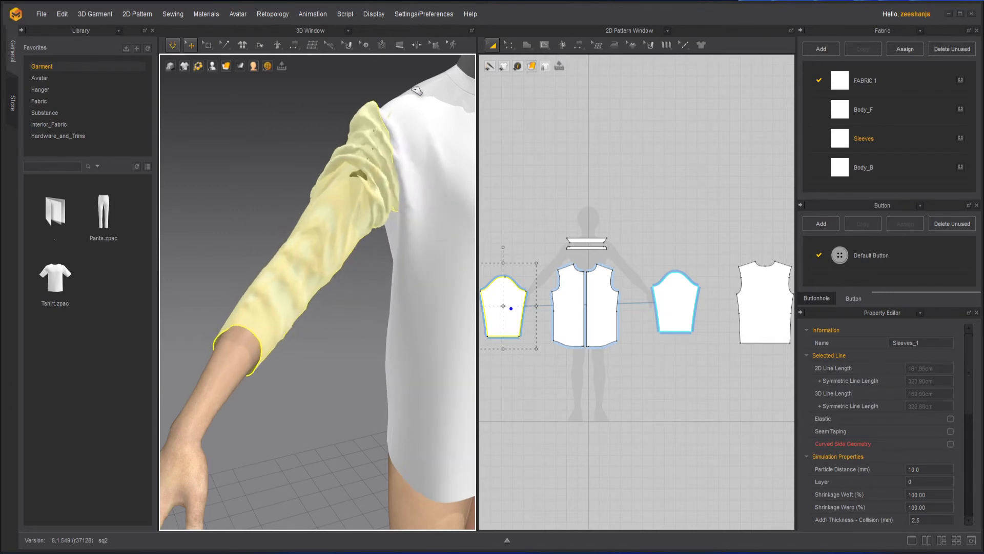
{"action": "left_click", "coordinate": [336, 307]}
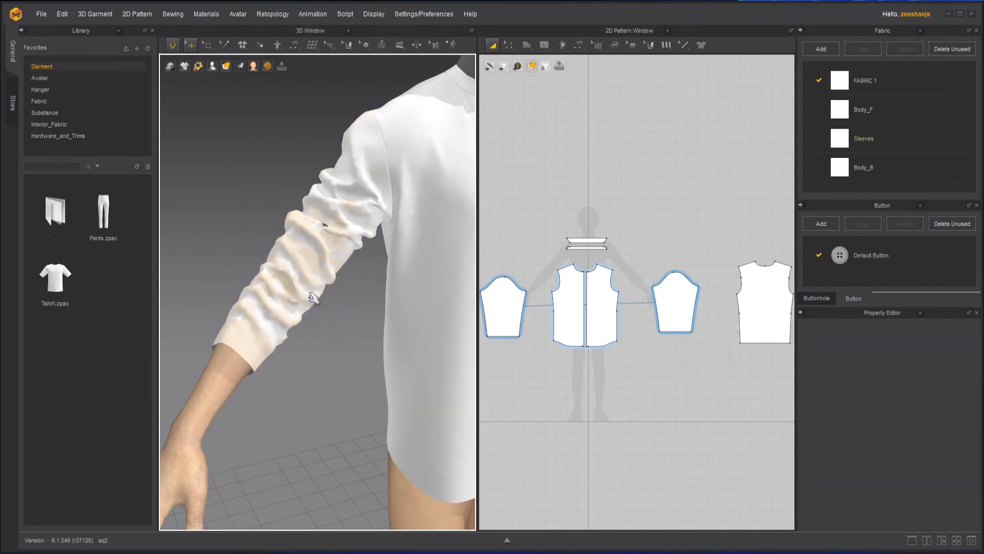
- Pull the cuff up again then down, and release the sleeve so it settles over the arm
{"action": "left_click", "coordinate": [277, 305]}
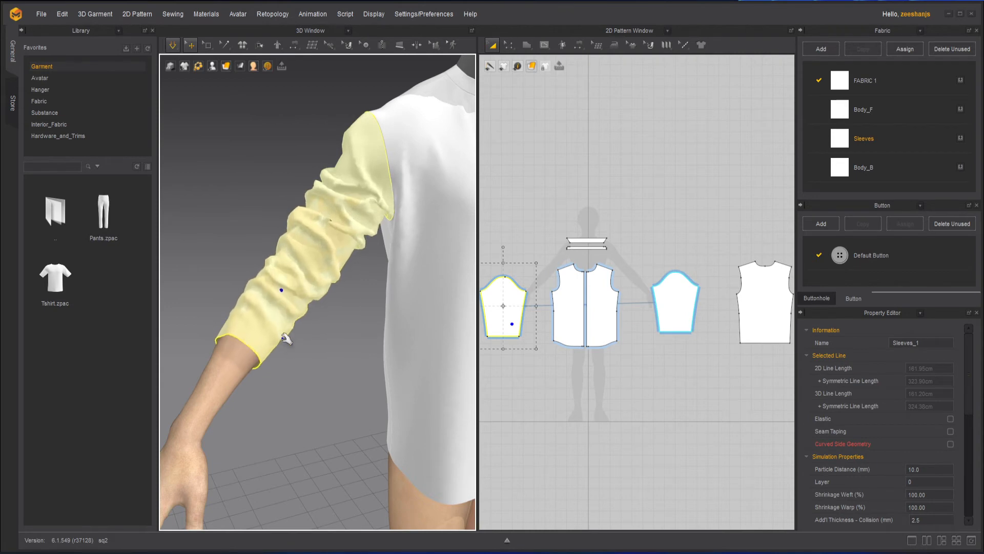
{"action": "left_click_drag", "start_coordinate": [235, 336], "coordinate": [332, 135]}
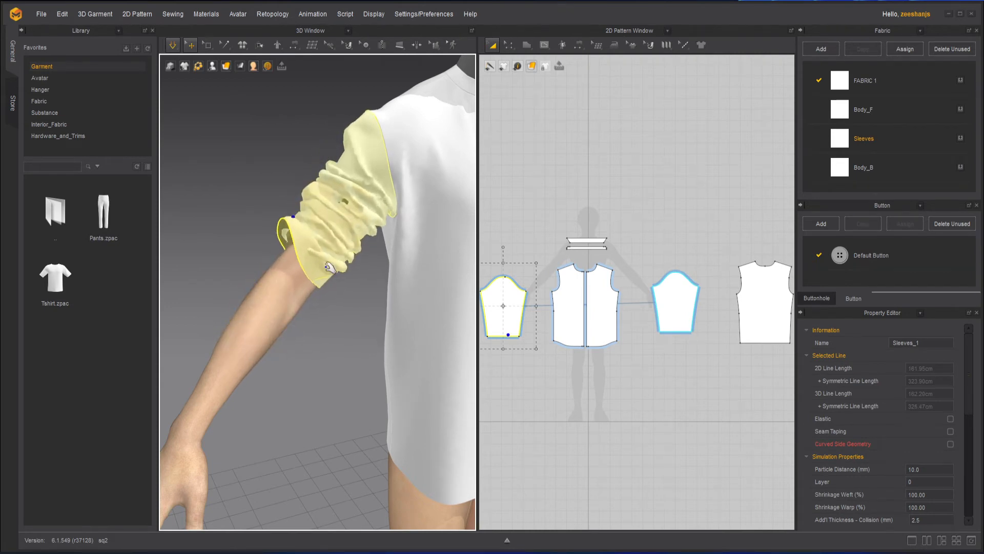
{"action": "left_click_drag", "start_coordinate": [311, 303], "coordinate": [263, 393]}
{"action": "left_click", "coordinate": [307, 359]}
{"action": "scroll", "coordinate": [331, 347], "scroll_direction": "down", "scroll_amount": 1}
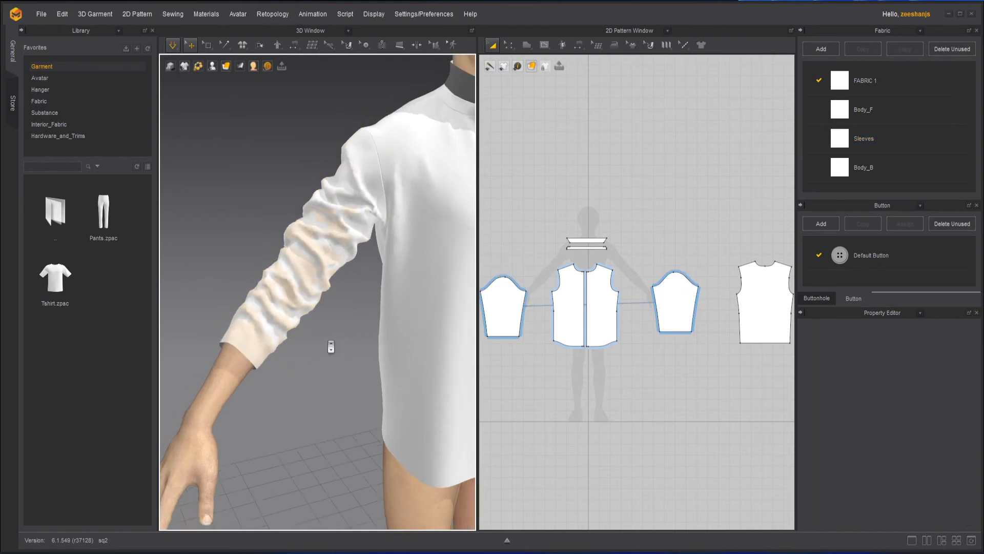
{"action": "scroll", "coordinate": [331, 347], "scroll_direction": "down", "scroll_amount": 2}
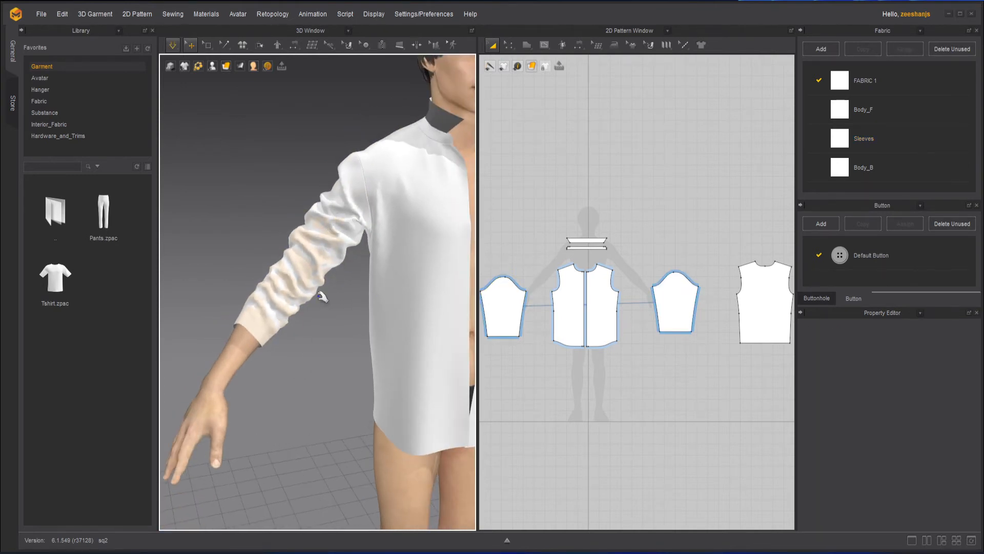
{"action": "mouse_move", "coordinate": [330, 340]}
{"action": "right_mouse_down"}
{"action": "mouse_move", "coordinate": [415, 339]}
{"action": "mouse_move", "coordinate": [330, 337]}
{"action": "right_mouse_up"}
{"action": "key", "text": "space"}
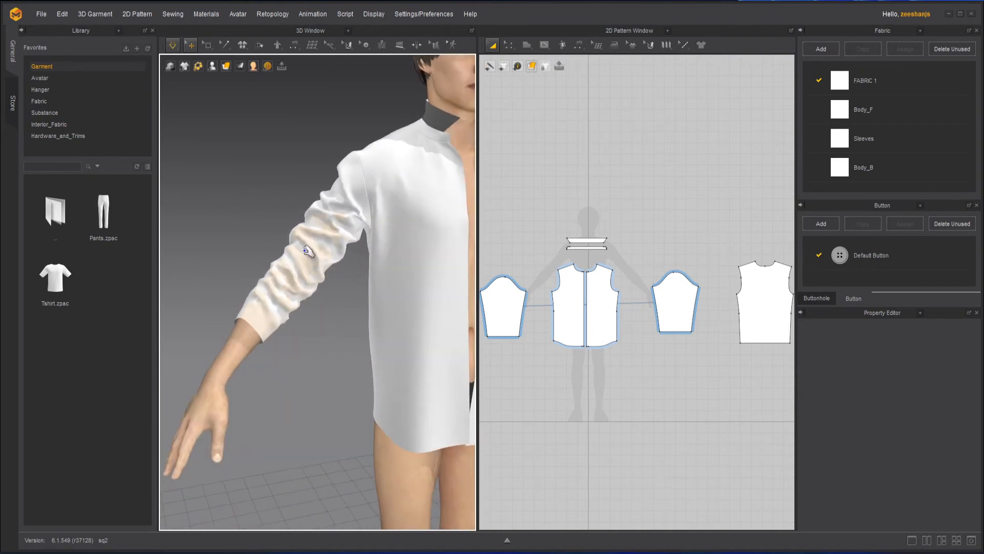
{"action": "scroll", "coordinate": [310, 252], "scroll_direction": "up", "scroll_amount": 2}
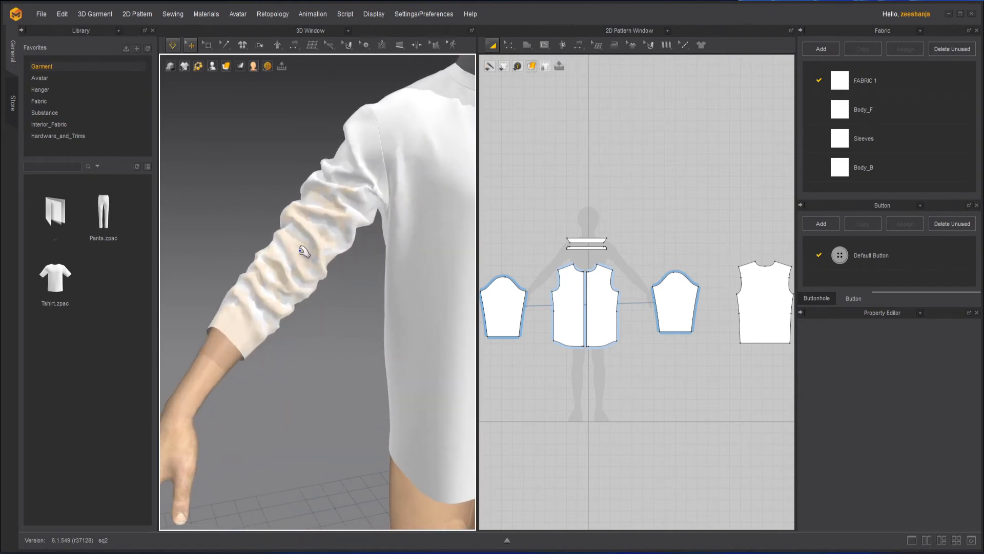
- Delete the sleeve's solidify region and simulate so it drops smoothly to the wrist
{"action": "right_click", "coordinate": [301, 254]}
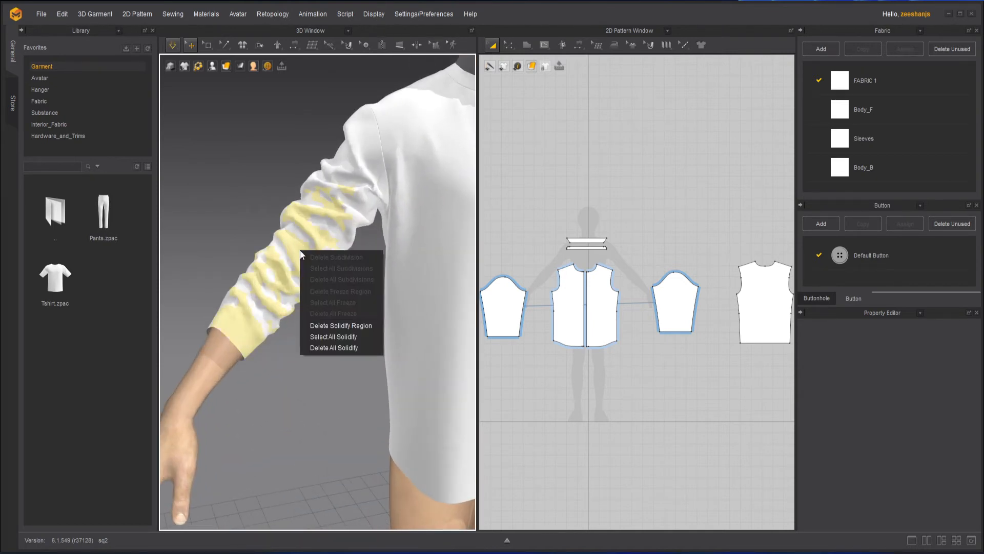
{"action": "left_click", "coordinate": [366, 325]}
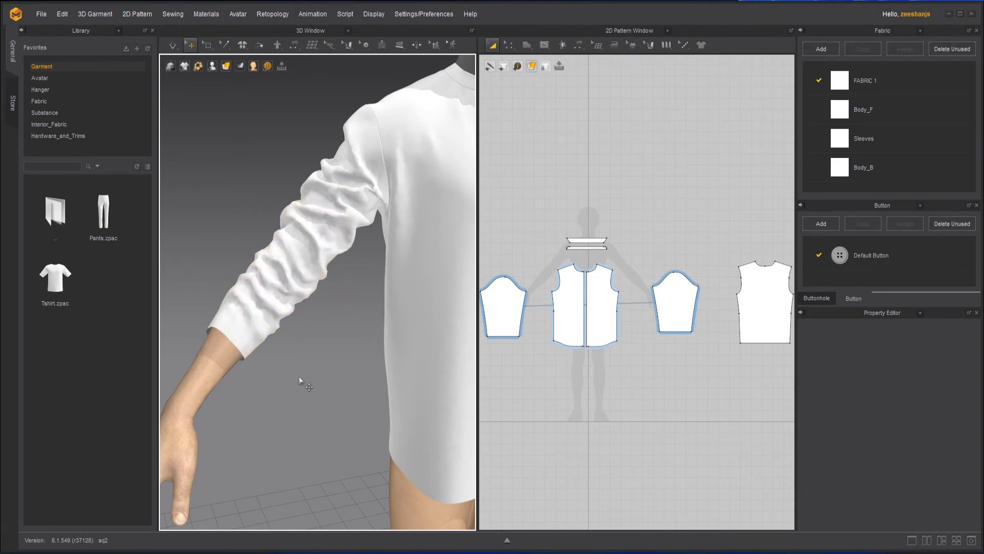
{"action": "left_click", "coordinate": [252, 339]}
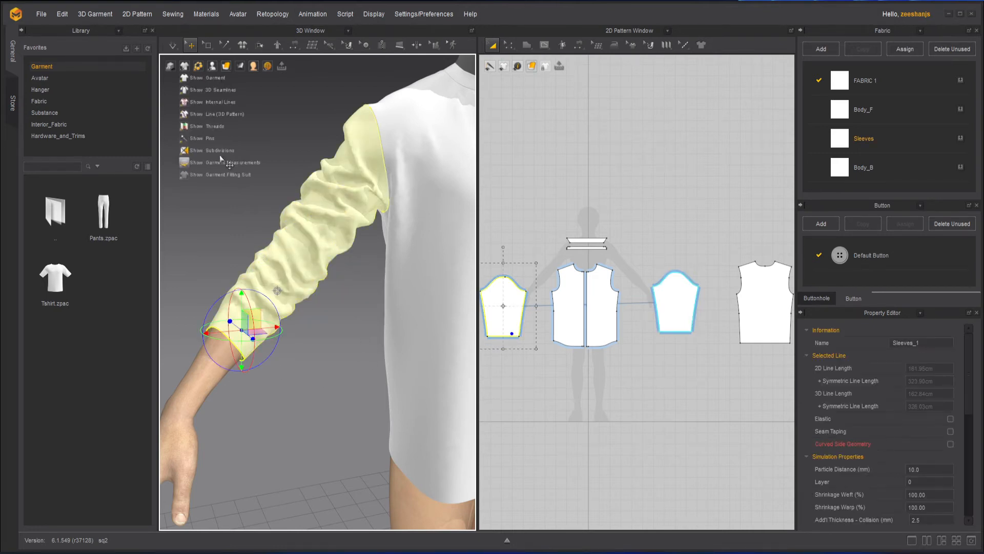
{"action": "left_click", "coordinate": [177, 47]}
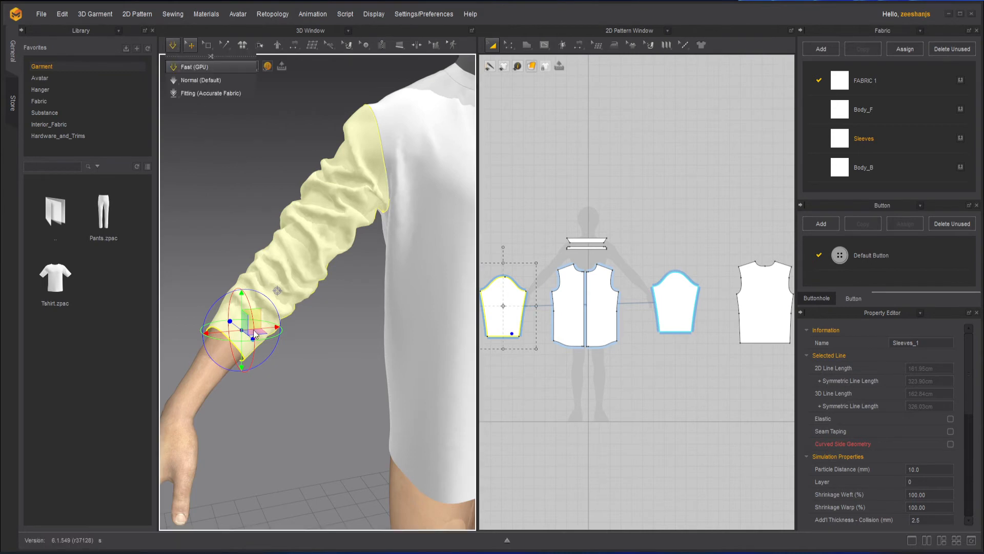
{"action": "left_click", "coordinate": [307, 352]}
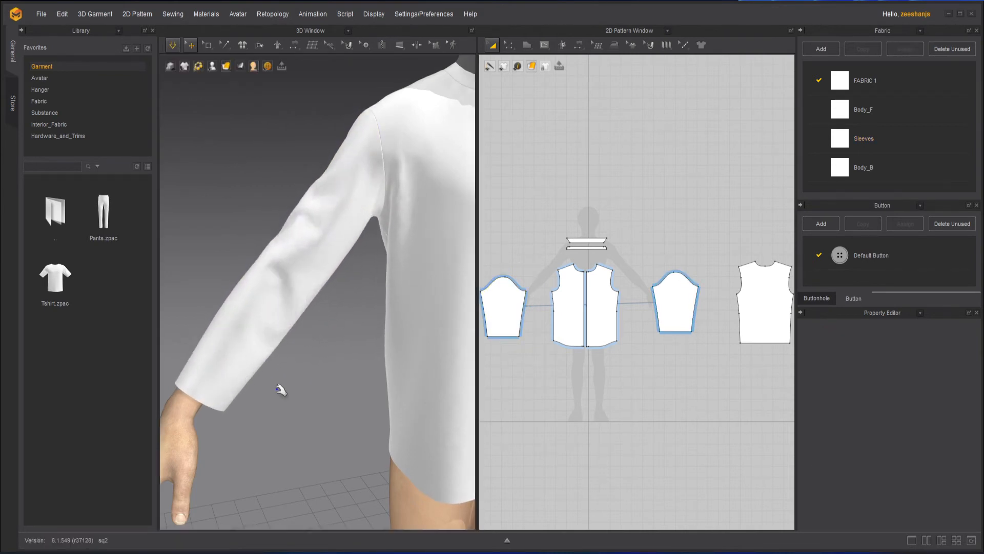
{"action": "left_click", "coordinate": [173, 47]}
{"action": "left_click", "coordinate": [209, 45]}
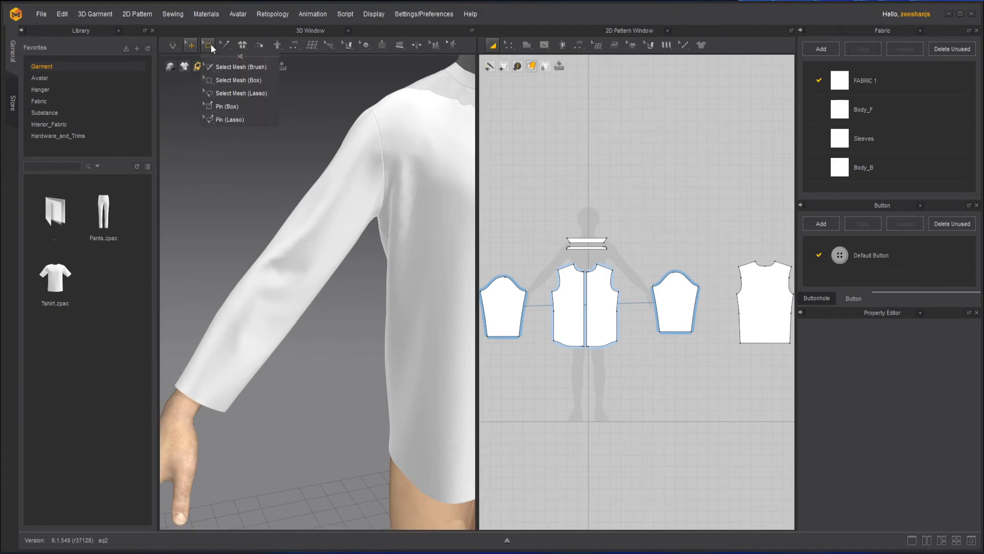
- Switch to Select Mesh (Lasso) to show the shirt mesh, then frame the pattern and 3D views
{"action": "left_click", "coordinate": [248, 94]}
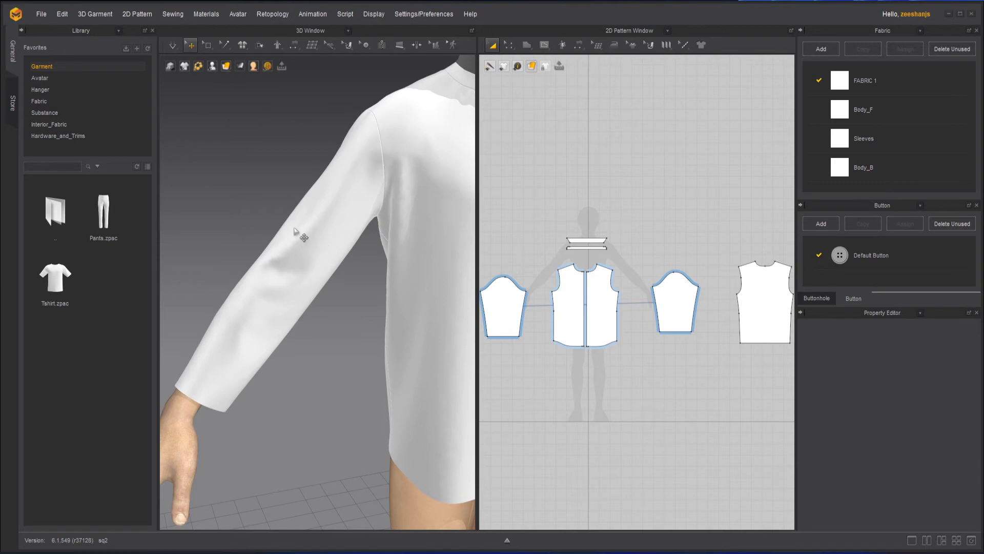
{"action": "left_click", "coordinate": [207, 46]}
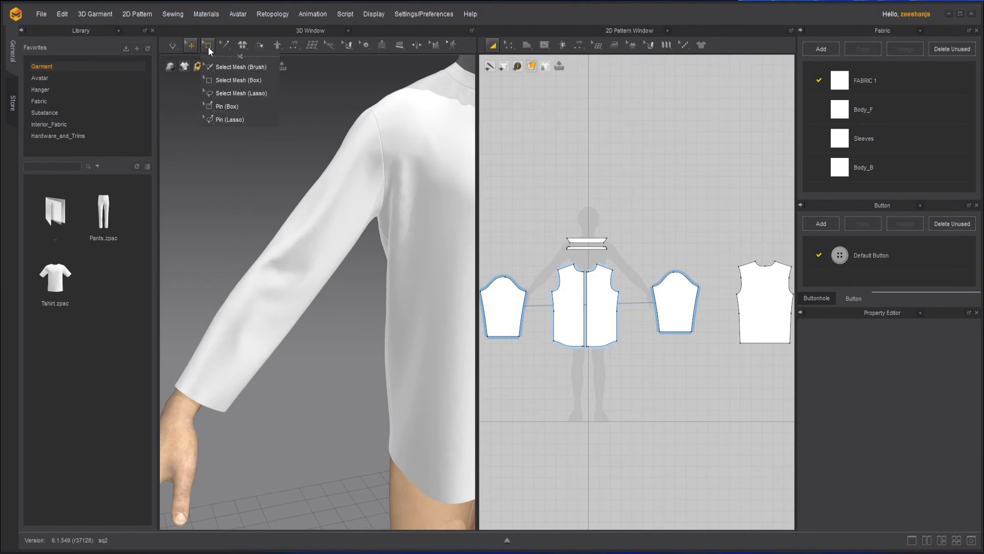
{"action": "left_click", "coordinate": [226, 95]}
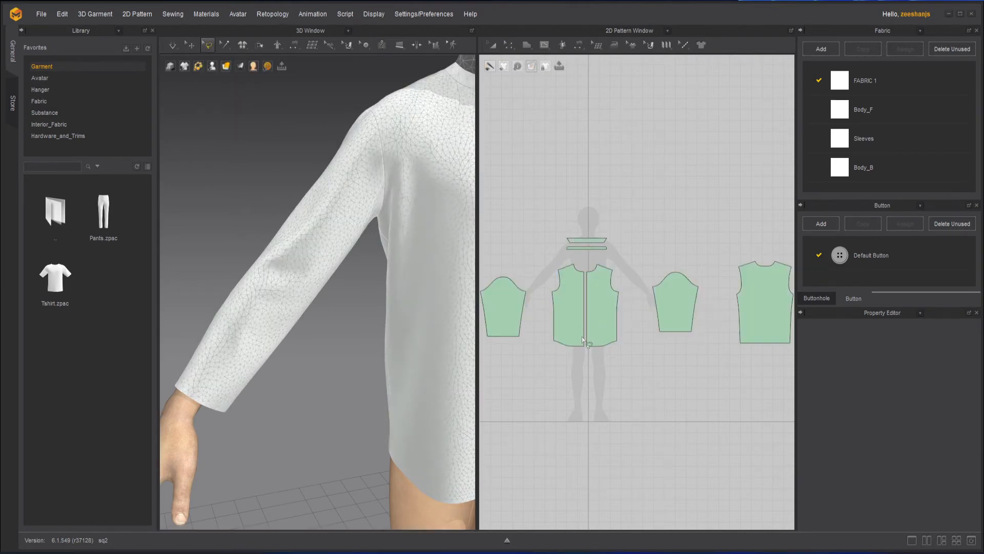
{"action": "scroll", "coordinate": [579, 324], "scroll_direction": "up", "scroll_amount": 5}
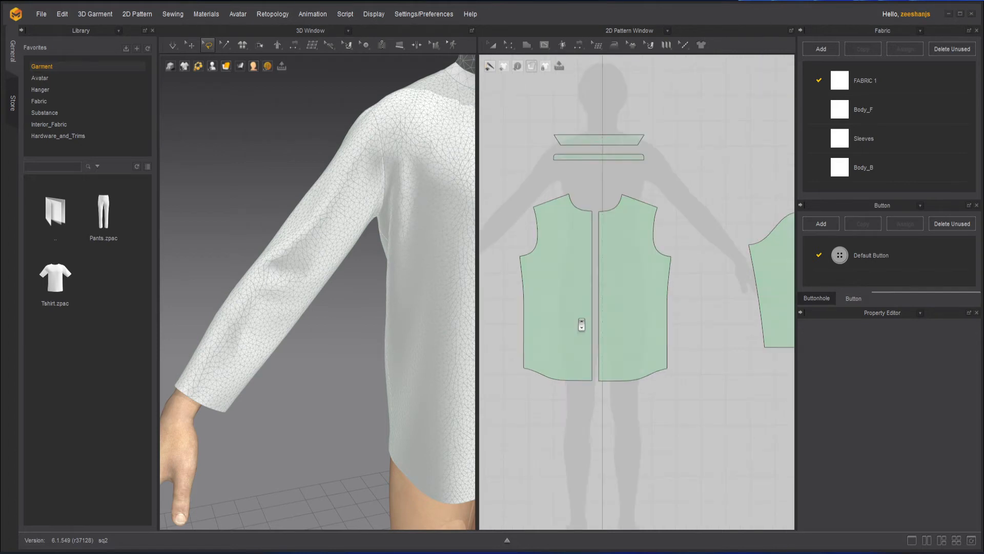
{"action": "right_click_drag", "start_coordinate": [583, 317], "coordinate": [641, 329]}
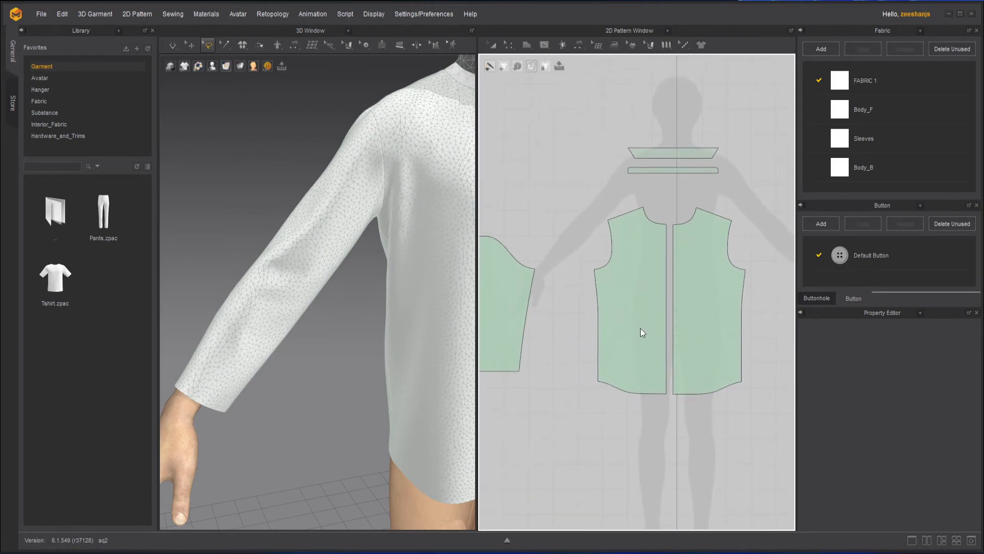
{"action": "scroll", "coordinate": [623, 321], "scroll_direction": "down", "scroll_amount": 5}
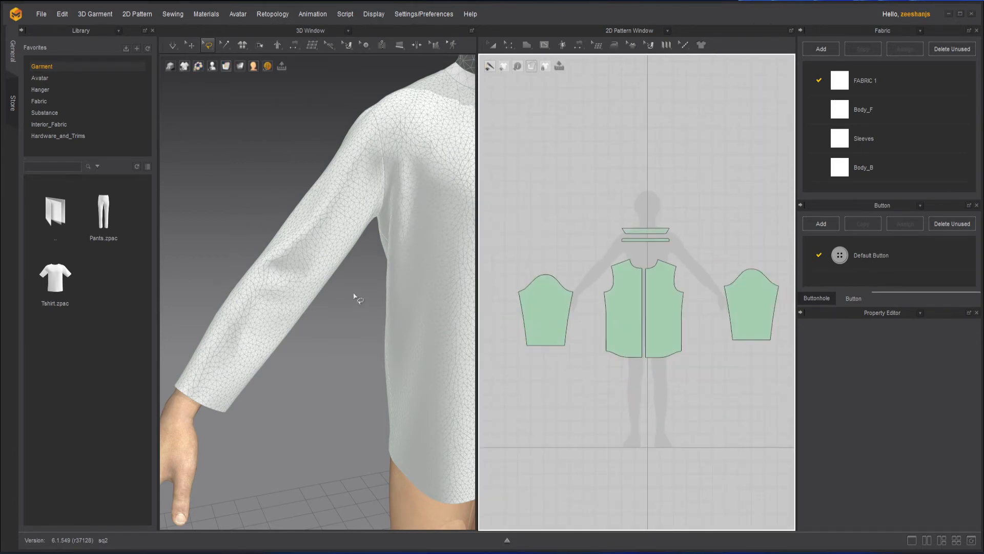
{"action": "scroll", "coordinate": [356, 292], "scroll_direction": "down", "scroll_amount": 5}
{"action": "right_click_drag", "start_coordinate": [359, 247], "coordinate": [343, 212]}
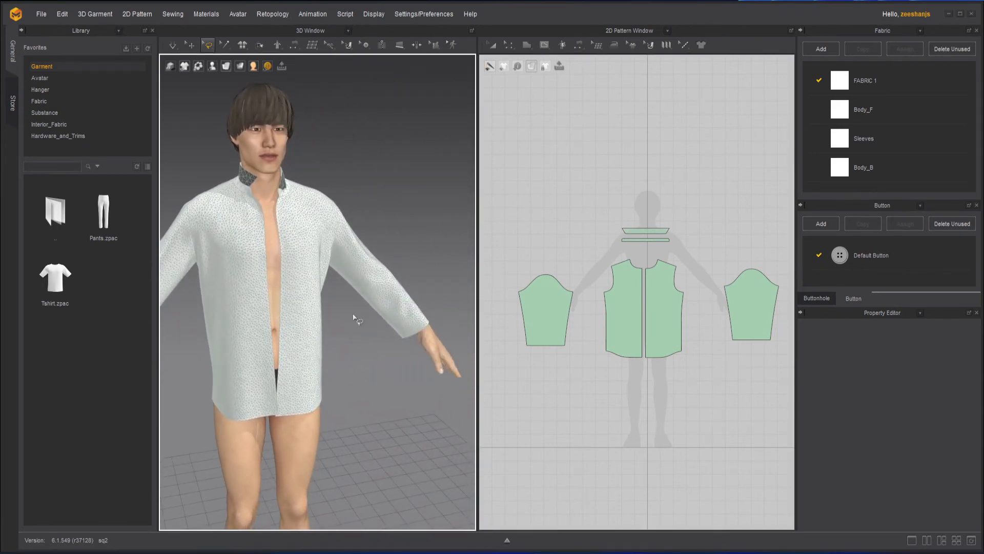
- Simulate briefly while pulling the front shirt panel outward from the body
{"action": "left_click", "coordinate": [191, 46]}
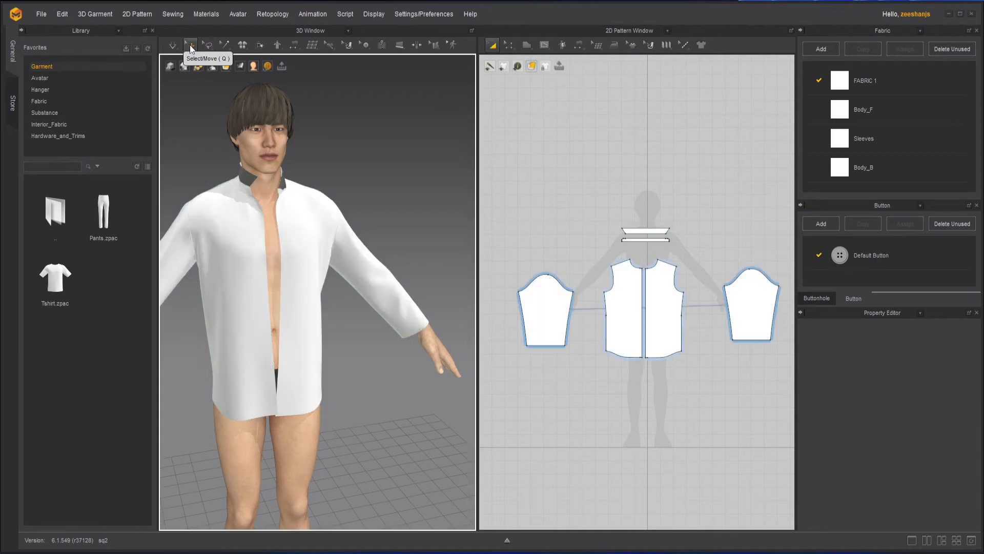
{"action": "left_click", "coordinate": [176, 45]}
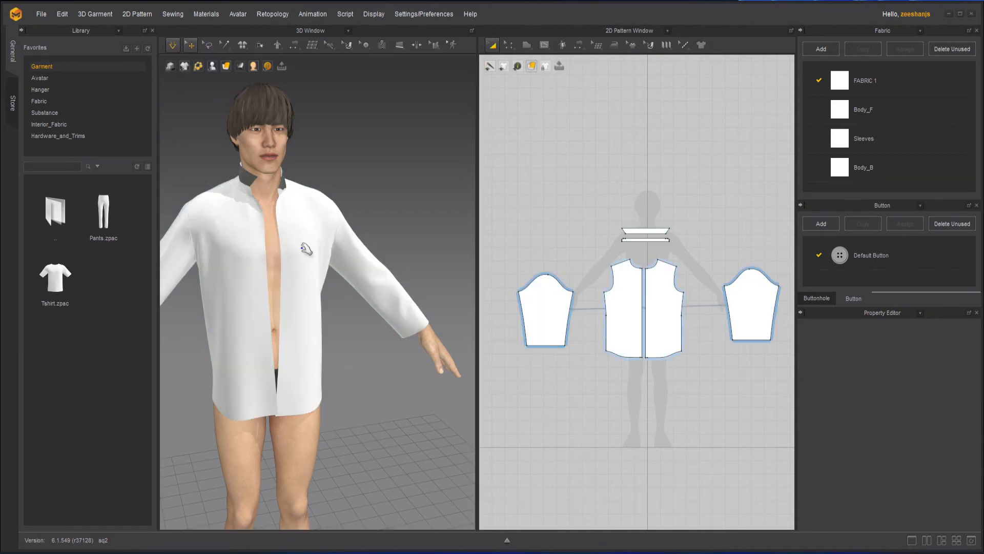
{"action": "mouse_move", "coordinate": [336, 397]}
{"action": "right_mouse_down"}
{"action": "mouse_move", "coordinate": [369, 389]}
{"action": "mouse_move", "coordinate": [321, 393]}
{"action": "right_mouse_up"}
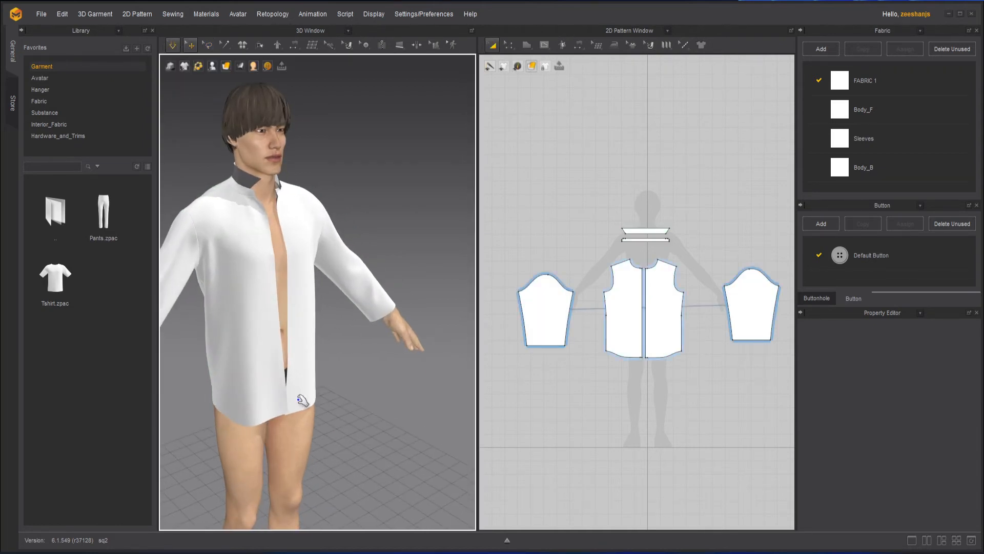
{"action": "left_click_drag", "start_coordinate": [302, 400], "coordinate": [443, 407]}
{"action": "key", "text": "space"}
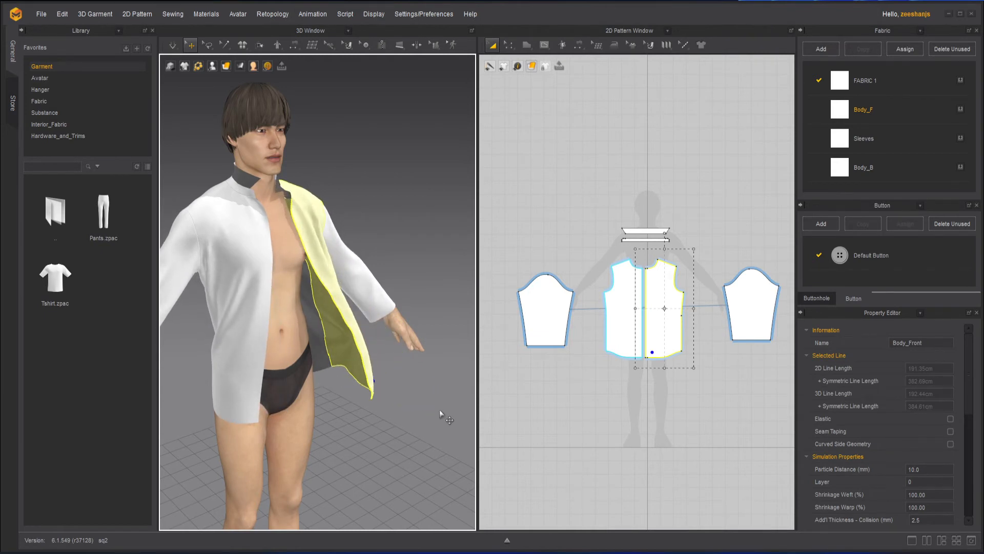
{"action": "right_click_drag", "start_coordinate": [430, 403], "coordinate": [337, 410]}
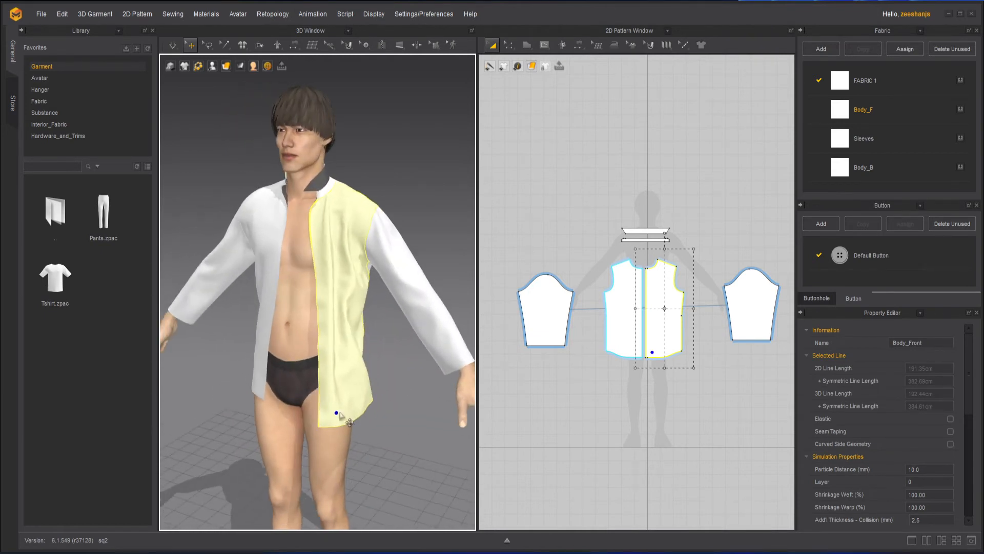
{"action": "left_click", "coordinate": [381, 435]}
{"action": "right_click_drag", "start_coordinate": [360, 334], "coordinate": [342, 364]}
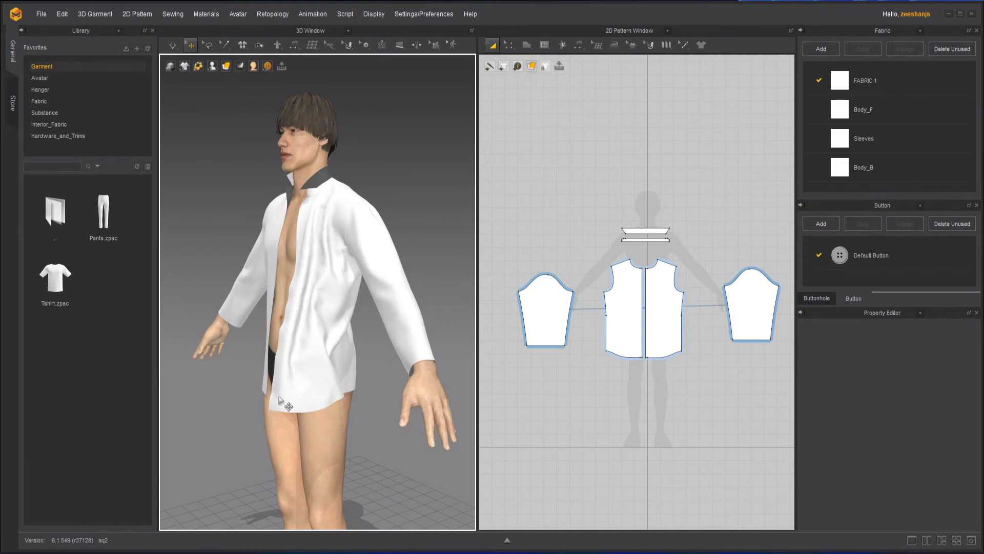
- Select Body_Front and zoom the 2D window in on its front hem
{"action": "right_click_drag", "start_coordinate": [293, 388], "coordinate": [316, 320]}
{"action": "middle_click_drag", "start_coordinate": [316, 321], "coordinate": [296, 278]}
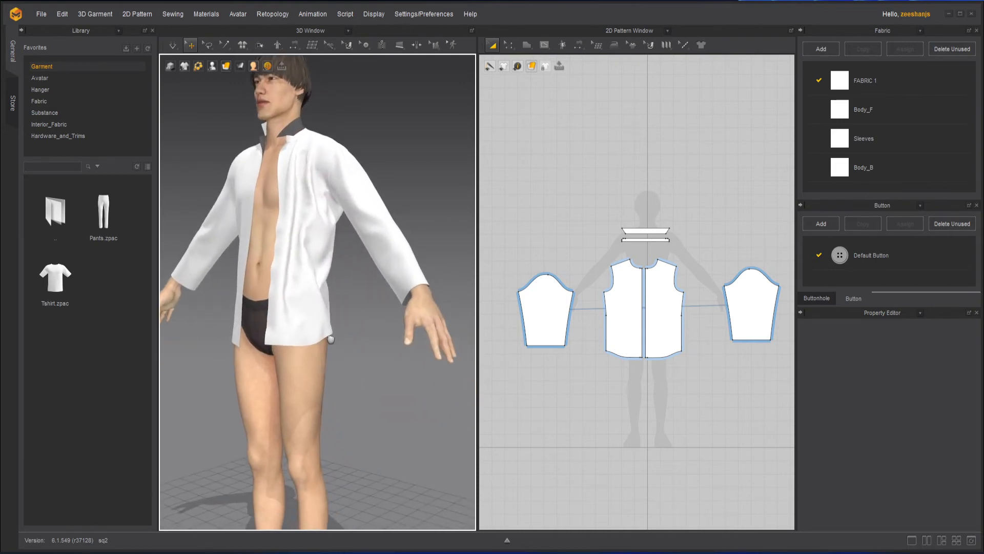
{"action": "scroll", "coordinate": [297, 278], "scroll_direction": "up", "scroll_amount": 2}
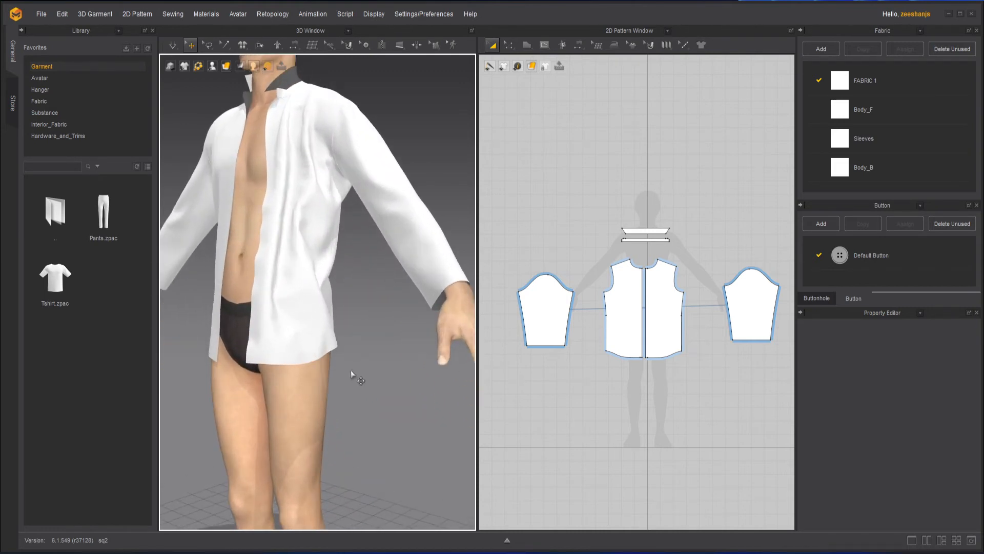
{"action": "left_click", "coordinate": [258, 352]}
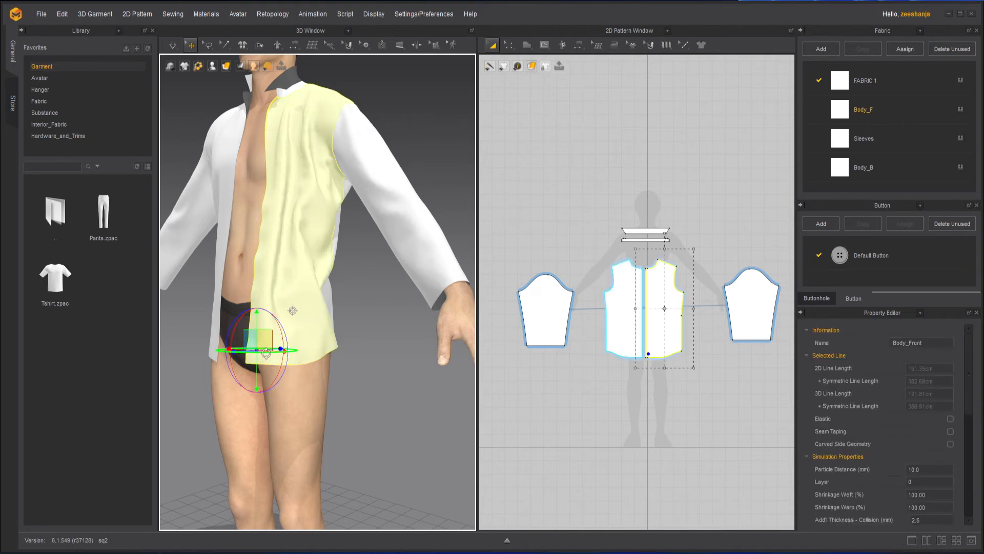
{"action": "scroll", "coordinate": [252, 354], "scroll_direction": "up", "scroll_amount": 1}
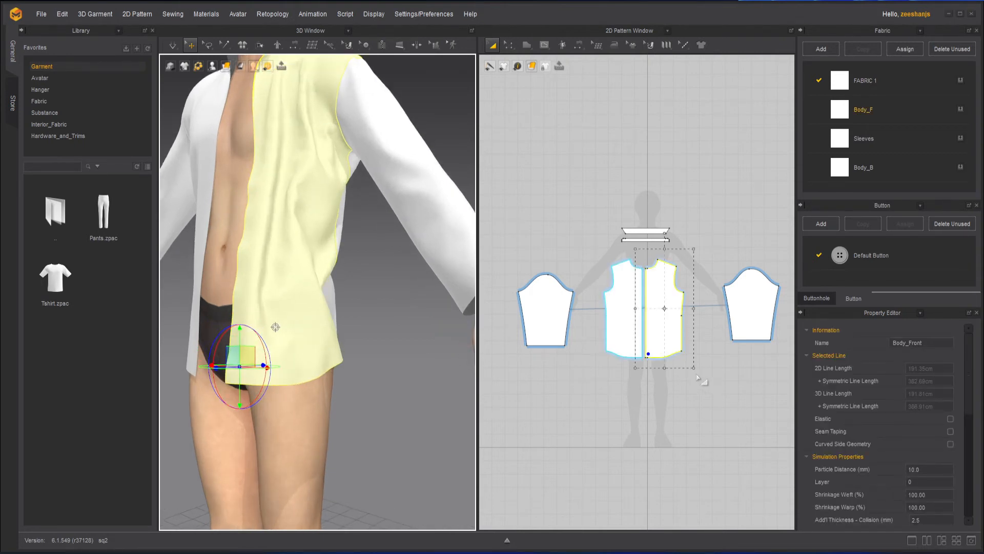
{"action": "scroll", "coordinate": [651, 336], "scroll_direction": "up", "scroll_amount": 5}
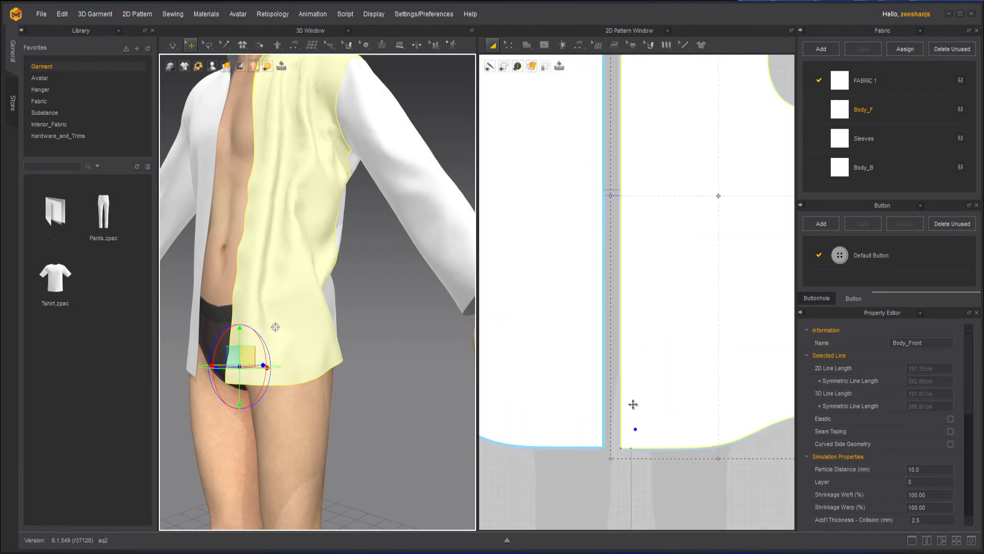
{"action": "left_click", "coordinate": [207, 45]}
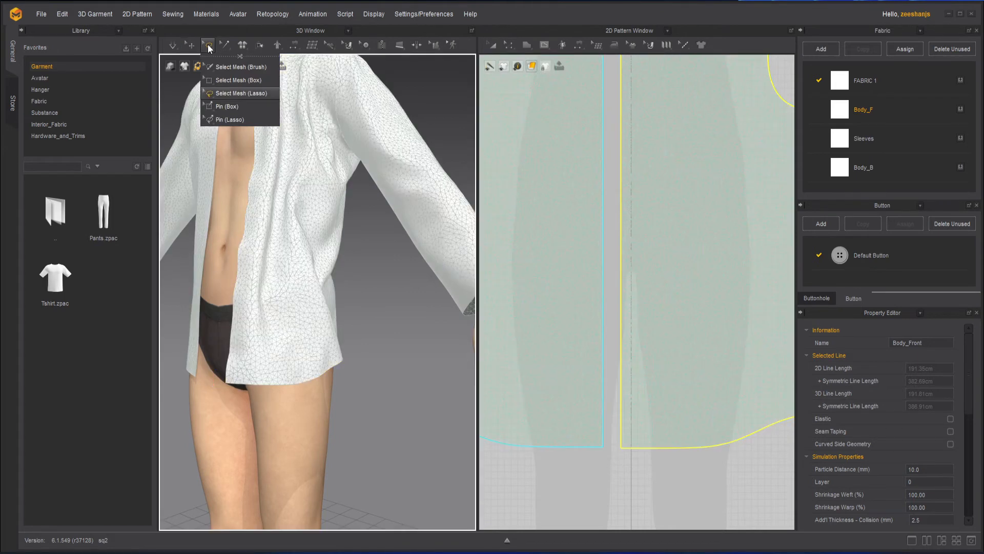
- Lasso the lower hem corner of Body_Front in the 2D pattern window
{"action": "left_click", "coordinate": [231, 94]}
{"action": "left_click_drag", "start_coordinate": [610, 426], "coordinate": [610, 441]}
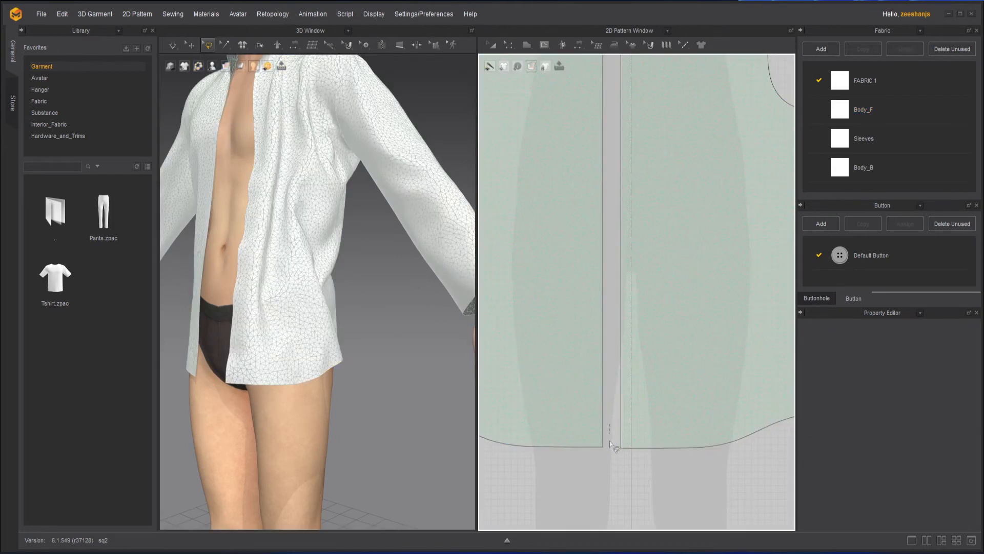
{"action": "left_click_drag", "start_coordinate": [650, 380], "coordinate": [622, 380]}
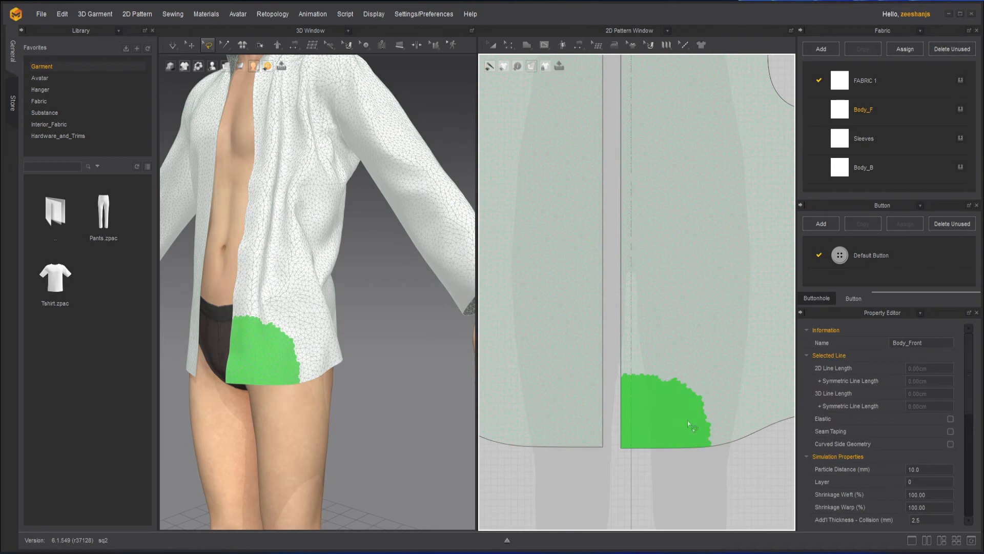
{"action": "right_click", "coordinate": [662, 426]}
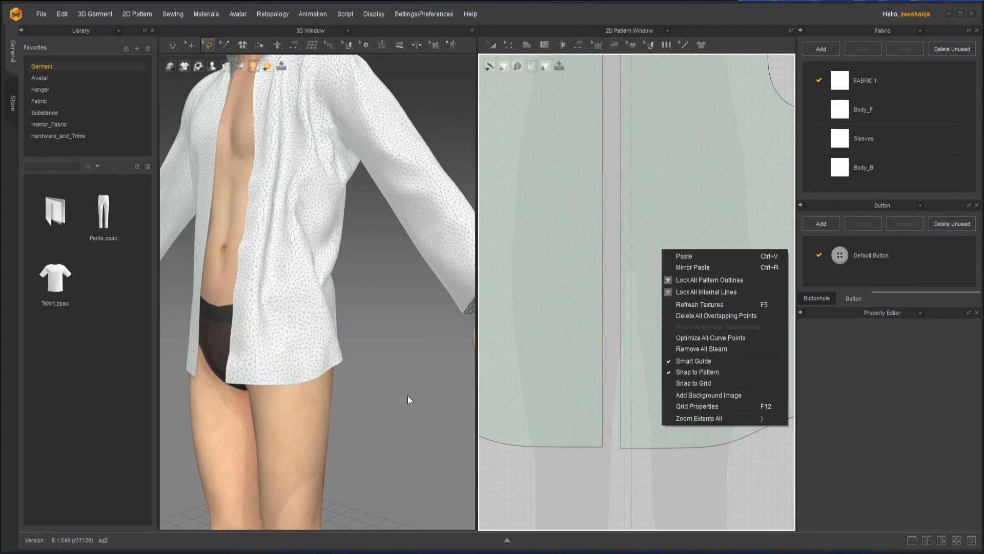
{"action": "left_click", "coordinate": [243, 362]}
- Re-lasso the hem corner and create a pin on the selected region
{"action": "left_click_drag", "start_coordinate": [615, 417], "coordinate": [684, 457]}
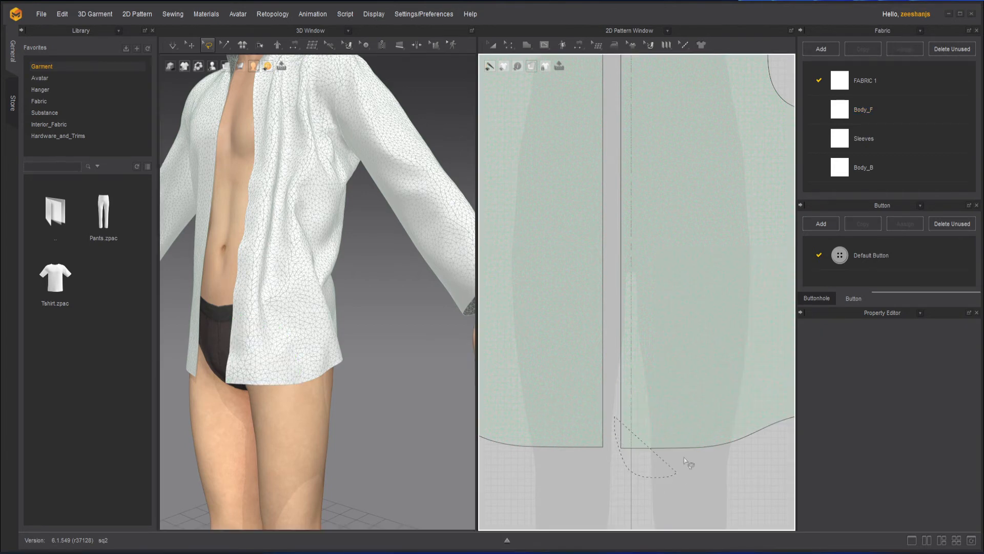
{"action": "left_click_drag", "start_coordinate": [649, 406], "coordinate": [645, 405]}
{"action": "right_click", "coordinate": [252, 362]}
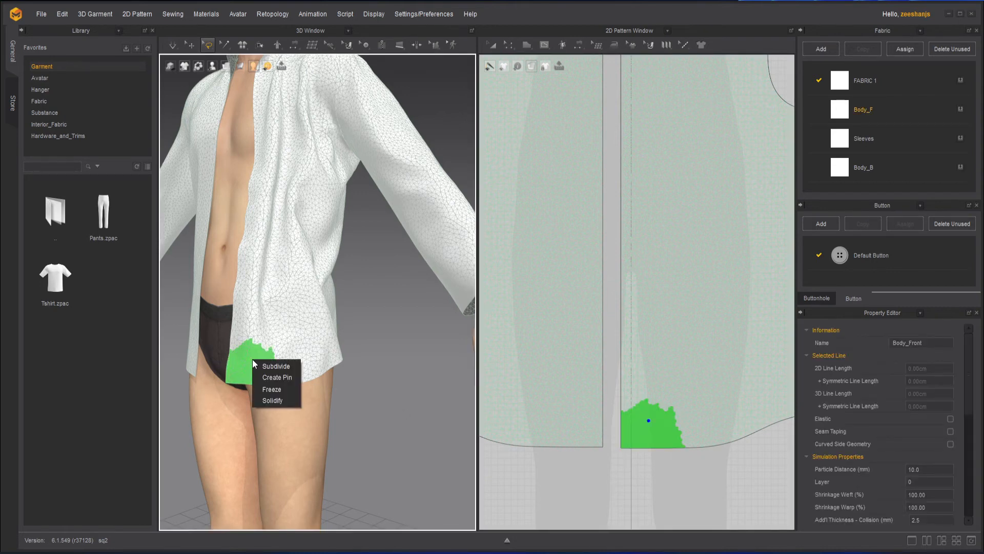
{"action": "left_click", "coordinate": [282, 378]}
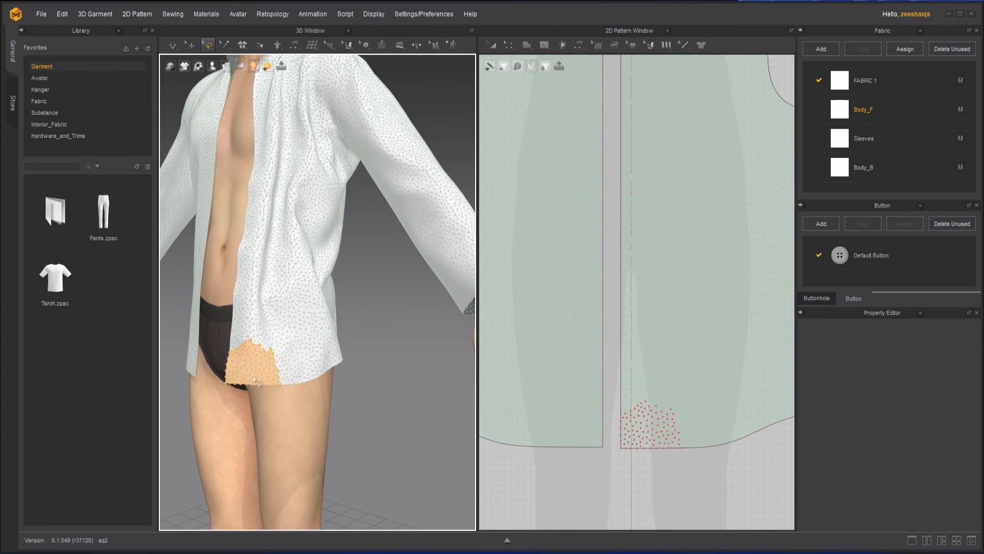
{"action": "middle_click_drag", "start_coordinate": [276, 365], "coordinate": [351, 360]}
{"action": "scroll", "coordinate": [350, 360], "scroll_direction": "up", "scroll_amount": 4}
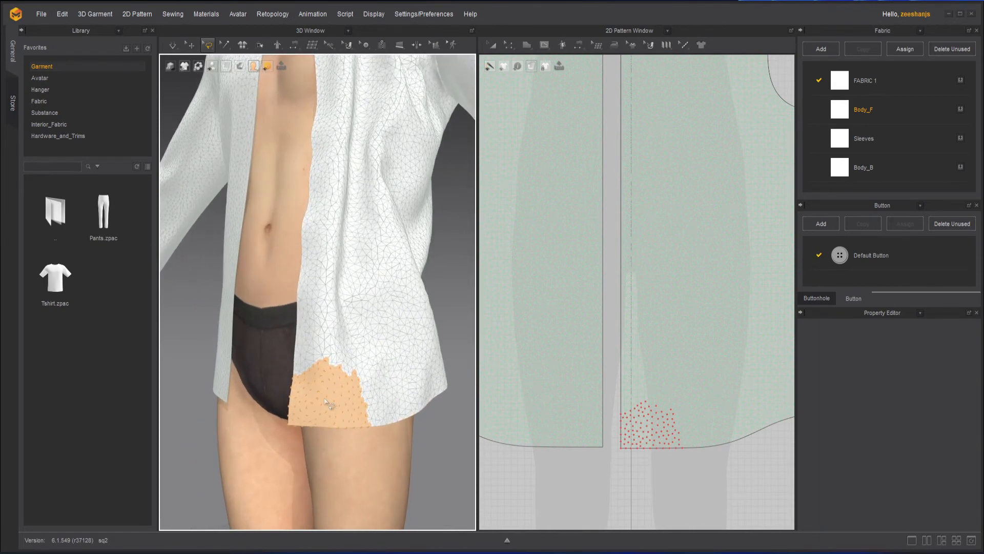
{"action": "scroll", "coordinate": [326, 402], "scroll_direction": "down", "scroll_amount": 3}
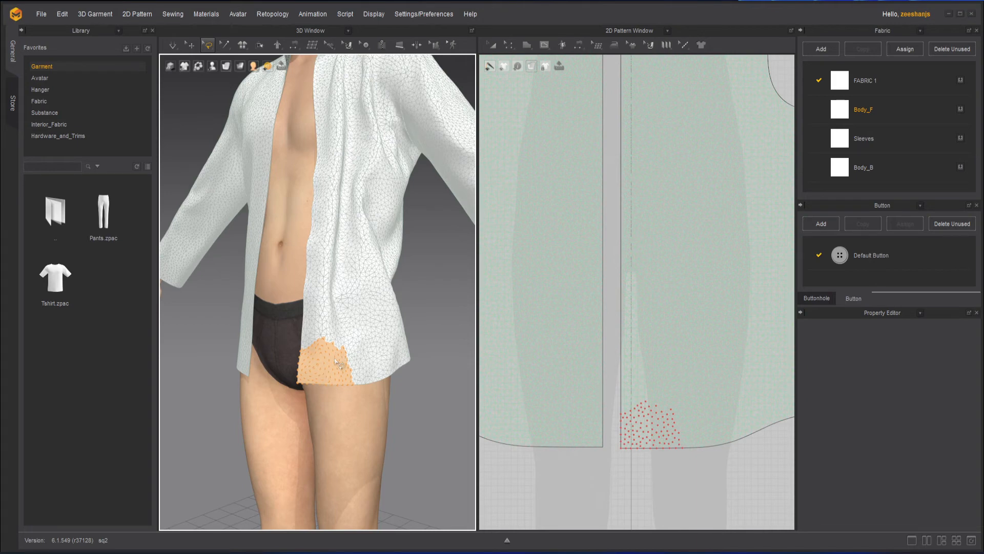
- Simulate the shirt and tug the front panel to test the pinned hem
{"action": "left_click", "coordinate": [191, 44]}
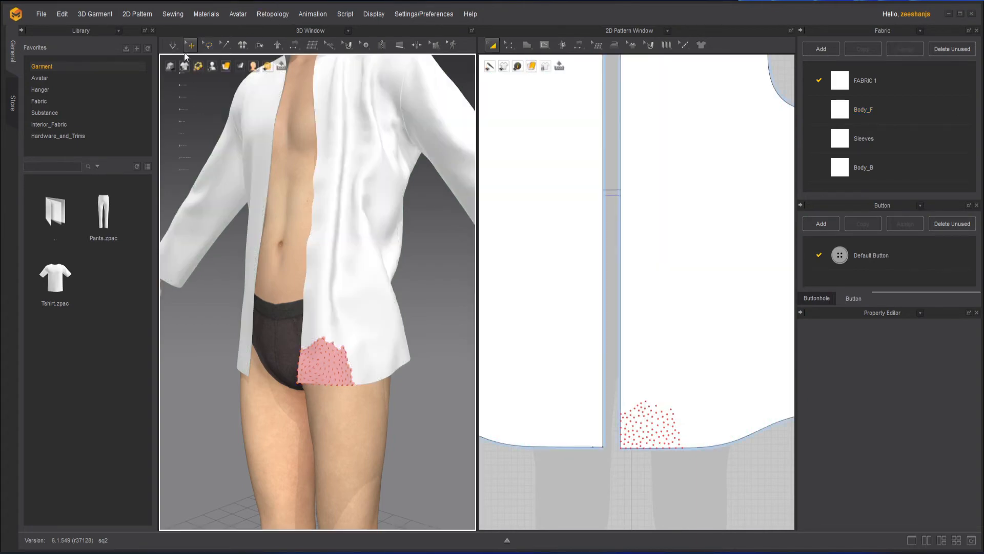
{"action": "left_click", "coordinate": [173, 46]}
{"action": "left_click", "coordinate": [174, 44]}
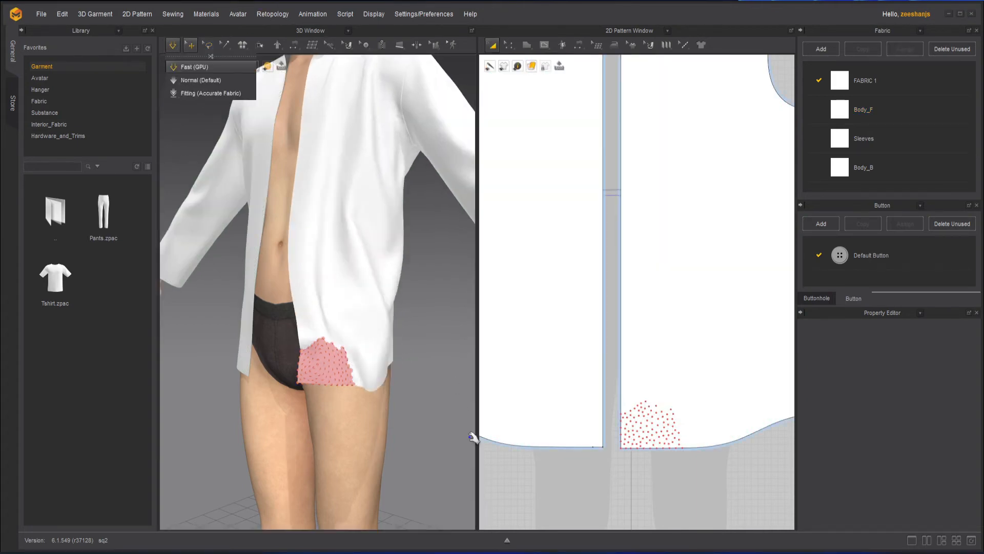
{"action": "scroll", "coordinate": [394, 388], "scroll_direction": "down", "scroll_amount": 3}
{"action": "right_click_drag", "start_coordinate": [370, 386], "coordinate": [459, 395]}
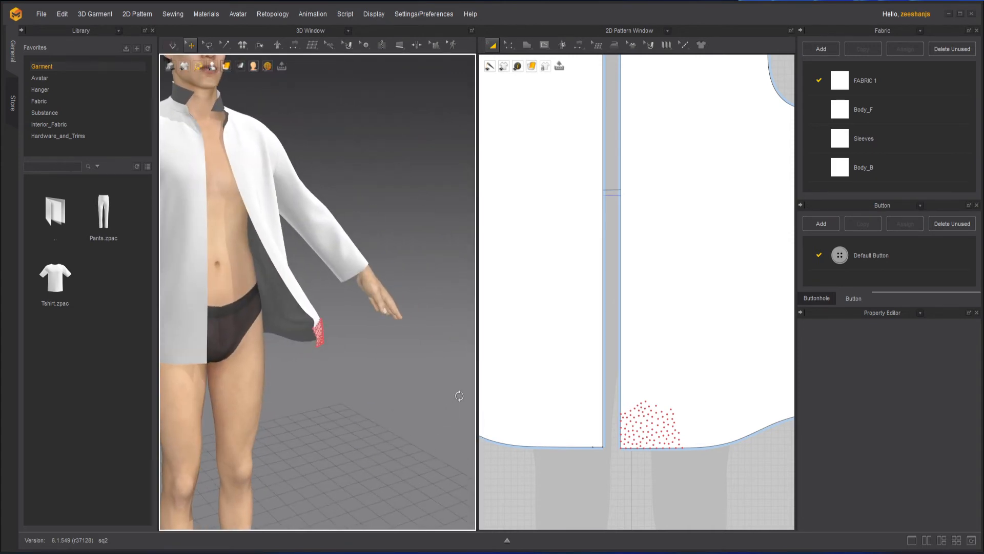
{"action": "left_click", "coordinate": [311, 313]}
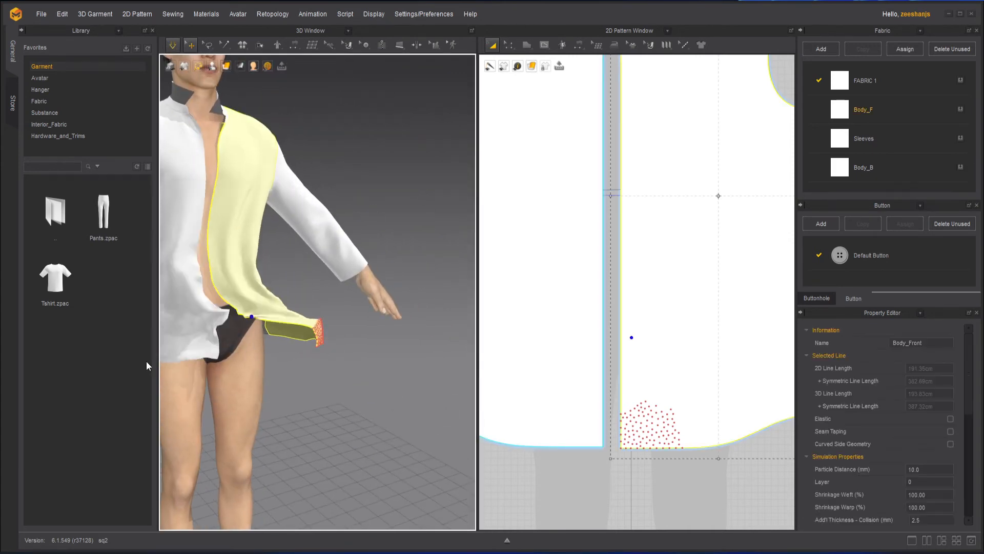
{"action": "right_click_drag", "start_coordinate": [353, 343], "coordinate": [278, 409]}
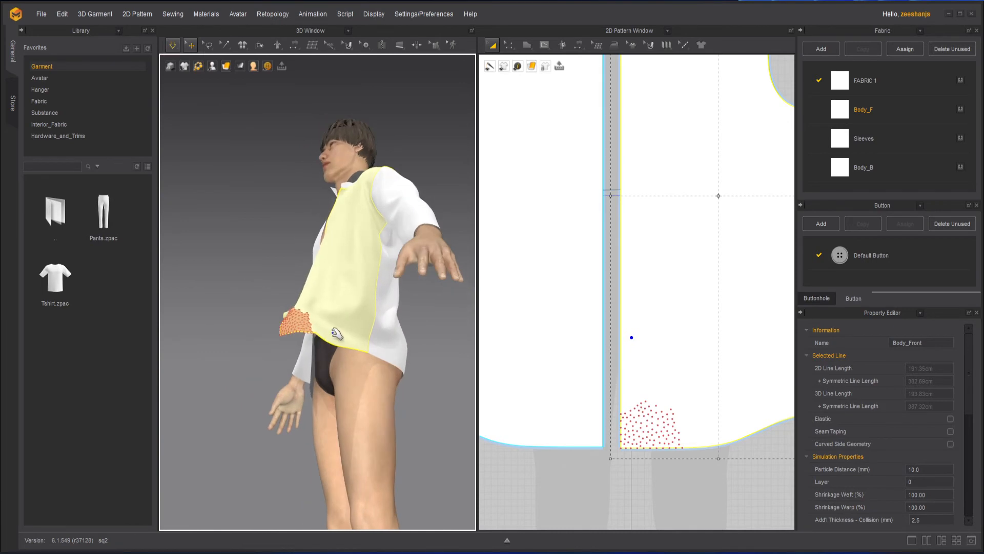
{"action": "left_click", "coordinate": [259, 279]}
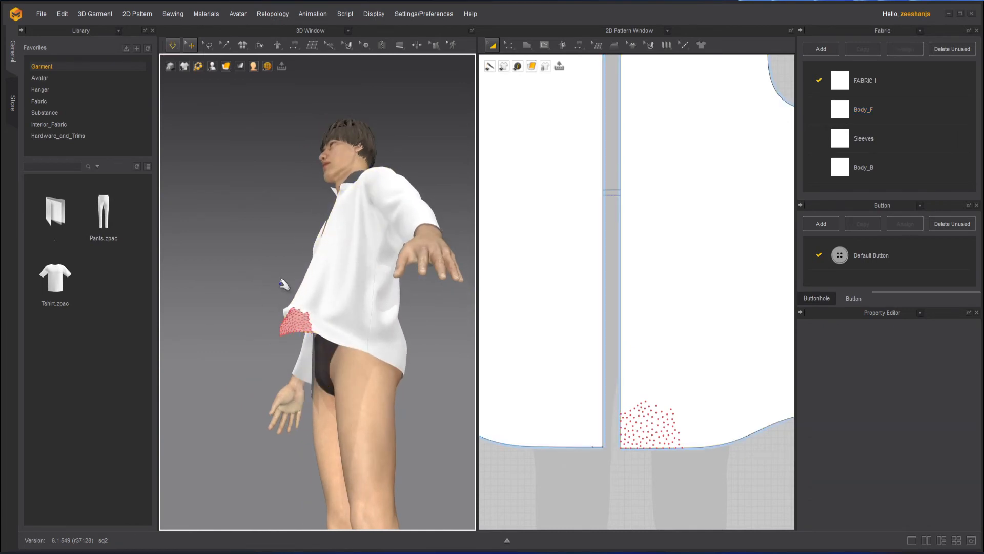
- Pause the simulation and show the whole pattern layout in the 2D window
{"action": "key", "text": "space"}
{"action": "right_click_drag", "start_coordinate": [284, 284], "coordinate": [353, 365]}
{"action": "middle_click_drag", "start_coordinate": [376, 329], "coordinate": [295, 348]}
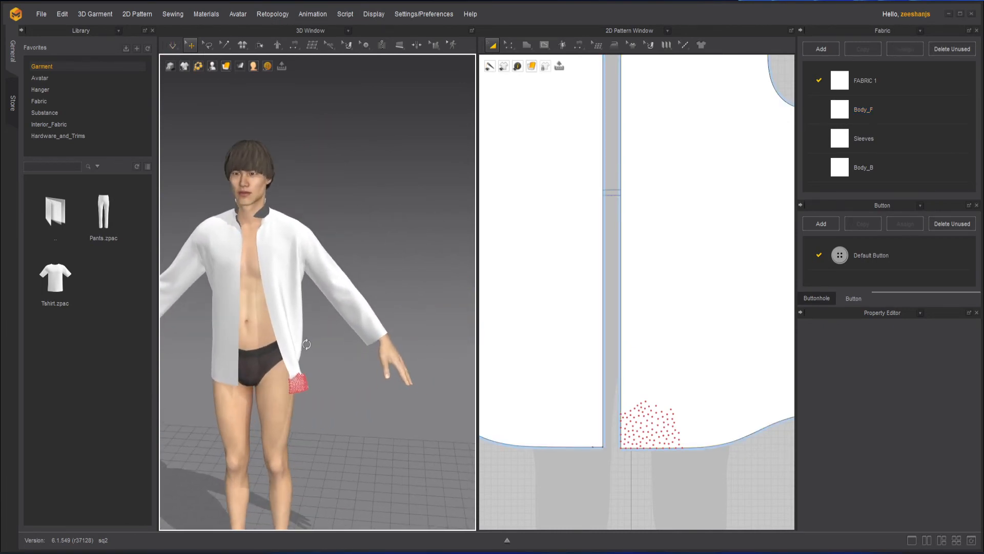
{"action": "scroll", "coordinate": [574, 299], "scroll_direction": "down", "scroll_amount": 7}
{"action": "middle_click_drag", "start_coordinate": [595, 338], "coordinate": [595, 328]}
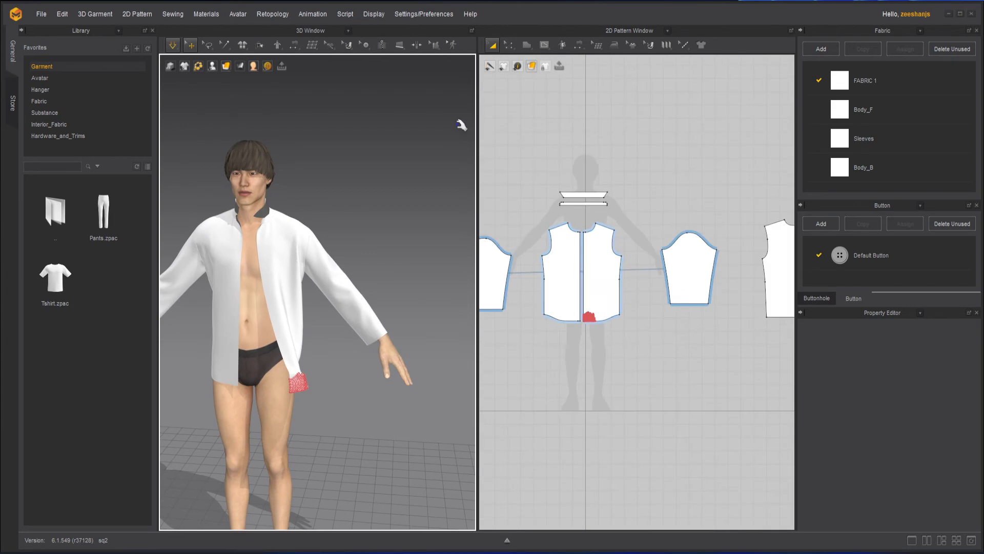
- Draw a rectangular test cloth pattern above the shirt pieces in the 2D window
{"action": "left_click", "coordinate": [528, 45]}
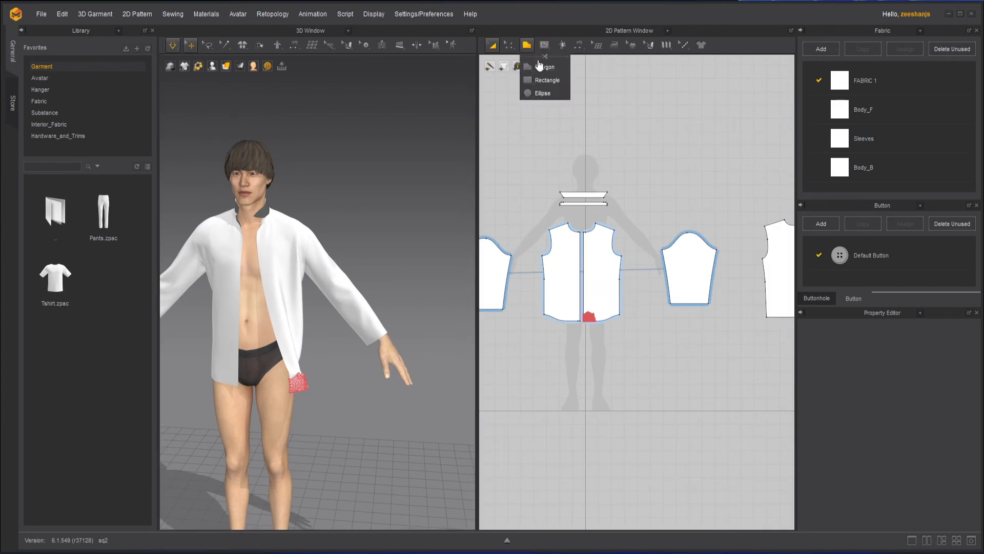
{"action": "left_click", "coordinate": [554, 81]}
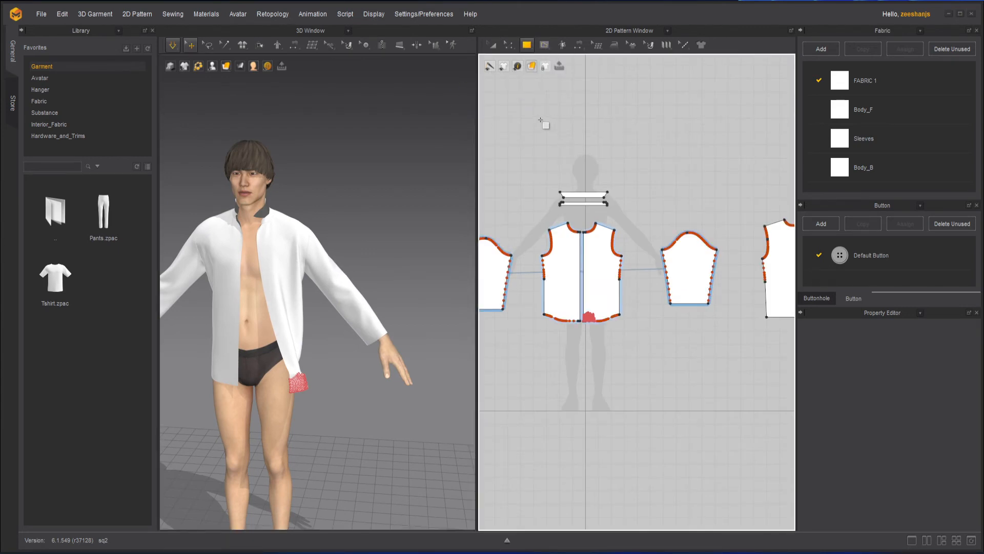
{"action": "left_click_drag", "start_coordinate": [525, 107], "coordinate": [678, 182]}
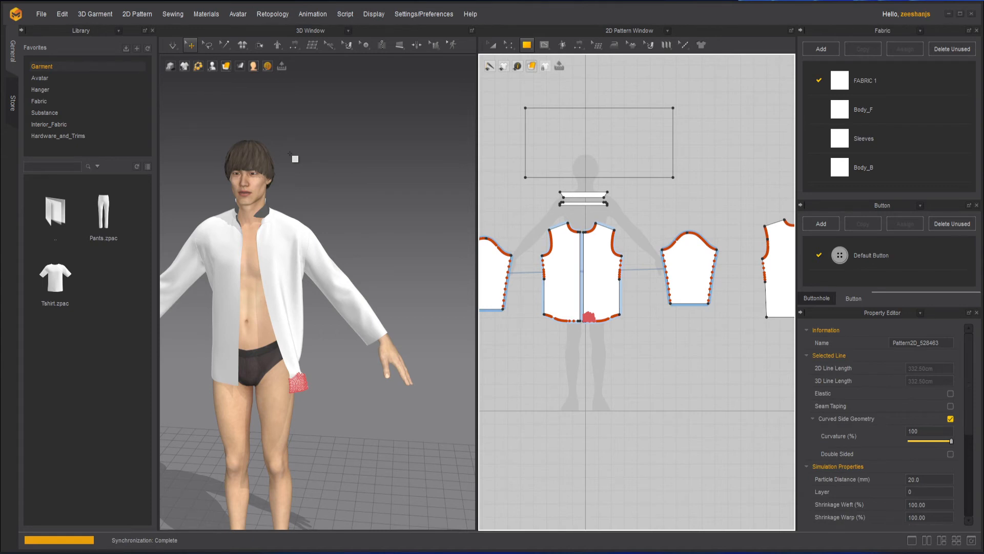
{"action": "scroll", "coordinate": [293, 154], "scroll_direction": "down", "scroll_amount": 6}
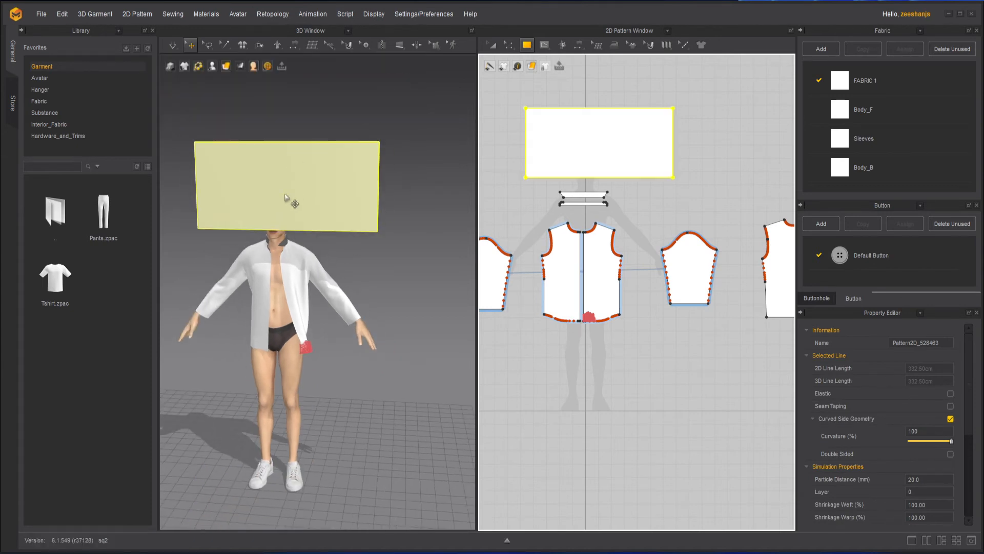
- Move the test rectangle to the right of the avatar along its X axis
{"action": "left_click", "coordinate": [293, 239]}
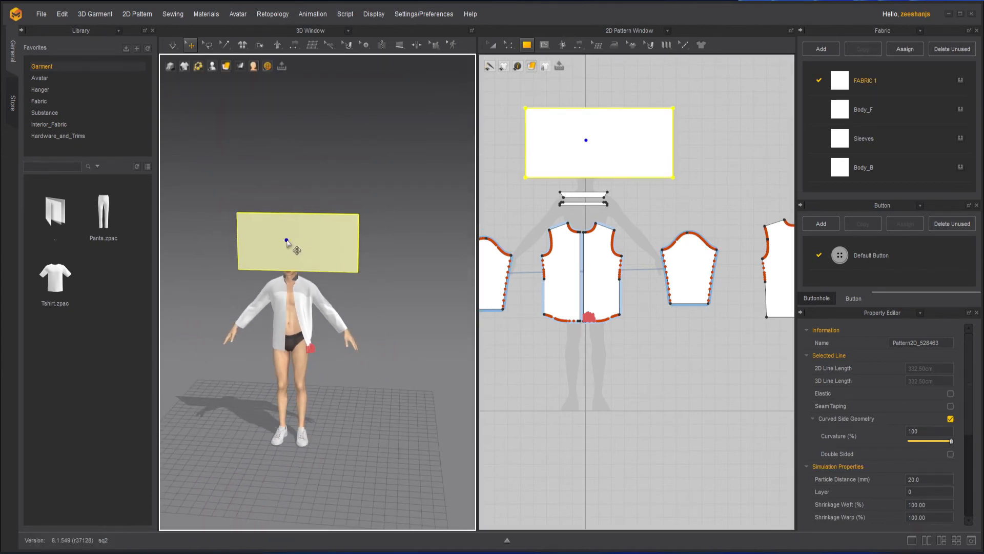
{"action": "left_click_drag", "start_coordinate": [321, 243], "coordinate": [418, 252]}
{"action": "left_click", "coordinate": [437, 335]}
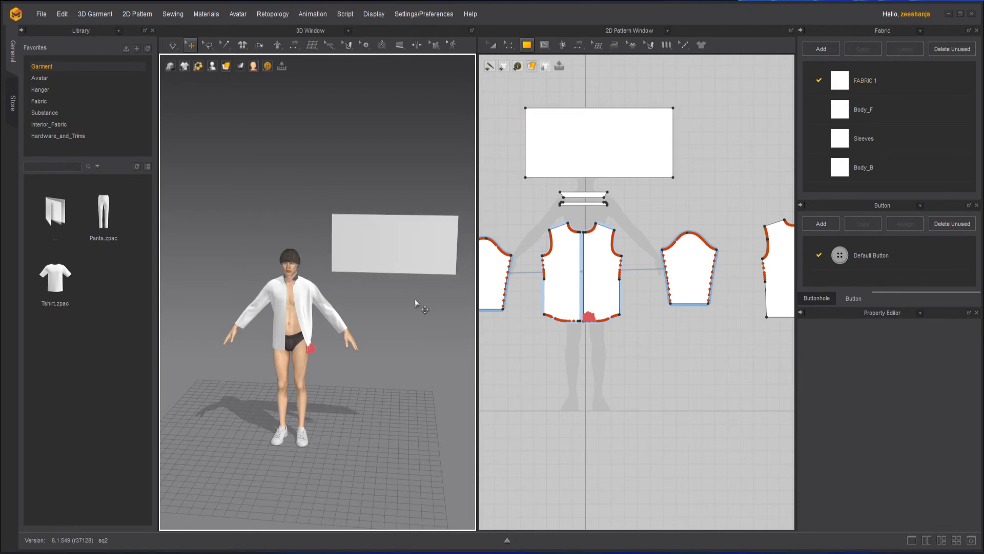
{"action": "left_click", "coordinate": [176, 49]}
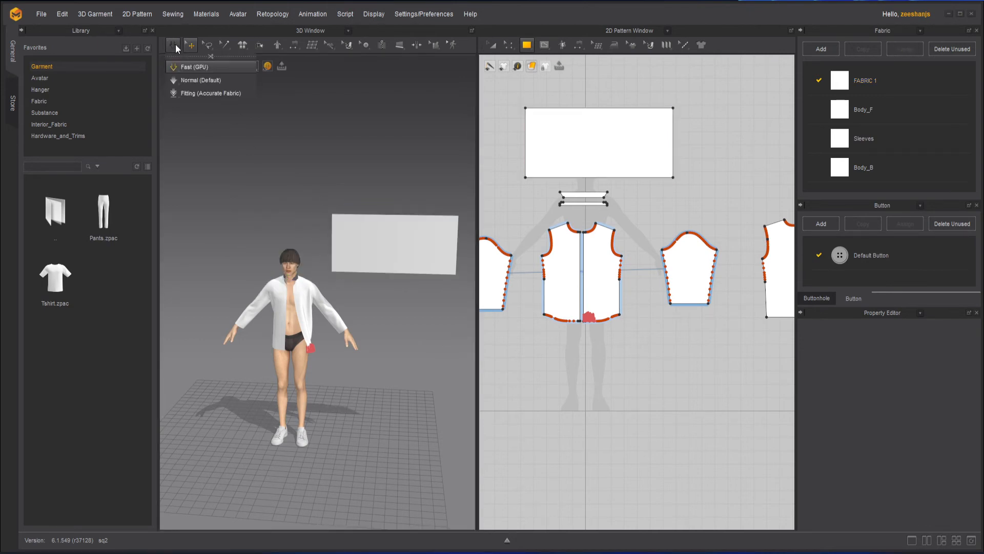
- Trial-drop the cloth with Simulate (Fast), undo it back to flat, and list the pin tools
{"action": "left_click", "coordinate": [175, 47]}
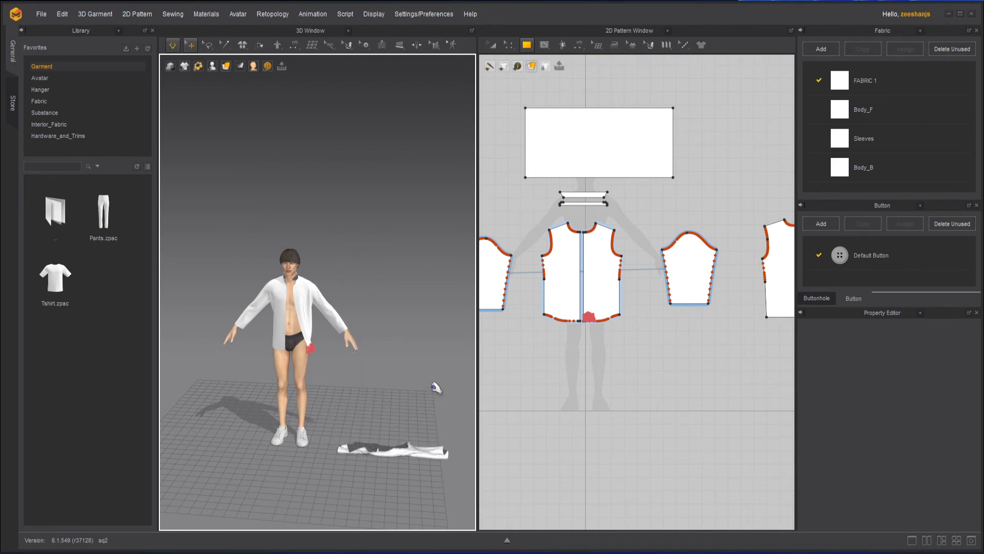
{"action": "key", "text": "ctrl+z"}
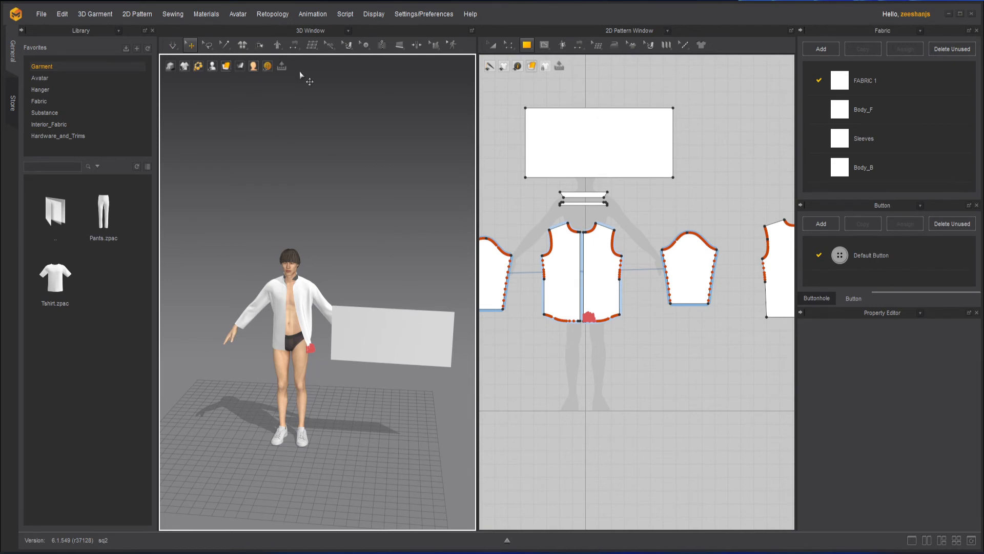
{"action": "left_click", "coordinate": [198, 65]}
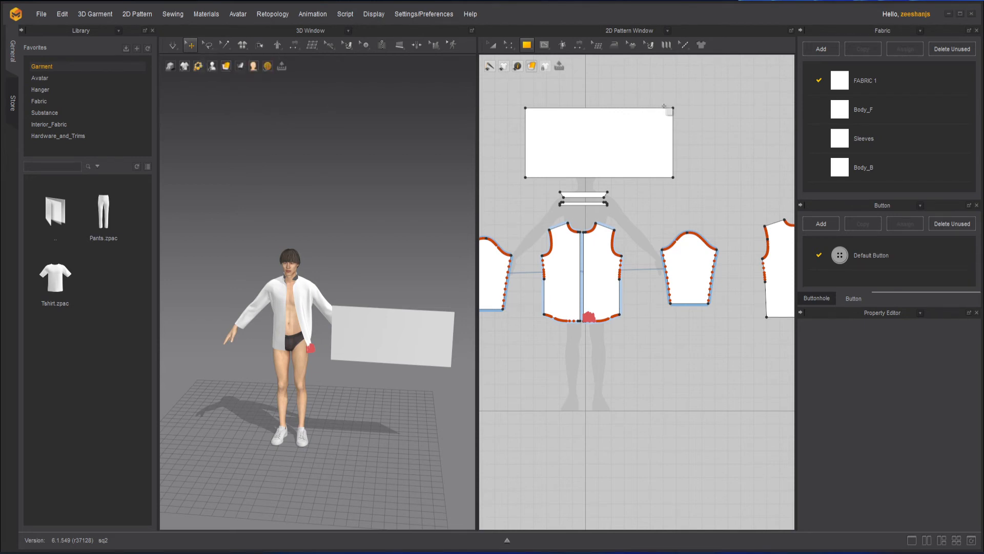
{"action": "left_click", "coordinate": [208, 45]}
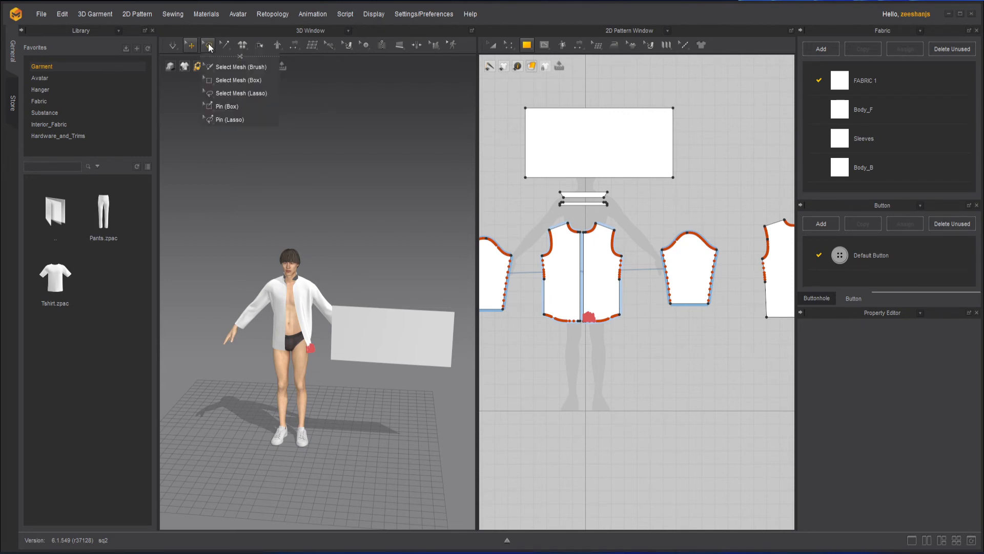
- Pin the cloth's top-left corner with Pin (Box)
{"action": "left_click", "coordinate": [233, 112]}
{"action": "scroll", "coordinate": [369, 374], "scroll_direction": "up", "scroll_amount": 10}
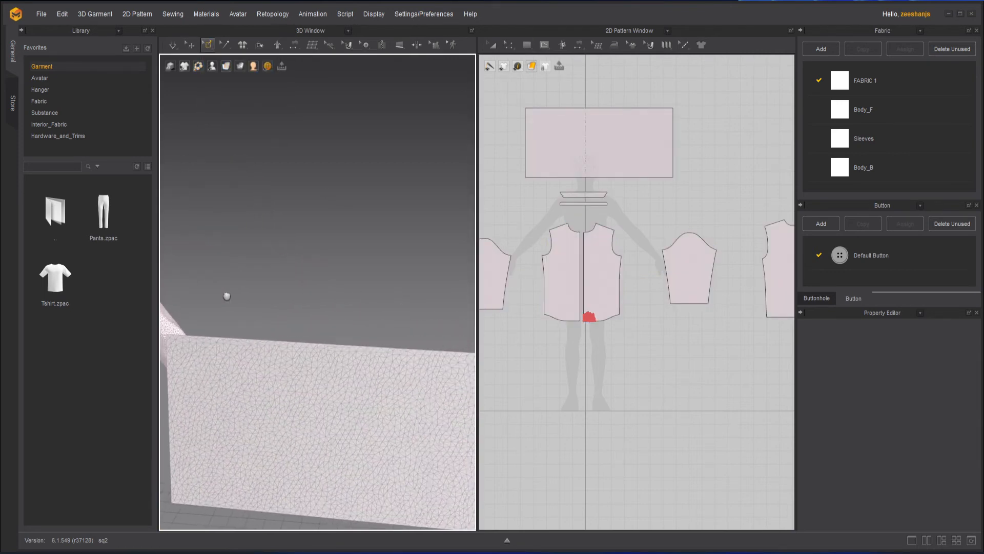
{"action": "scroll", "coordinate": [226, 296], "scroll_direction": "down", "scroll_amount": 5}
{"action": "right_click_drag", "start_coordinate": [309, 311], "coordinate": [395, 274]}
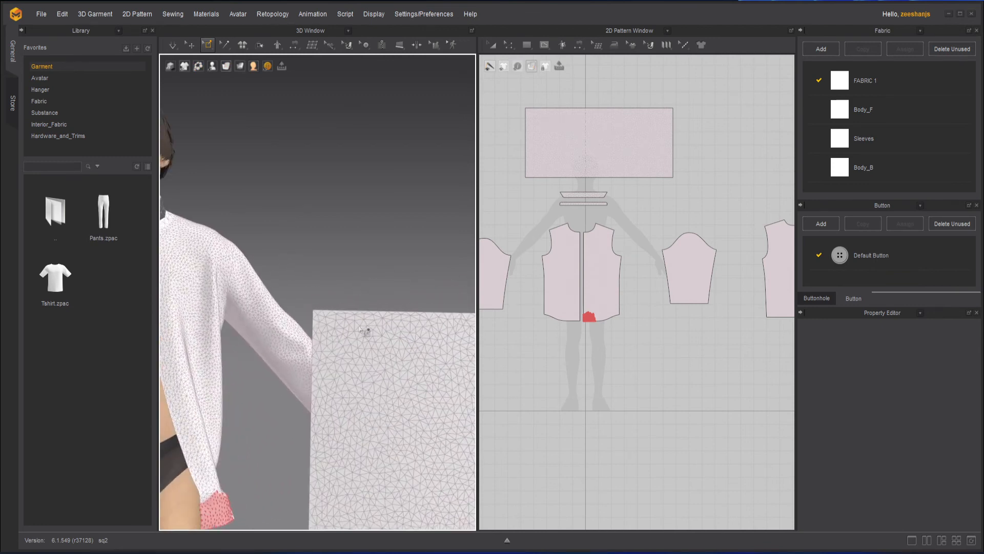
{"action": "left_click_drag", "start_coordinate": [305, 297], "coordinate": [347, 330]}
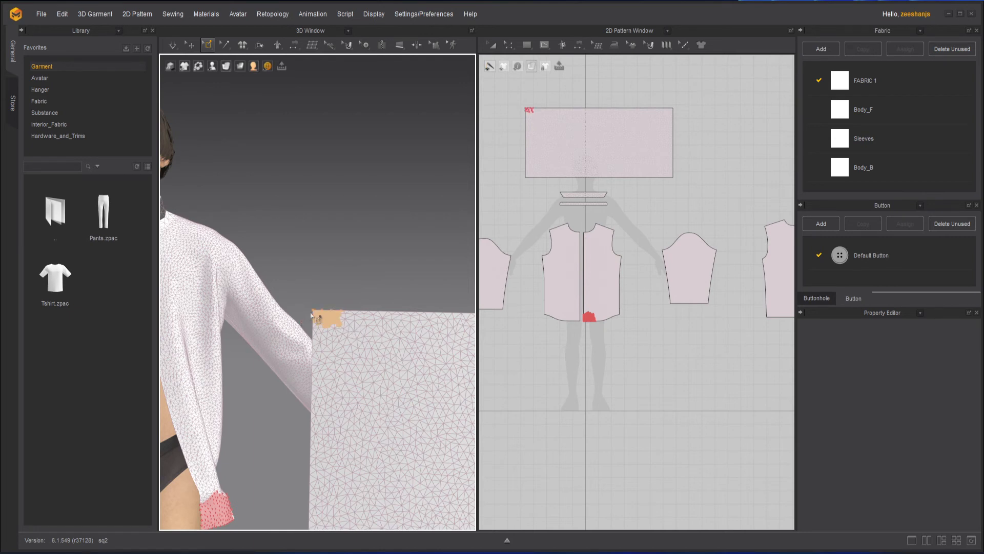
- With Pin (Lasso), pin the cloth's top-right corner and the middle of its top edge
{"action": "left_click", "coordinate": [207, 45]}
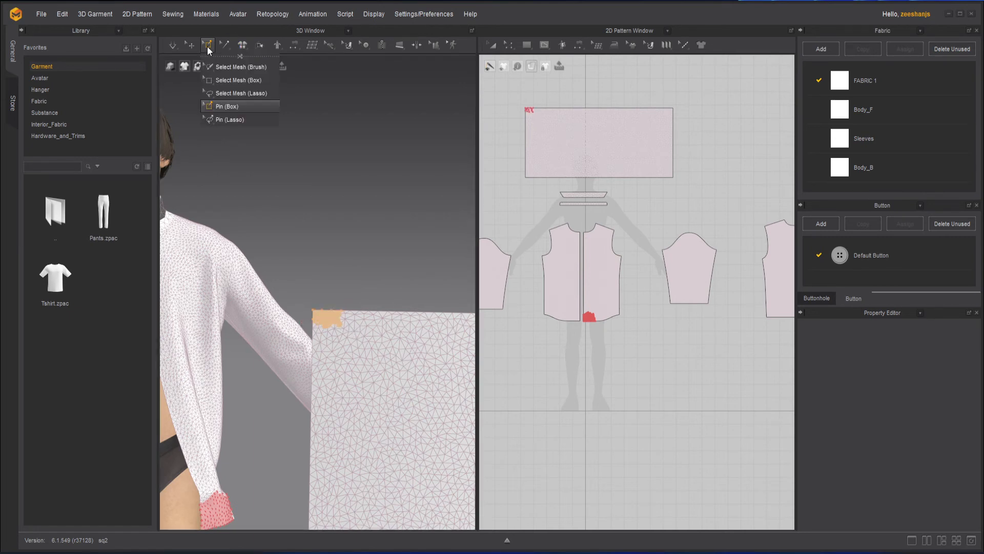
{"action": "left_click", "coordinate": [232, 121]}
{"action": "scroll", "coordinate": [330, 245], "scroll_direction": "down", "scroll_amount": 4}
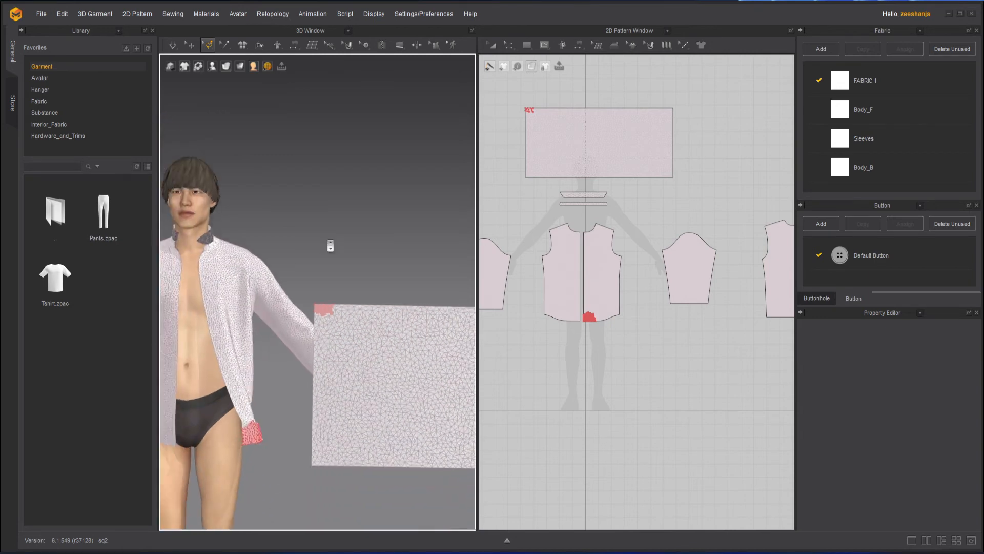
{"action": "middle_click_drag", "start_coordinate": [377, 265], "coordinate": [178, 240]}
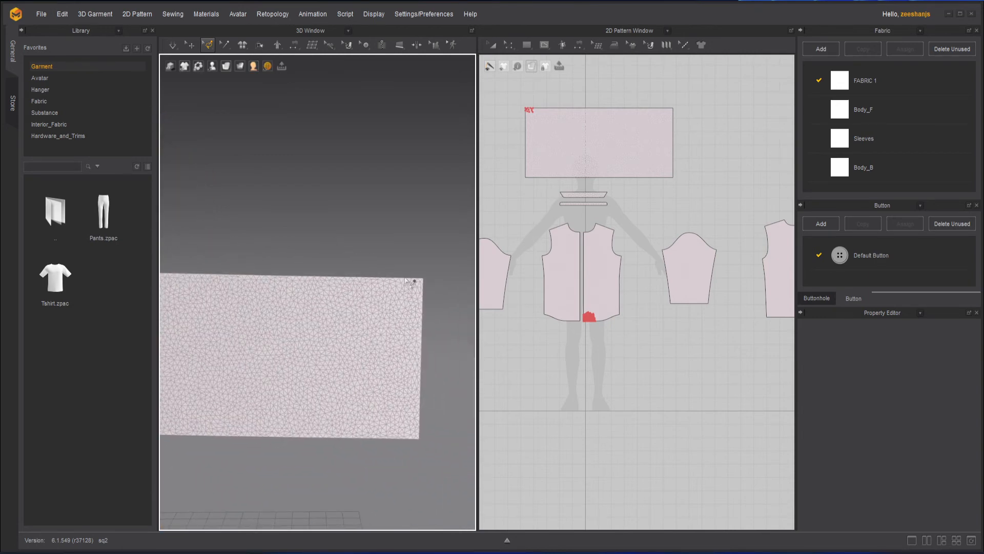
{"action": "scroll", "coordinate": [410, 281], "scroll_direction": "up", "scroll_amount": 1}
{"action": "mouse_move", "coordinate": [423, 296]}
{"action": "left_mouse_down"}
{"action": "mouse_move", "coordinate": [451, 282]}
{"action": "mouse_move", "coordinate": [444, 264]}
{"action": "left_mouse_up"}
{"action": "mouse_move", "coordinate": [317, 251]}
{"action": "middle_mouse_down"}
{"action": "mouse_move", "coordinate": [458, 234]}
{"action": "mouse_move", "coordinate": [341, 236]}
{"action": "mouse_move", "coordinate": [358, 247]}
{"action": "mouse_move", "coordinate": [401, 231]}
{"action": "middle_mouse_up"}
{"action": "left_click_drag", "start_coordinate": [322, 236], "coordinate": [328, 245]}
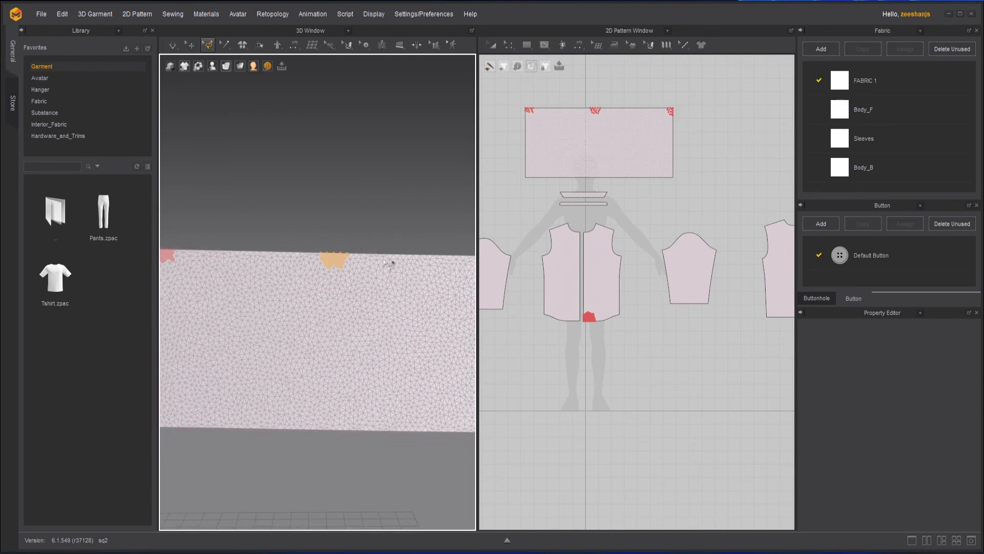
- Back in Select/Move, simulate and pull the pinned cloth downward to test the pins
{"action": "left_click", "coordinate": [188, 46]}
{"action": "scroll", "coordinate": [307, 193], "scroll_direction": "down", "scroll_amount": 3}
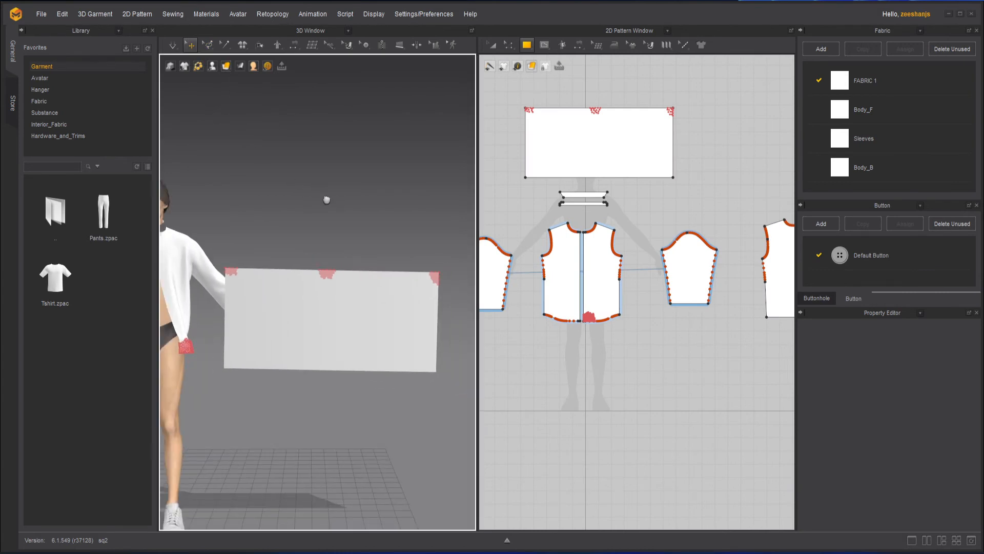
{"action": "middle_click_drag", "start_coordinate": [327, 200], "coordinate": [343, 189]}
{"action": "right_click_drag", "start_coordinate": [344, 189], "coordinate": [361, 190]}
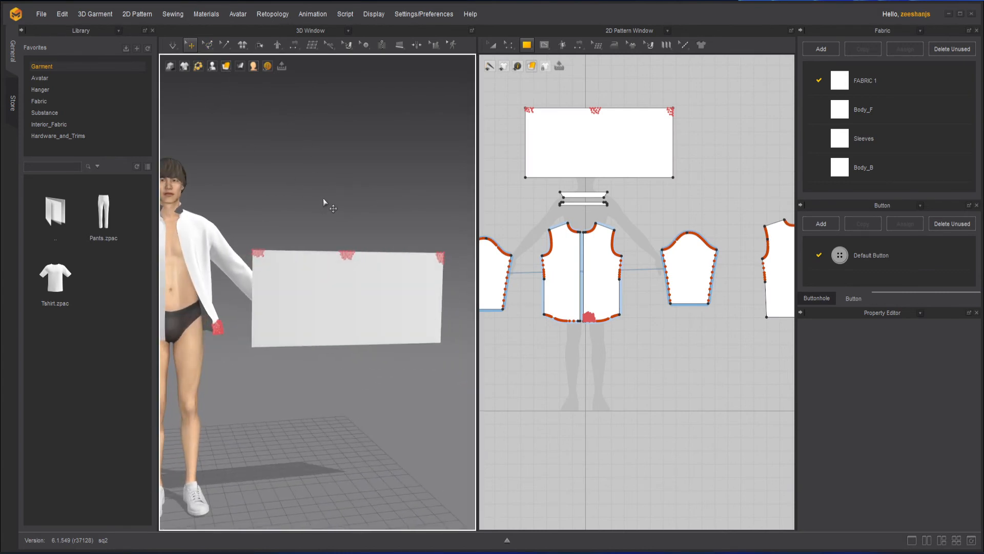
{"action": "key", "text": "space"}
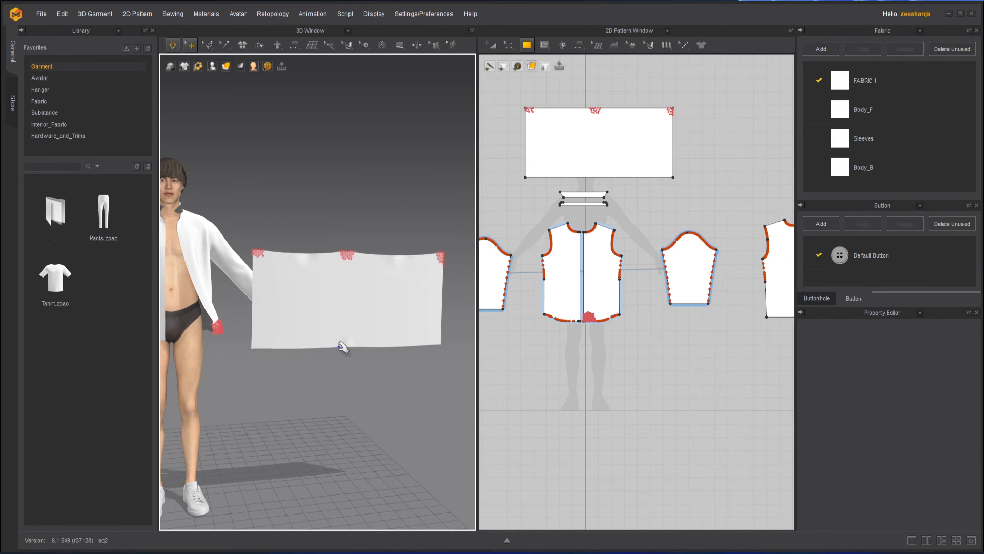
{"action": "left_click_drag", "start_coordinate": [282, 342], "coordinate": [306, 405]}
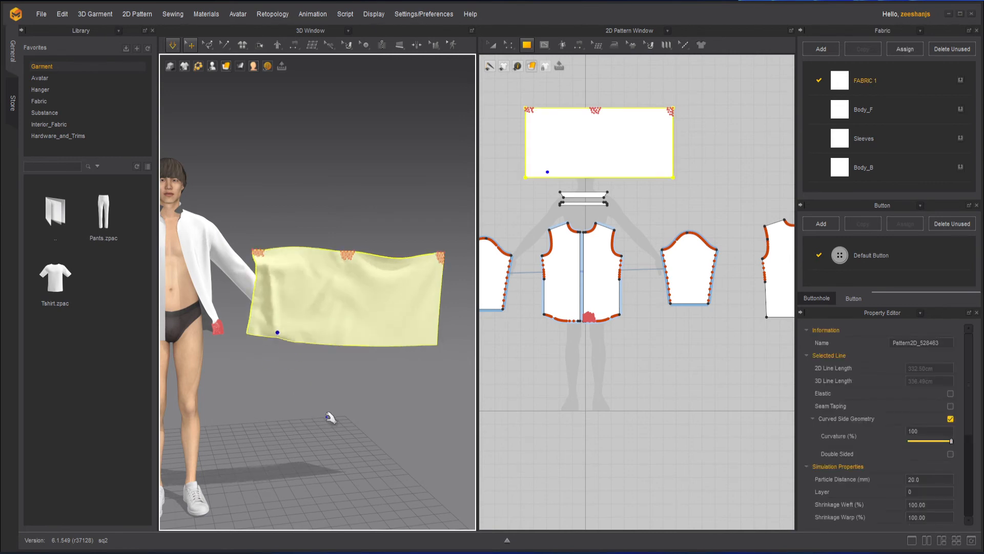
{"action": "left_click_drag", "start_coordinate": [388, 330], "coordinate": [402, 393]}
- Pause to reframe the view, then resume and tug the cloth to the right before deselecting
{"action": "left_click", "coordinate": [364, 404]}
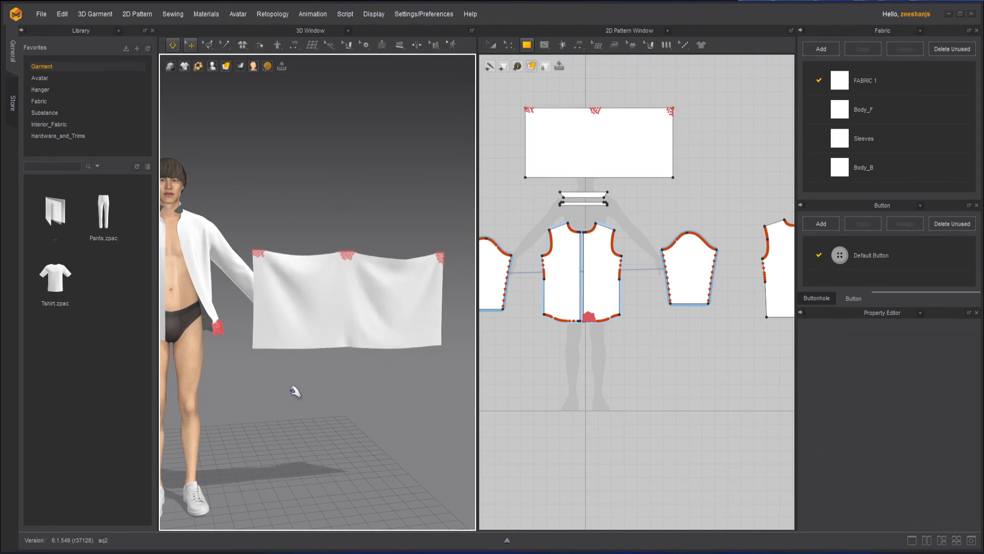
{"action": "key", "text": "space"}
{"action": "right_click_drag", "start_coordinate": [295, 390], "coordinate": [320, 388]}
{"action": "scroll", "coordinate": [328, 333], "scroll_direction": "up", "scroll_amount": 3}
{"action": "key", "text": "space"}
{"action": "left_click_drag", "start_coordinate": [275, 283], "coordinate": [364, 277]}
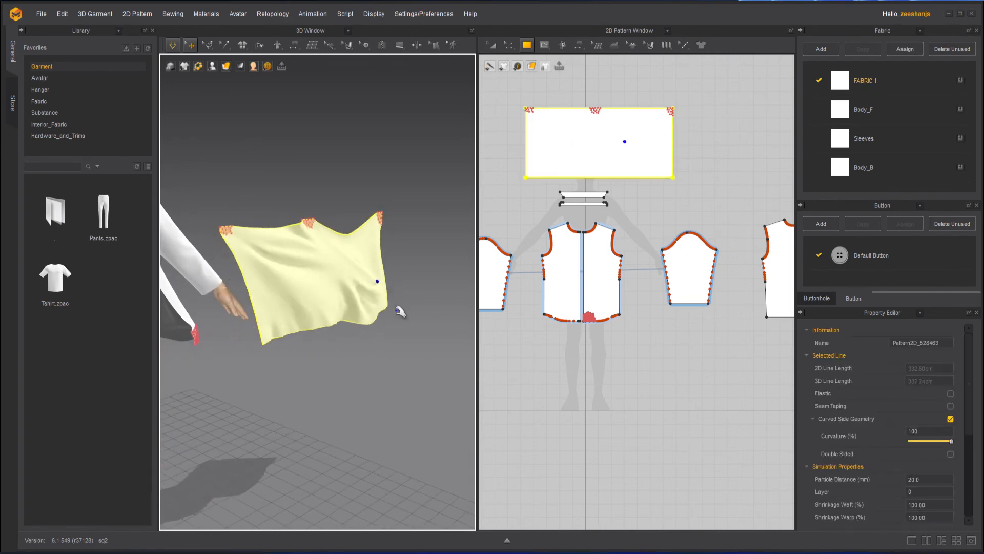
{"action": "left_click", "coordinate": [392, 346]}
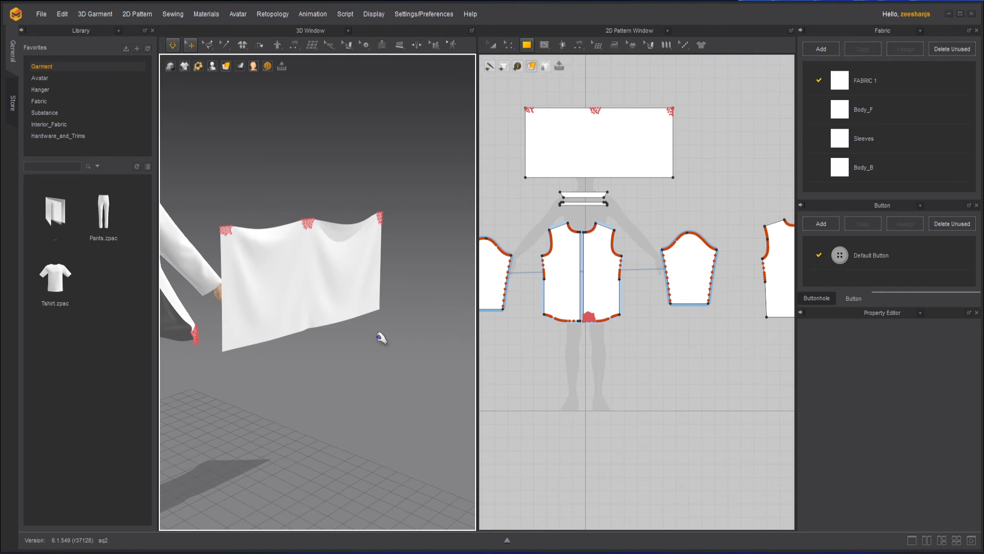
- Return from lasso mesh selection to Select/Move and remove every pin with Ctrl+W
{"action": "left_click", "coordinate": [207, 46]}
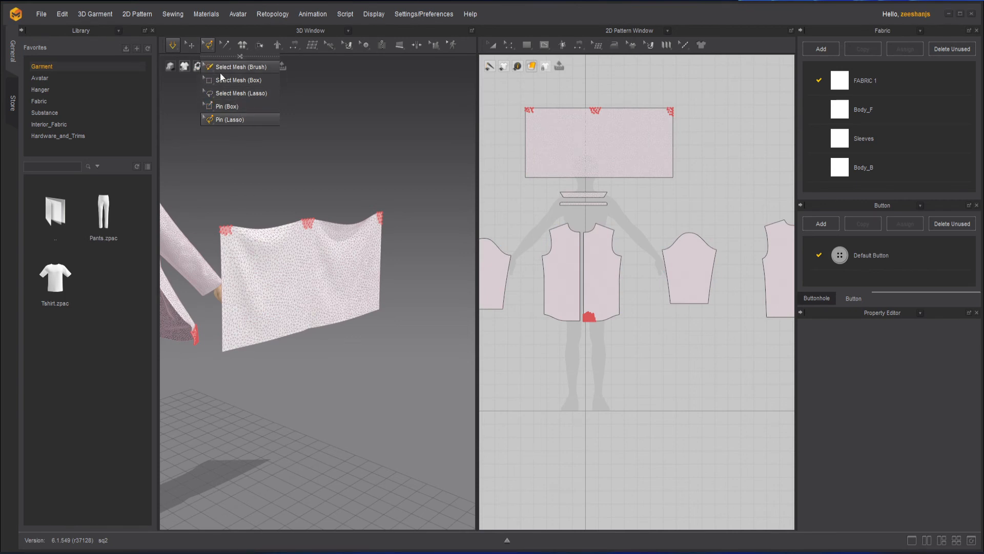
{"action": "left_click", "coordinate": [228, 93]}
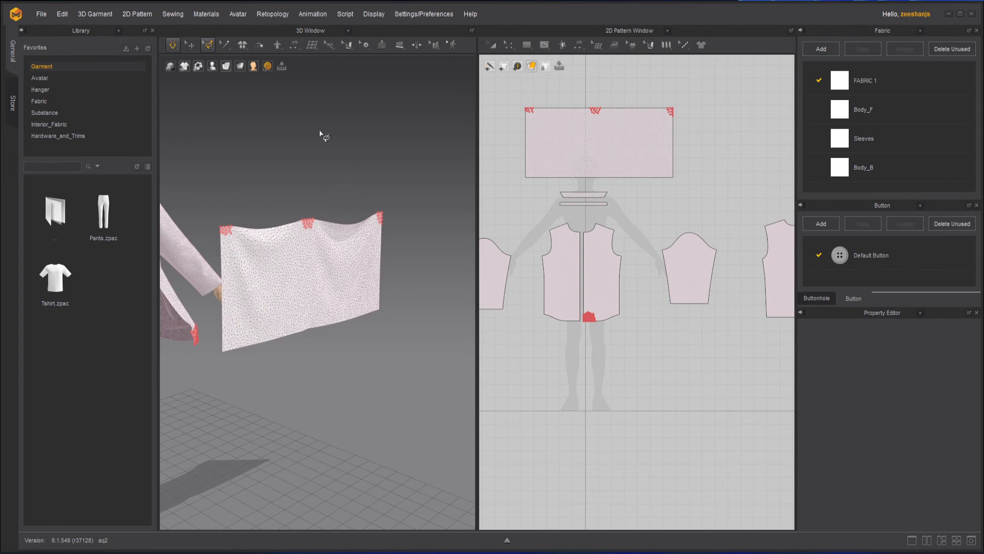
{"action": "left_click", "coordinate": [189, 45]}
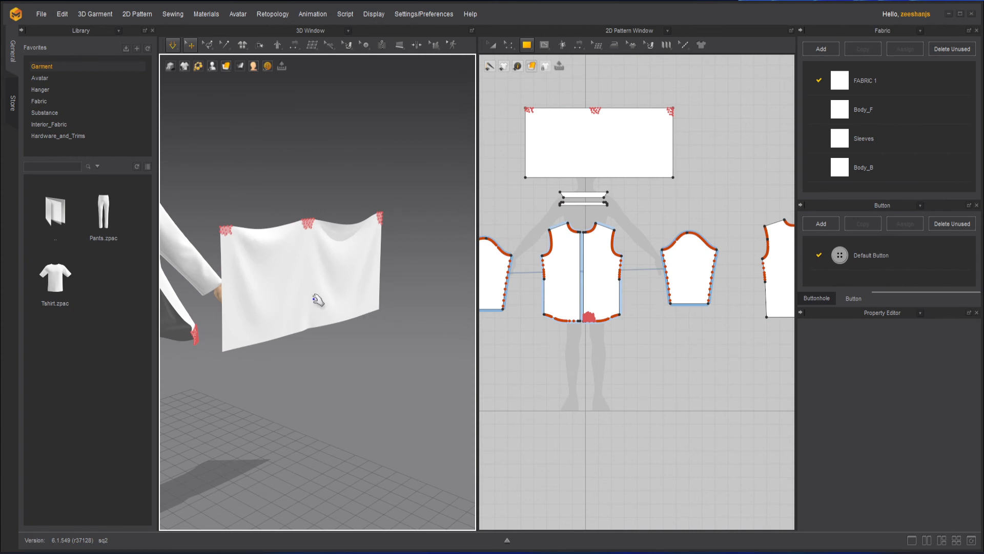
{"action": "middle_click_drag", "start_coordinate": [343, 281], "coordinate": [443, 305]}
{"action": "scroll", "coordinate": [400, 328], "scroll_direction": "up", "scroll_amount": 2}
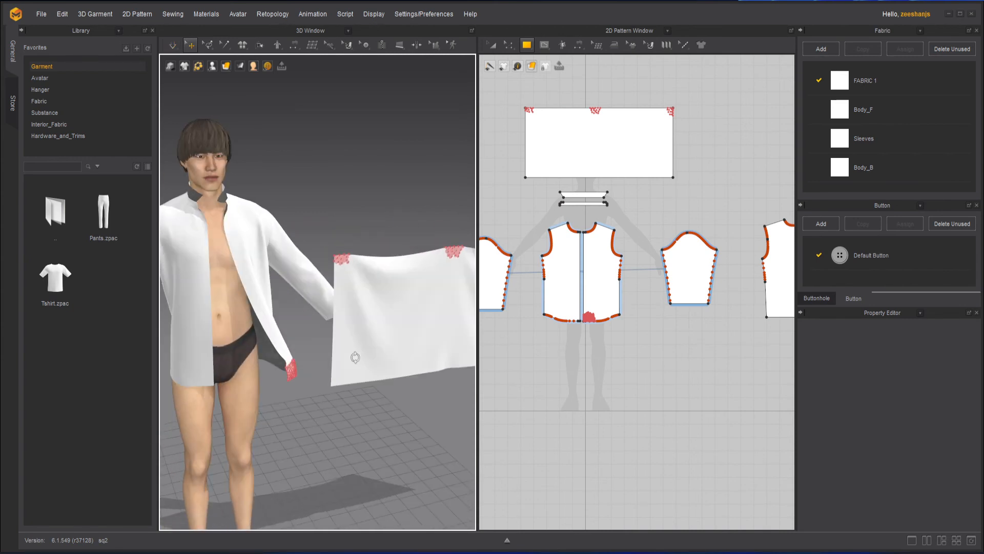
{"action": "scroll", "coordinate": [328, 379], "scroll_direction": "up", "scroll_amount": 2}
{"action": "scroll", "coordinate": [287, 338], "scroll_direction": "up", "scroll_amount": 2}
{"action": "mouse_move", "coordinate": [297, 312]}
{"action": "middle_mouse_down"}
{"action": "mouse_move", "coordinate": [136, 308]}
{"action": "mouse_move", "coordinate": [319, 293]}
{"action": "mouse_move", "coordinate": [301, 304]}
{"action": "middle_mouse_up"}
{"action": "scroll", "coordinate": [325, 290], "scroll_direction": "down", "scroll_amount": 3}
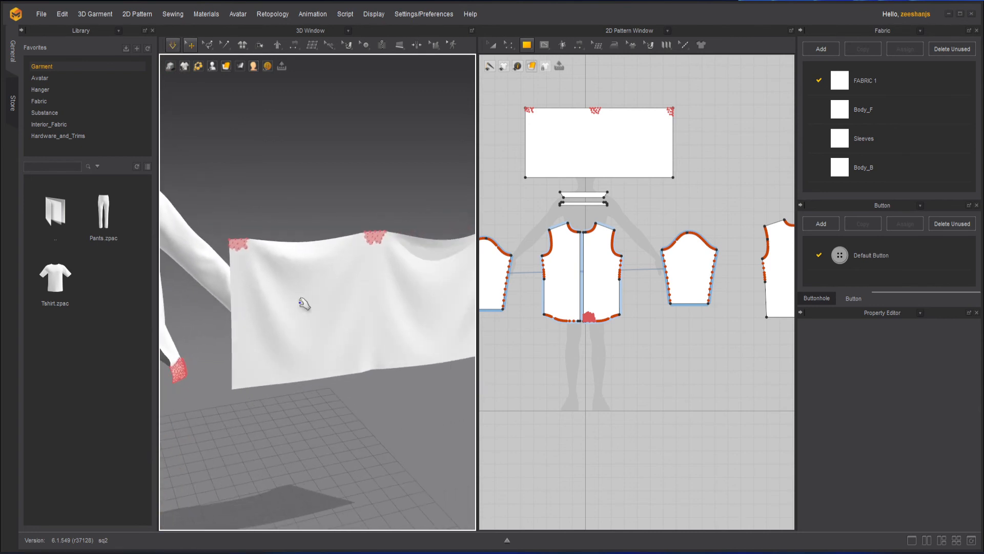
{"action": "scroll", "coordinate": [302, 305], "scroll_direction": "down", "scroll_amount": 2}
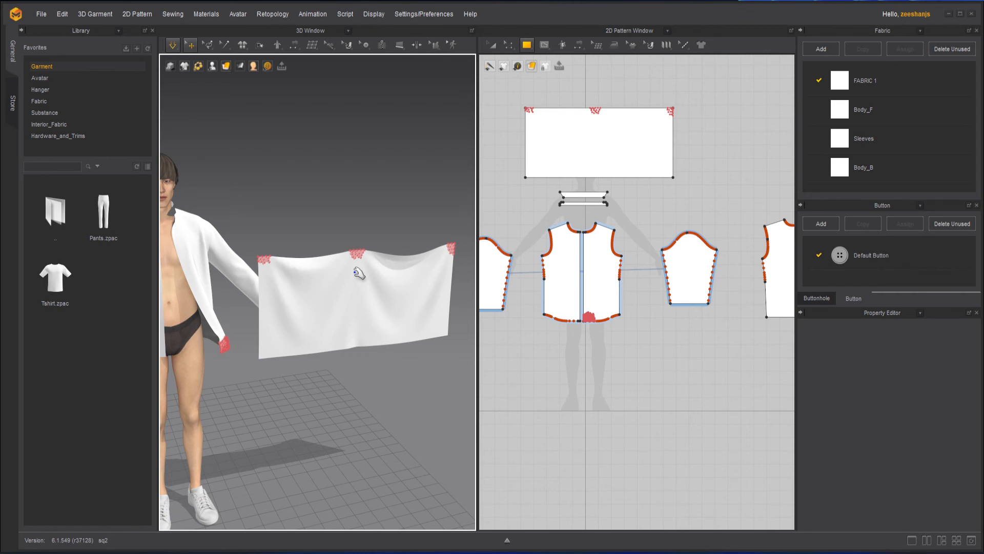
{"action": "key", "text": "ctrl+w"}
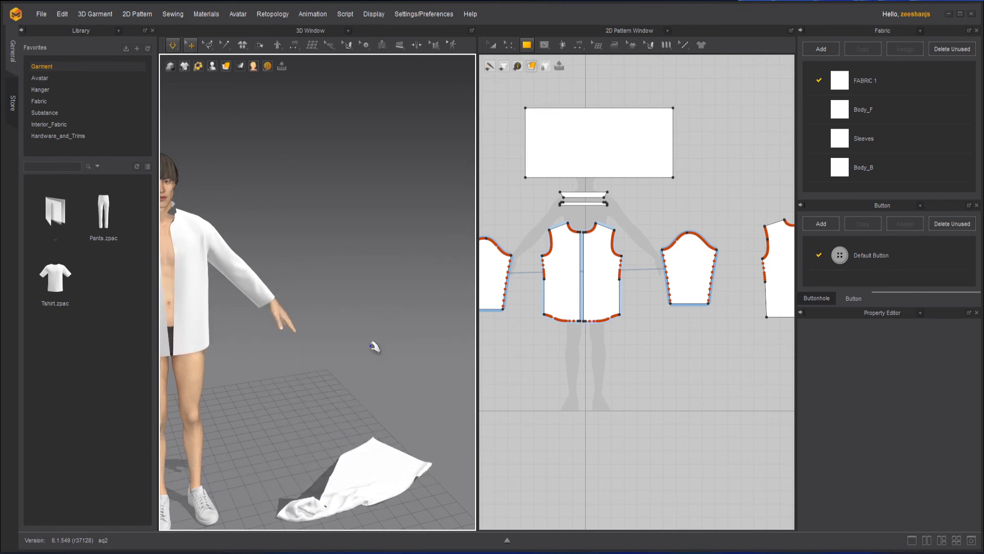
- Drag the fallen test cloth across the floor toward the avatar and down-right
{"action": "middle_click_drag", "start_coordinate": [370, 346], "coordinate": [371, 287]}
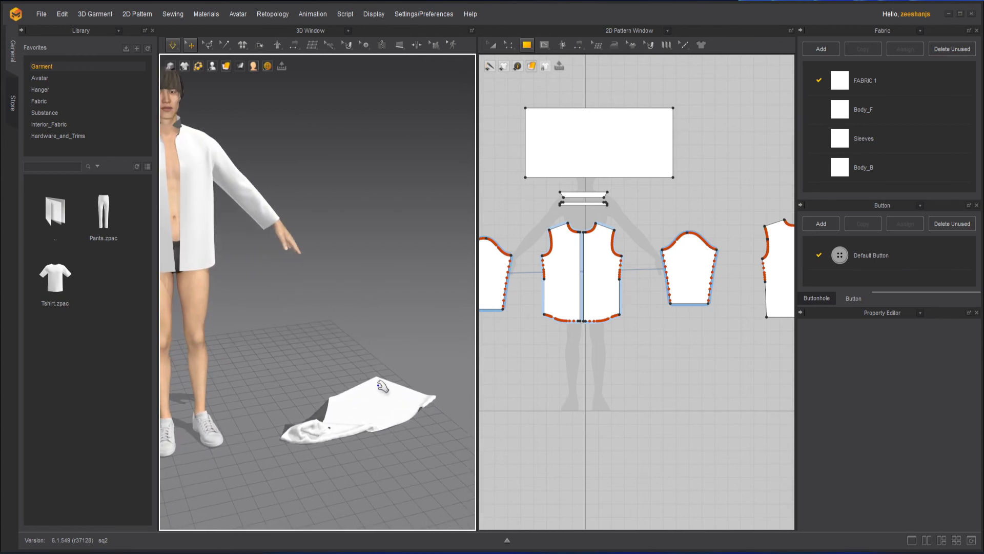
{"action": "left_click_drag", "start_coordinate": [382, 385], "coordinate": [487, 165]}
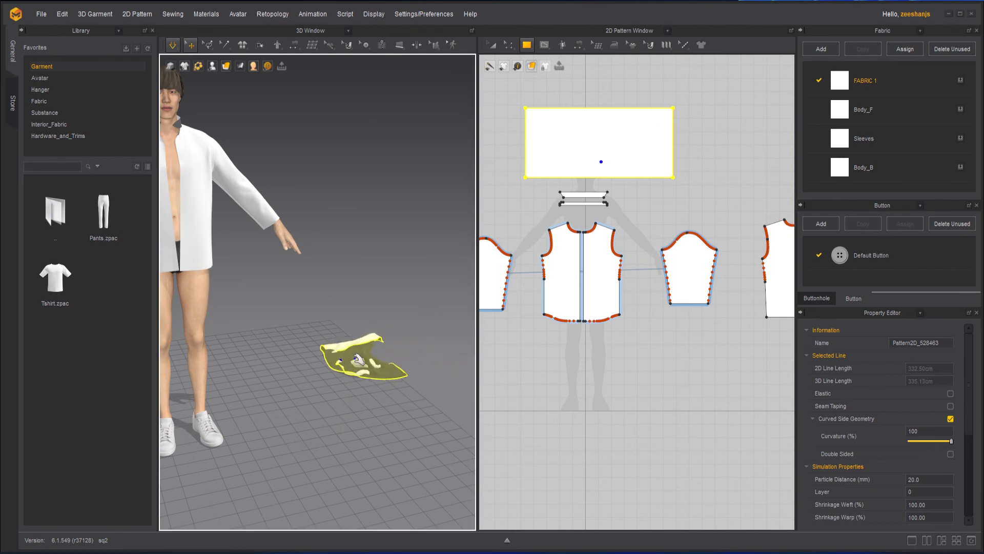
{"action": "left_click_drag", "start_coordinate": [356, 359], "coordinate": [196, 431]}
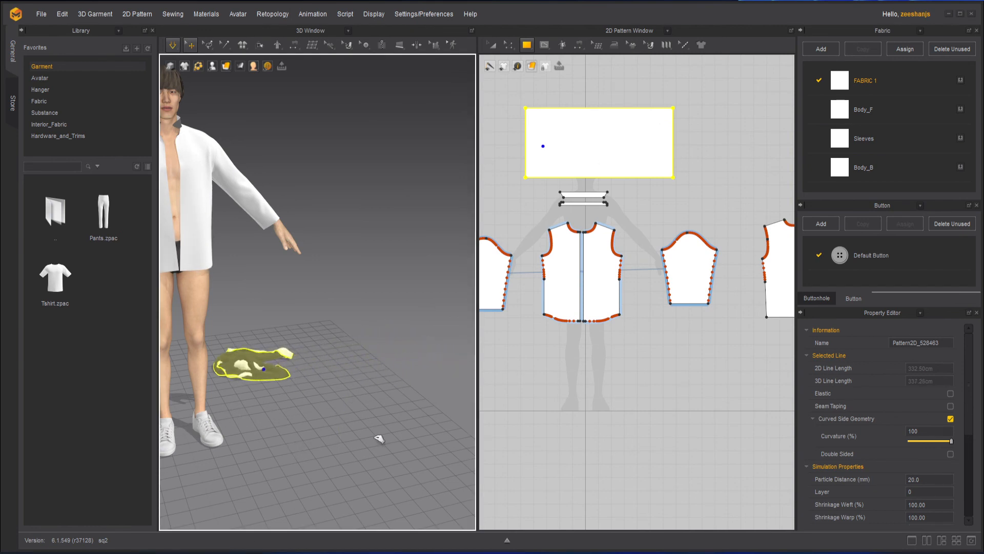
{"action": "left_click_drag", "start_coordinate": [379, 439], "coordinate": [469, 478]}
{"action": "left_click_drag", "start_coordinate": [328, 367], "coordinate": [404, 547]}
{"action": "left_click", "coordinate": [427, 315]}
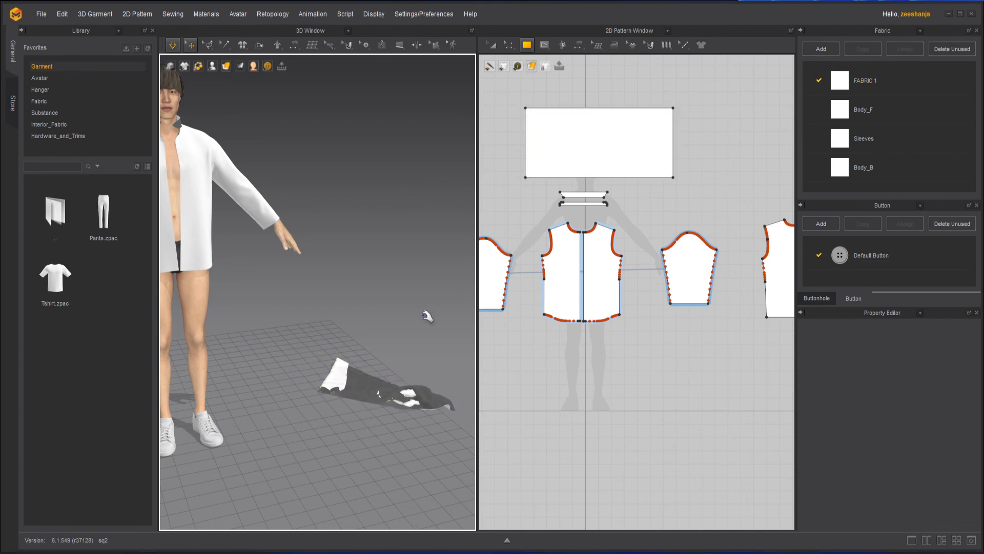
- Lift the test cloth up into the air beside the avatar and keep simulating
{"action": "left_click_drag", "start_coordinate": [339, 379], "coordinate": [374, 149]}
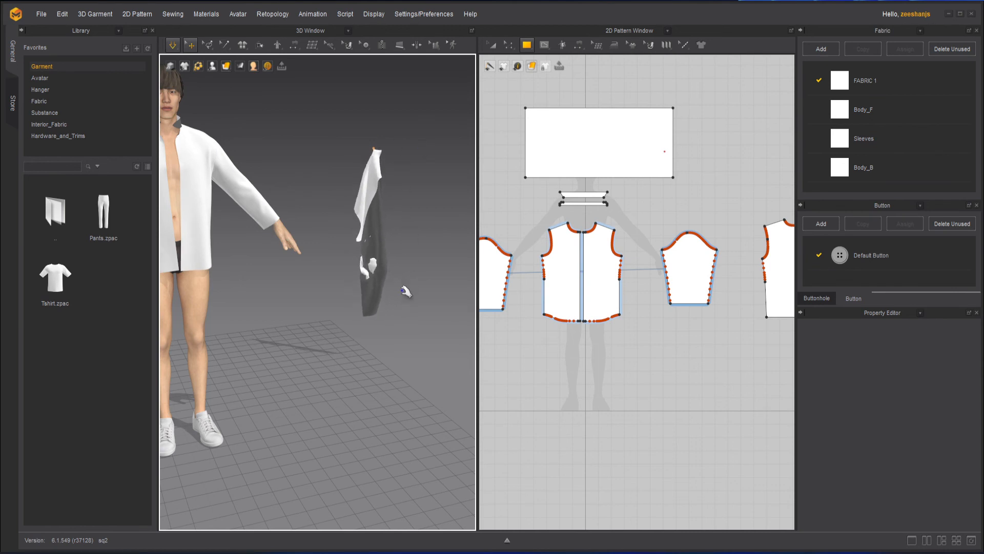
{"action": "key", "text": "space"}
{"action": "mouse_move", "coordinate": [360, 299]}
{"action": "right_mouse_down"}
{"action": "mouse_move", "coordinate": [400, 303]}
{"action": "mouse_move", "coordinate": [363, 301]}
{"action": "right_mouse_up"}
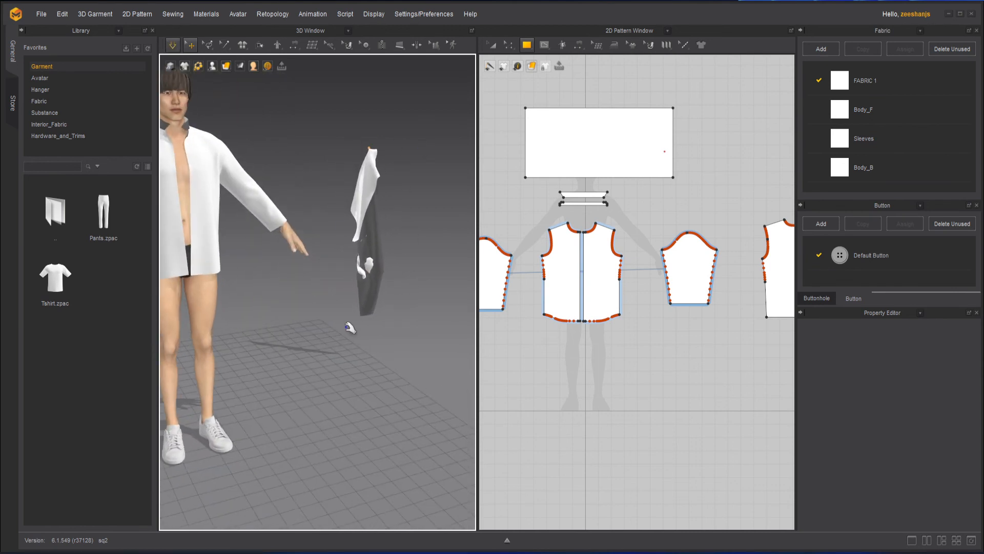
{"action": "middle_click_drag", "start_coordinate": [340, 312], "coordinate": [374, 353]}
{"action": "key", "text": "space"}
{"action": "scroll", "coordinate": [271, 345], "scroll_direction": "up", "scroll_amount": 2}
{"action": "scroll", "coordinate": [272, 345], "scroll_direction": "up", "scroll_amount": 1}
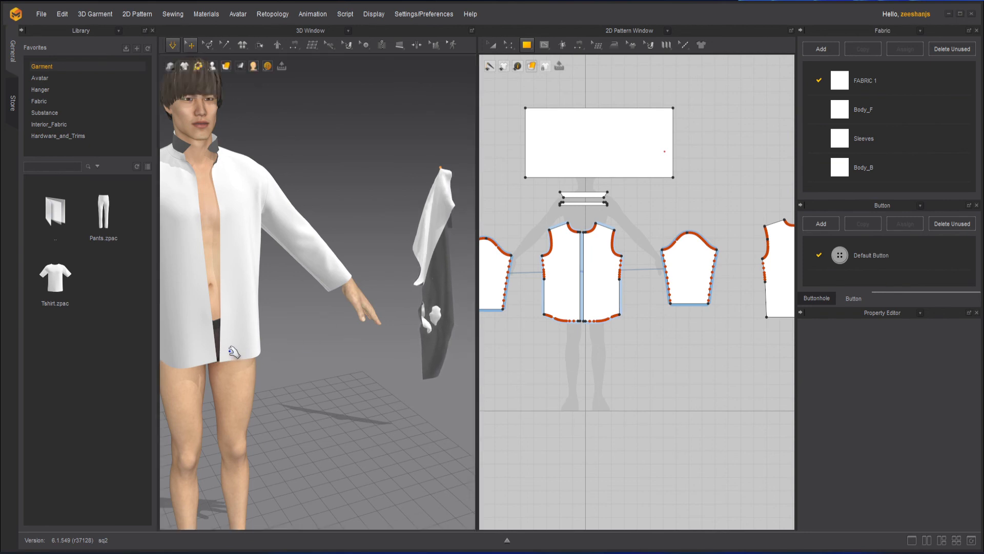
- Pull the shirt's front hem outward to the side during simulation and pin it with W
{"action": "left_click_drag", "start_coordinate": [232, 353], "coordinate": [343, 373]}
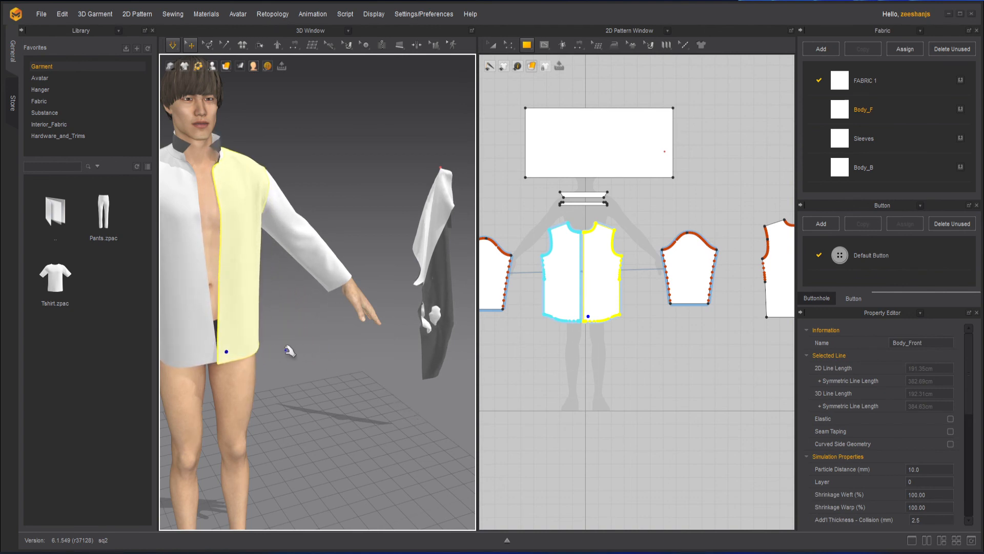
{"action": "left_click", "coordinate": [318, 345]}
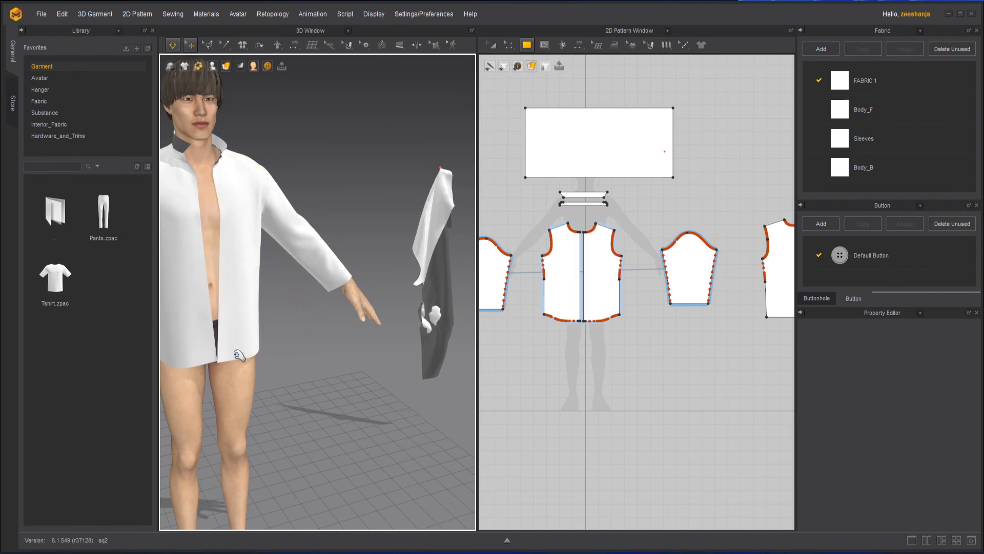
{"action": "left_click_drag", "start_coordinate": [238, 355], "coordinate": [365, 369]}
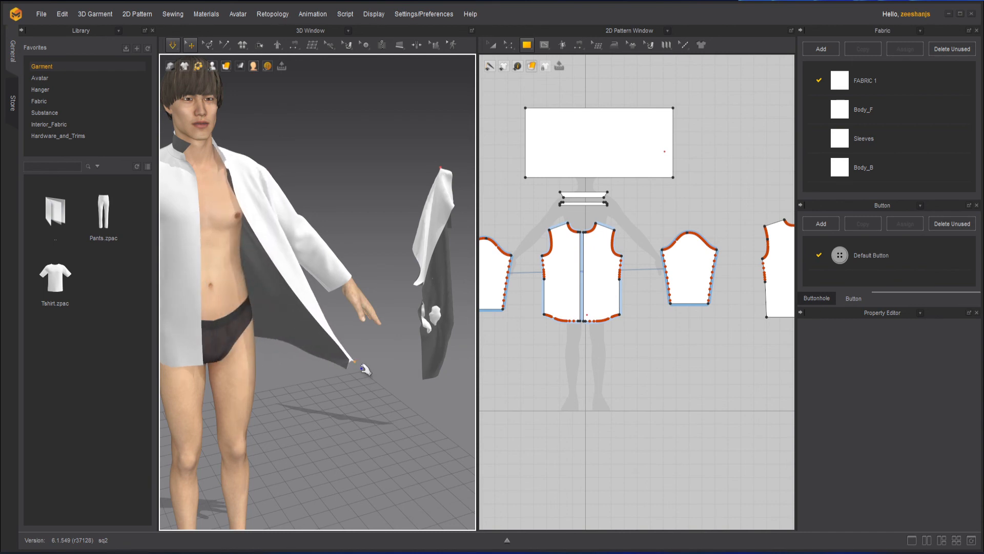
{"action": "right_click_drag", "start_coordinate": [391, 425], "coordinate": [268, 407]}
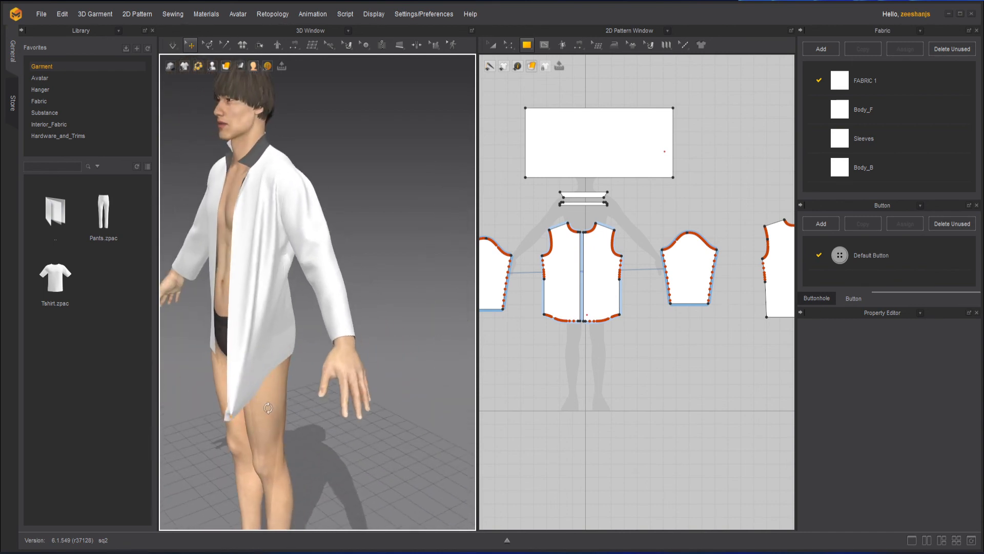
{"action": "right_click_drag", "start_coordinate": [359, 307], "coordinate": [359, 328]}
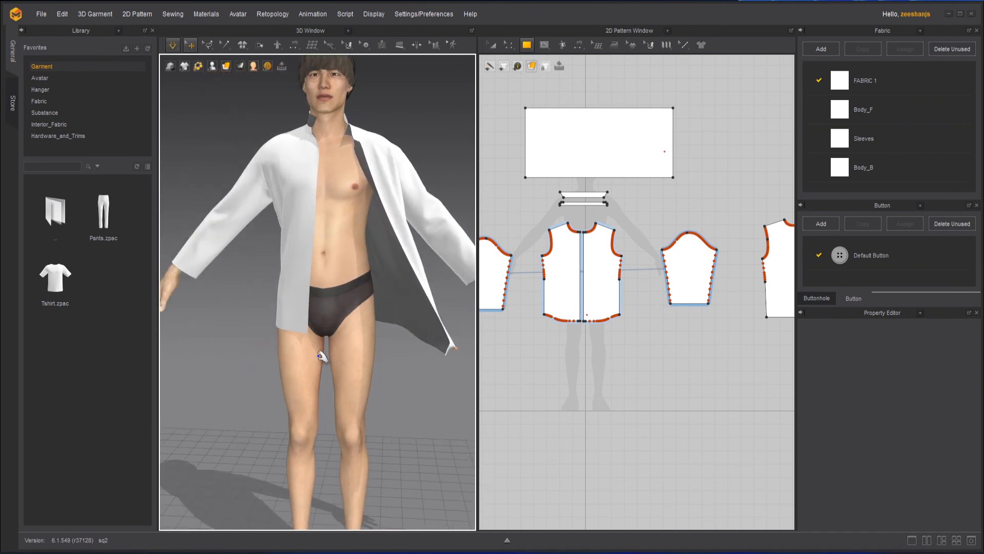
{"action": "left_click_drag", "start_coordinate": [302, 314], "coordinate": [207, 339]}
{"action": "key", "text": "w"}
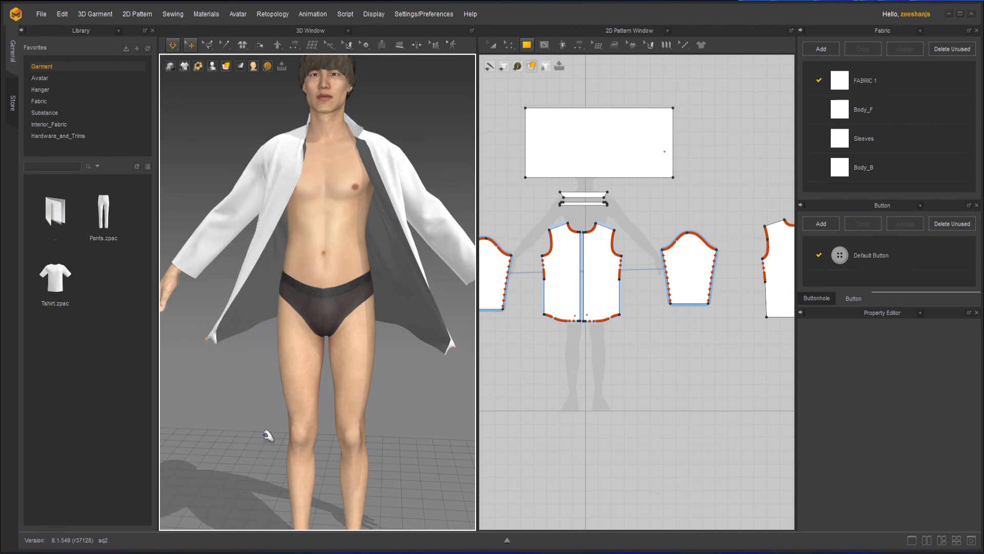
{"action": "scroll", "coordinate": [282, 396], "scroll_direction": "down", "scroll_amount": 3}
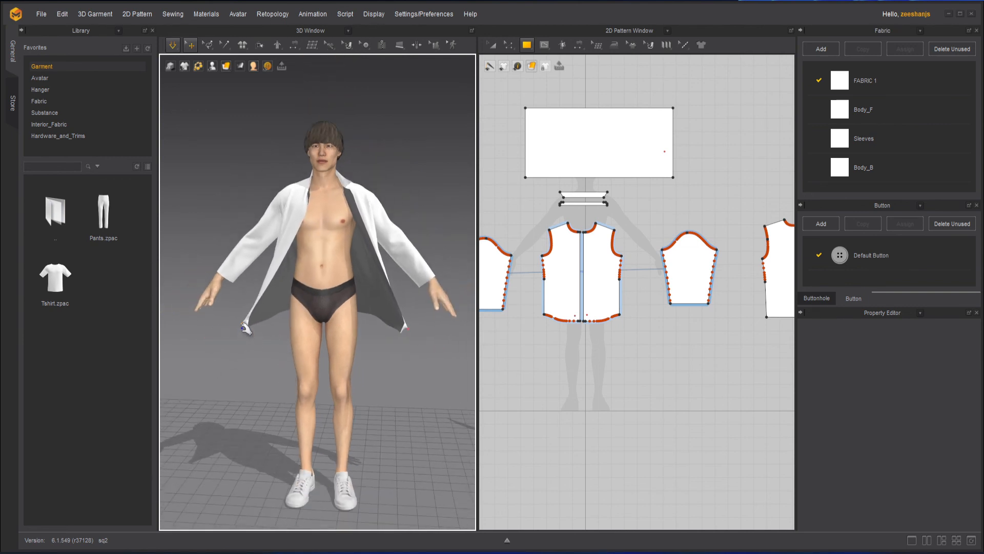
- Delete all pins from the shirt with Ctrl+W and let it fall free
{"action": "right_click", "coordinate": [245, 324]}
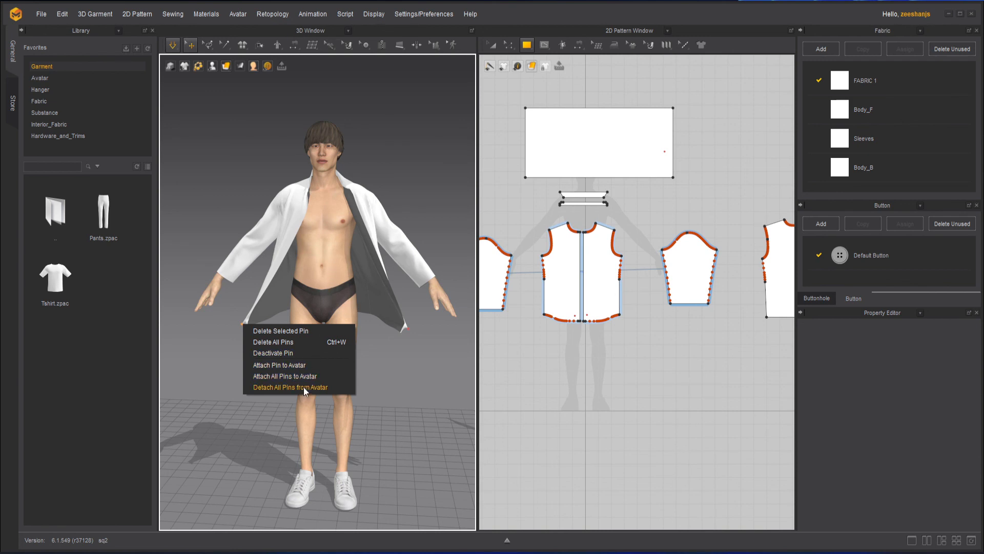
{"action": "left_click", "coordinate": [424, 352]}
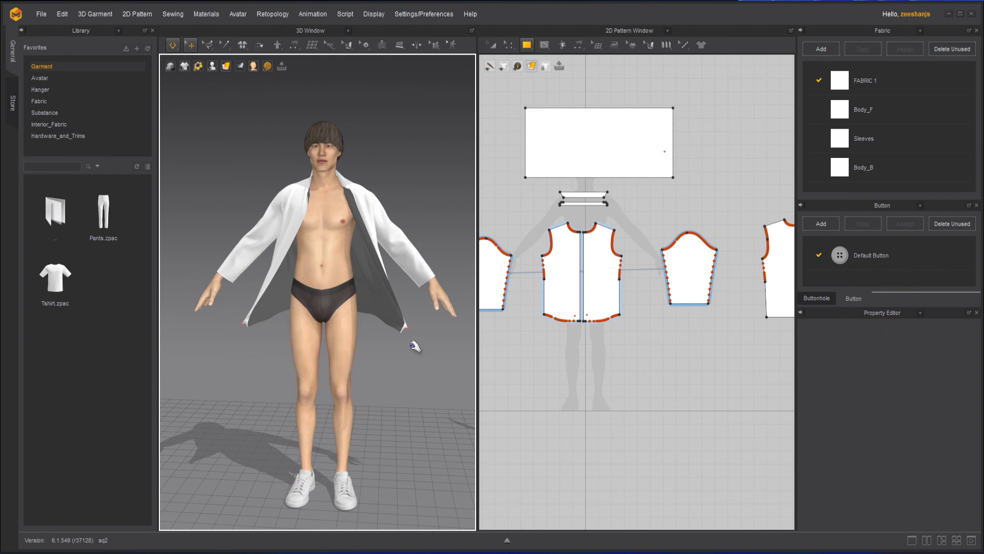
{"action": "key", "text": "ctrl+w"}
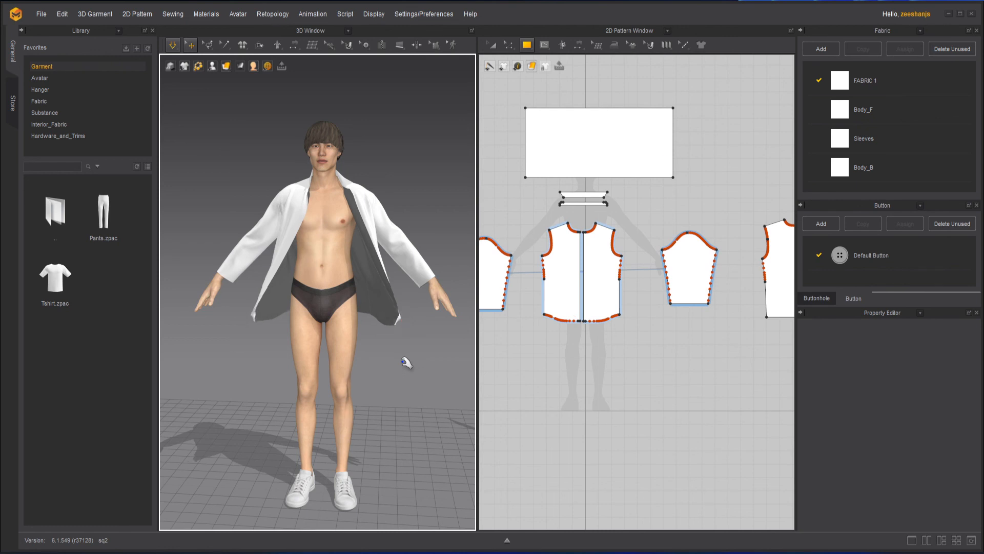
{"action": "scroll", "coordinate": [374, 344], "scroll_direction": "down", "scroll_amount": 3}
{"action": "middle_click_drag", "start_coordinate": [373, 343], "coordinate": [306, 384]}
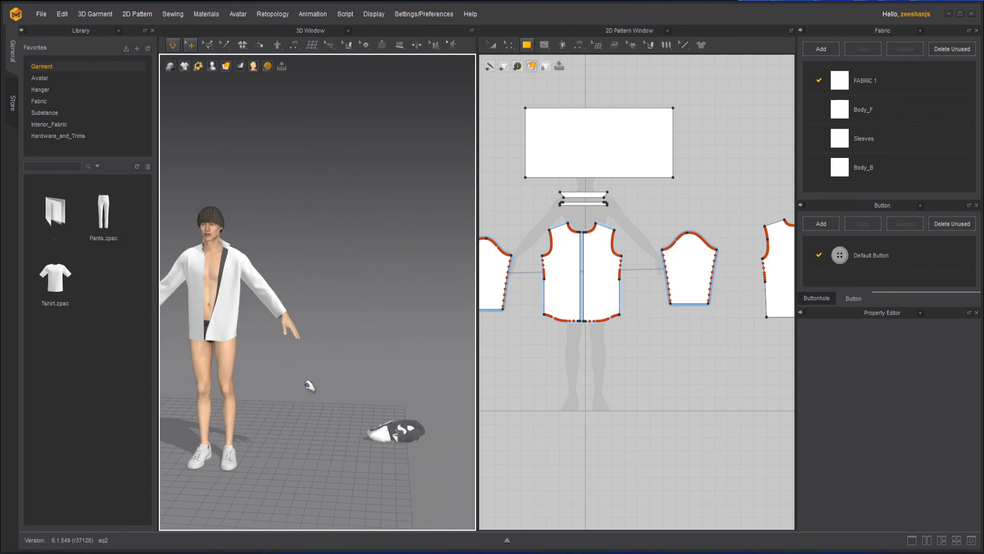
{"action": "right_click_drag", "start_coordinate": [306, 385], "coordinate": [333, 389]}
{"action": "middle_click_drag", "start_coordinate": [308, 386], "coordinate": [380, 365]}
{"action": "scroll", "coordinate": [315, 328], "scroll_direction": "up", "scroll_amount": 2}
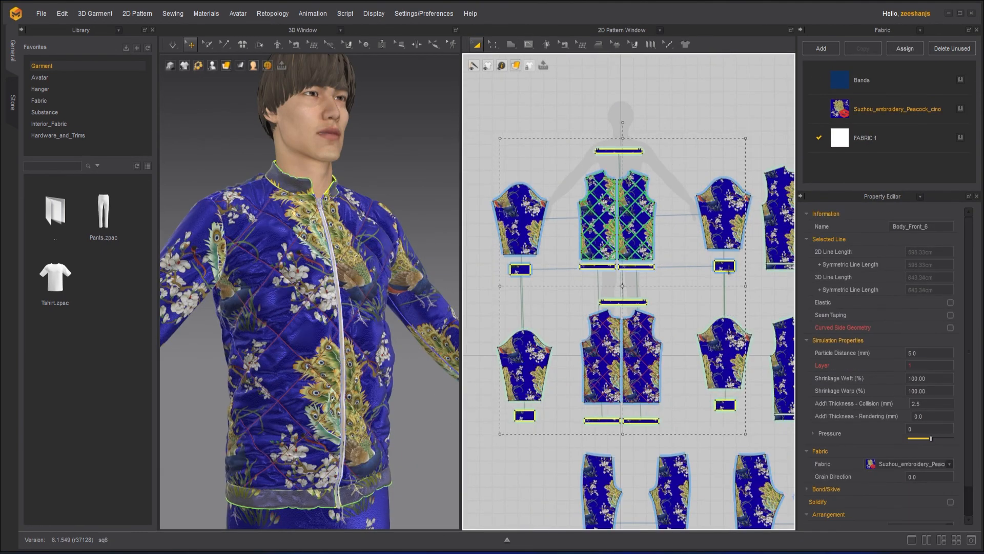
- In the browser, open the channel membership options and view the Zi Early Bird Level tier
{"action": "left_click", "coordinate": [45, 78]}
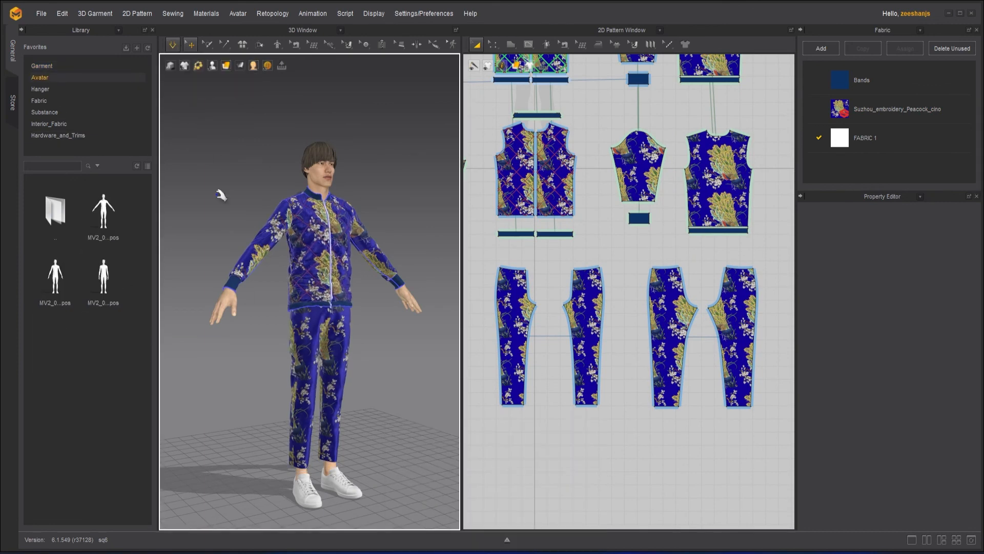
{"action": "scroll", "coordinate": [405, 354], "scroll_direction": "up", "scroll_amount": 3}
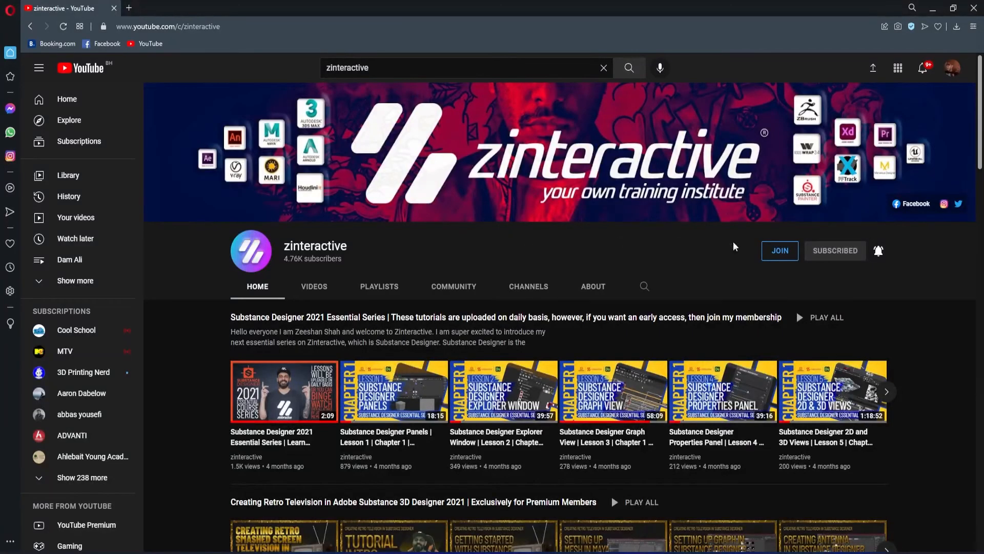
{"action": "left_click", "coordinate": [780, 250]}
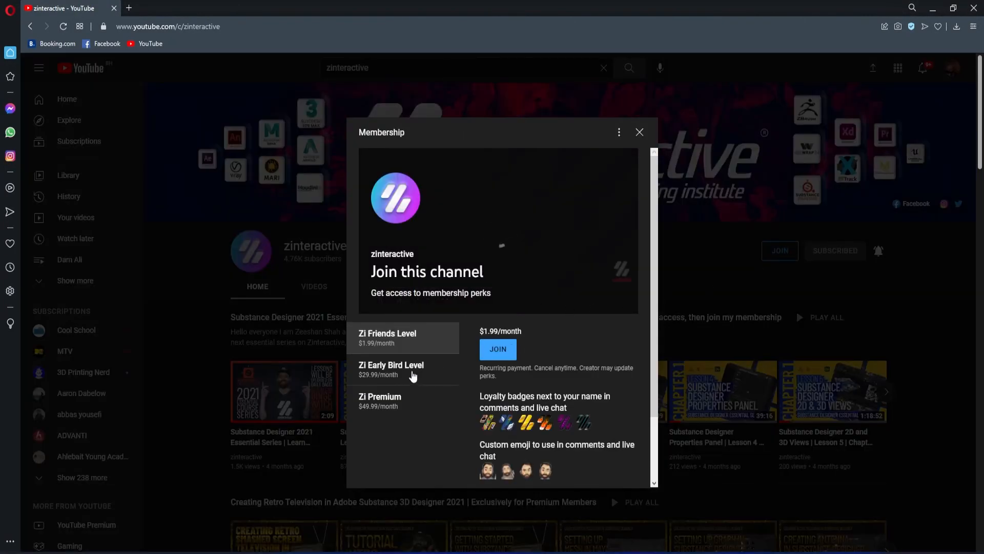
{"action": "left_click", "coordinate": [413, 377]}
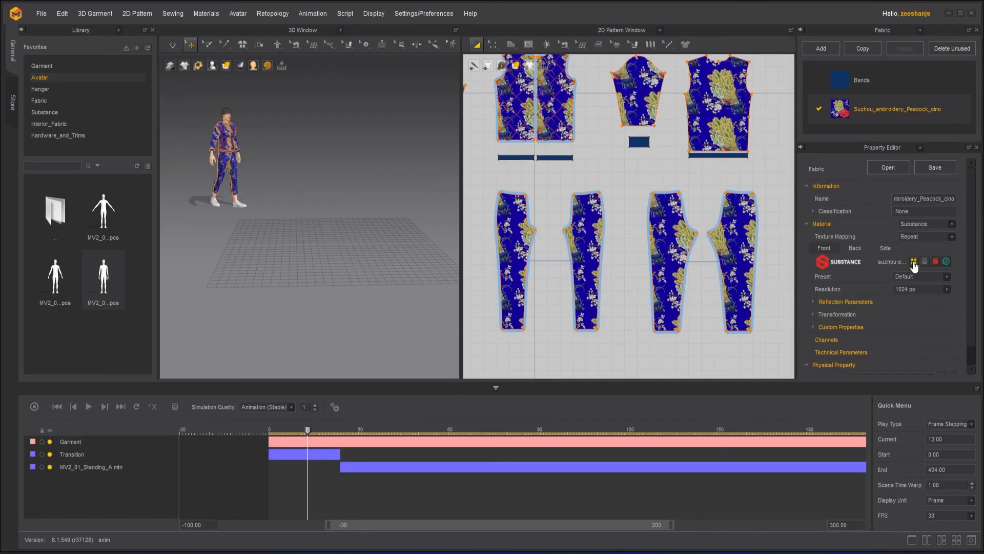
- Load a Substance texture into the fabric, confirm the message, and select pattern Body_Front_3
{"action": "left_click", "coordinate": [914, 261]}
{"action": "left_click", "coordinate": [295, 162]}
{"action": "left_click", "coordinate": [529, 340]}
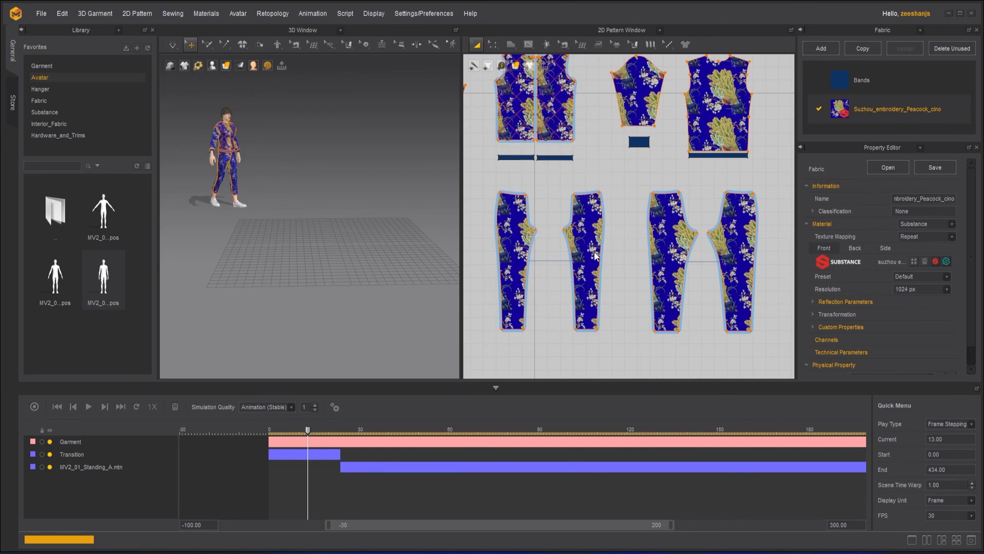
{"action": "left_click", "coordinate": [487, 299]}
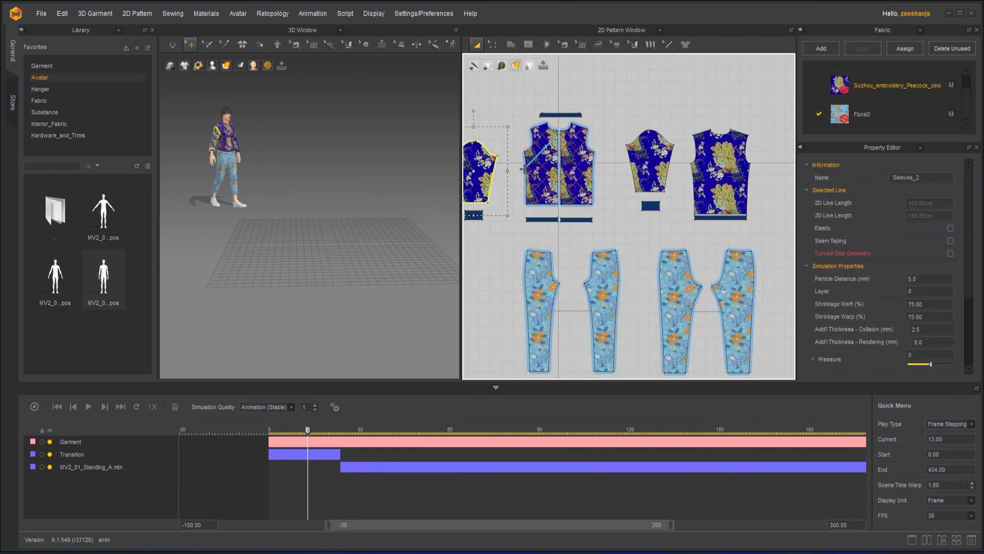
{"action": "left_click", "coordinate": [564, 158]}
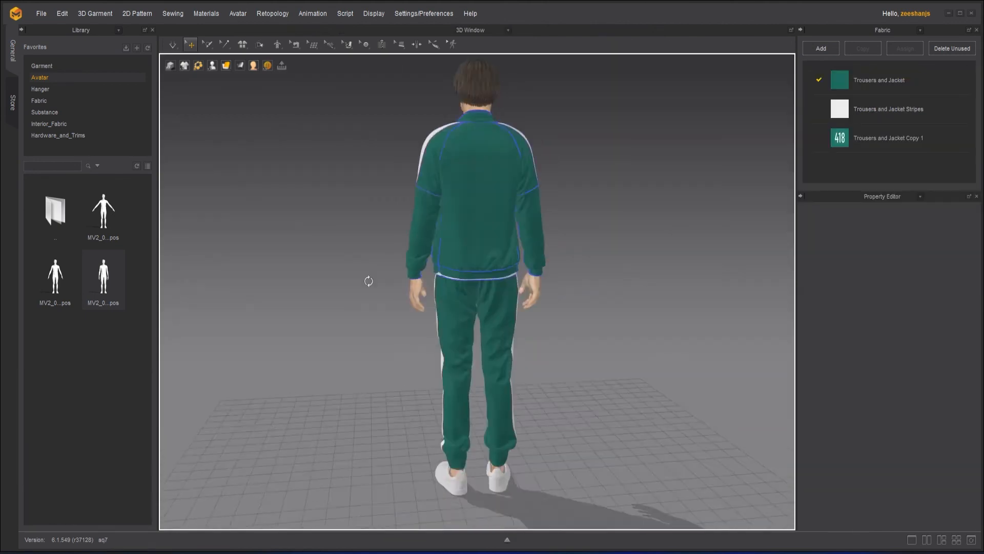
{"action": "right_click_drag", "start_coordinate": [382, 290], "coordinate": [743, 297]}
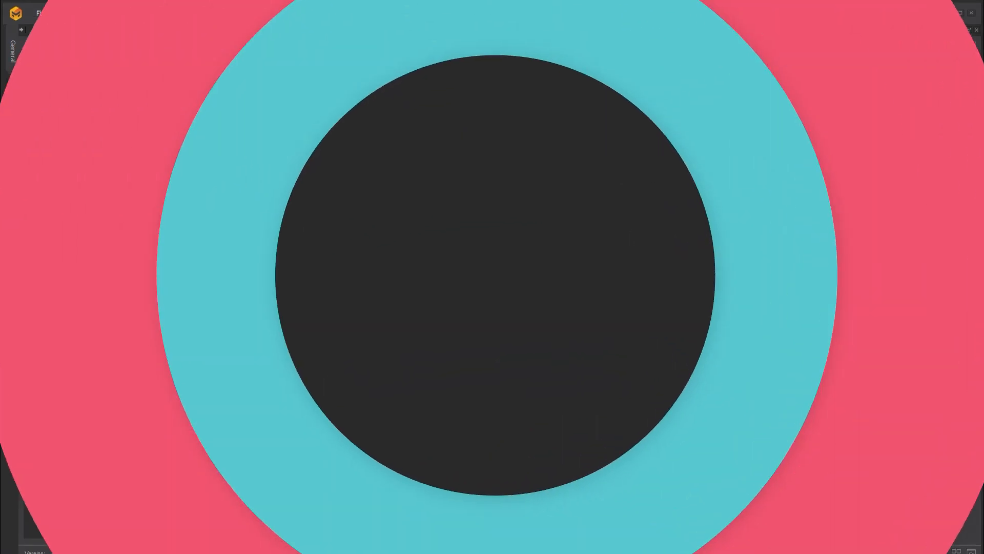